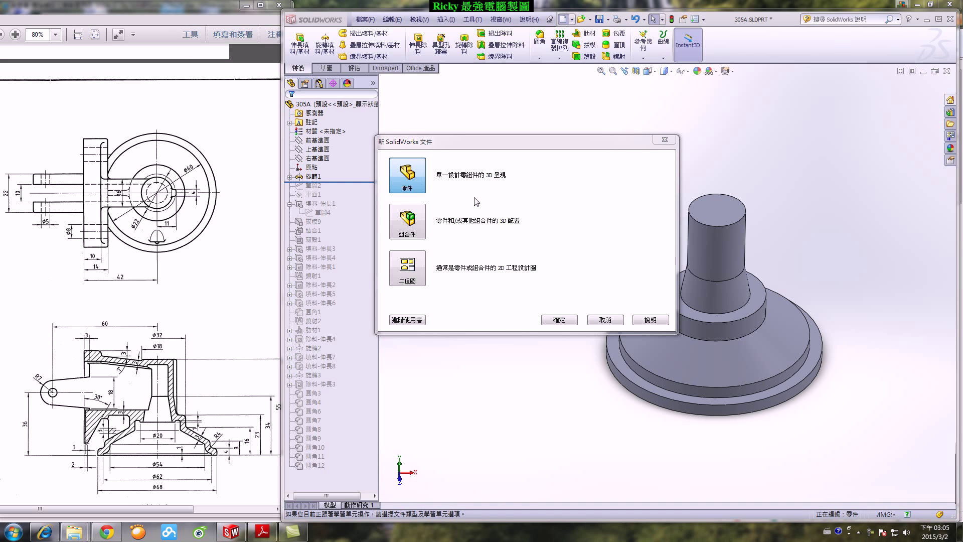
Create a new blank part and start a sketch so the three planes appear.
click(565, 321)
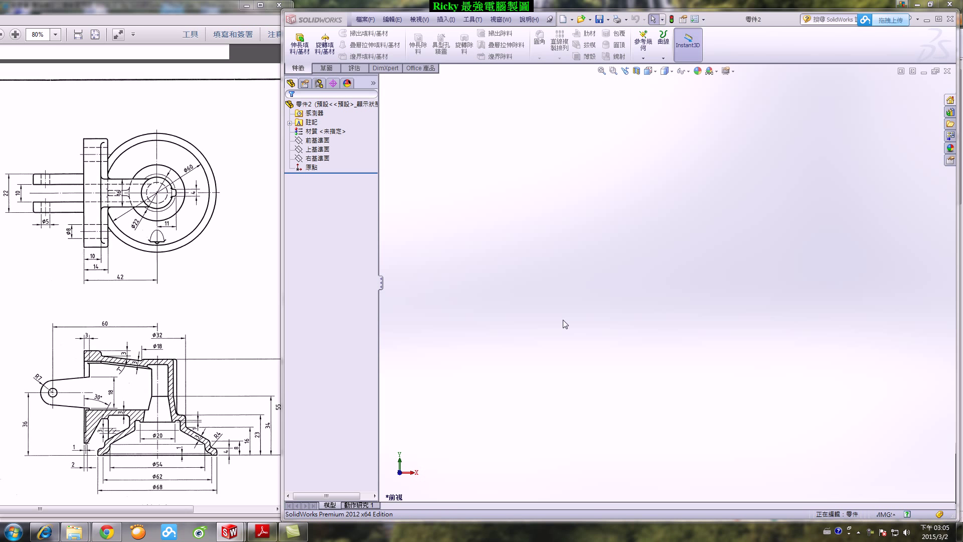
click(327, 69)
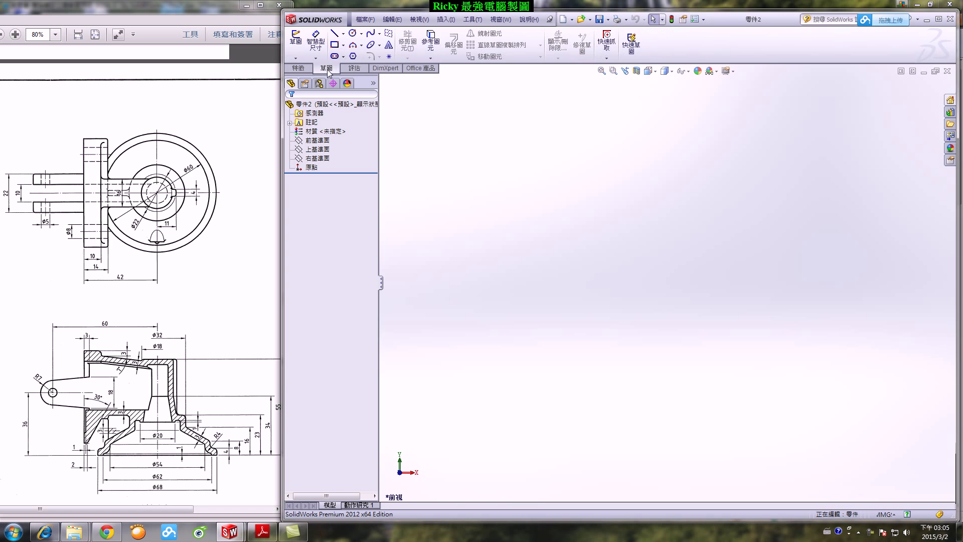
click(296, 41)
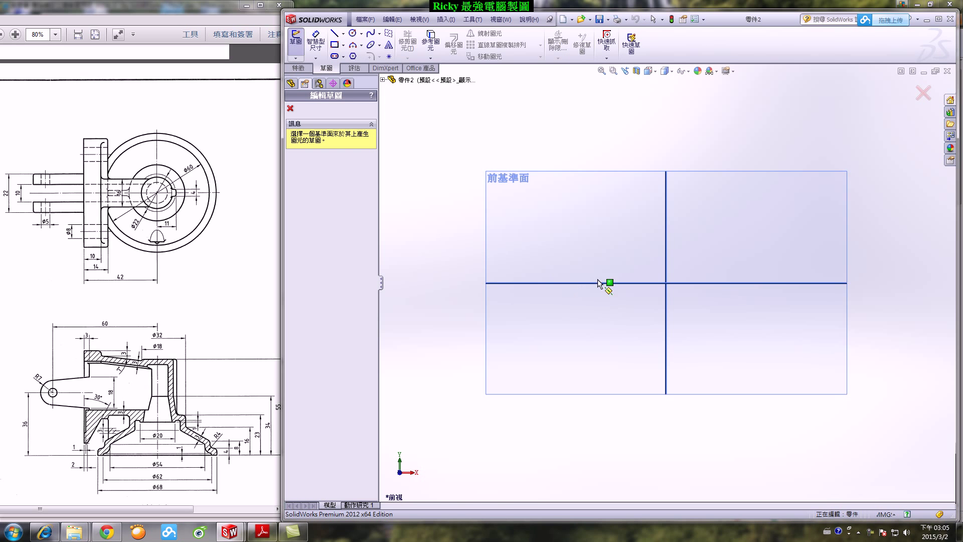
Sketch on the Front Plane, checking the 305A reference part before returning to the sketch.
click(535, 176)
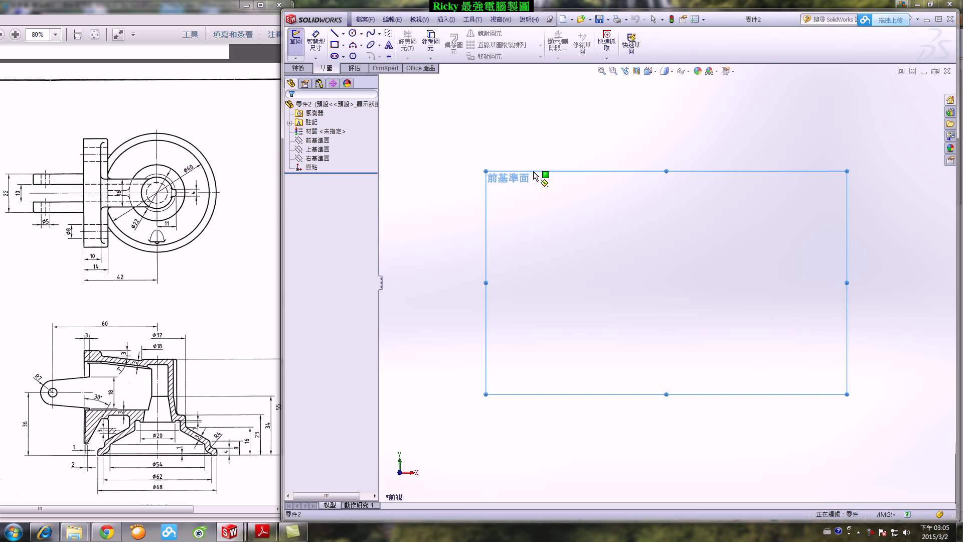
click(500, 20)
click(527, 120)
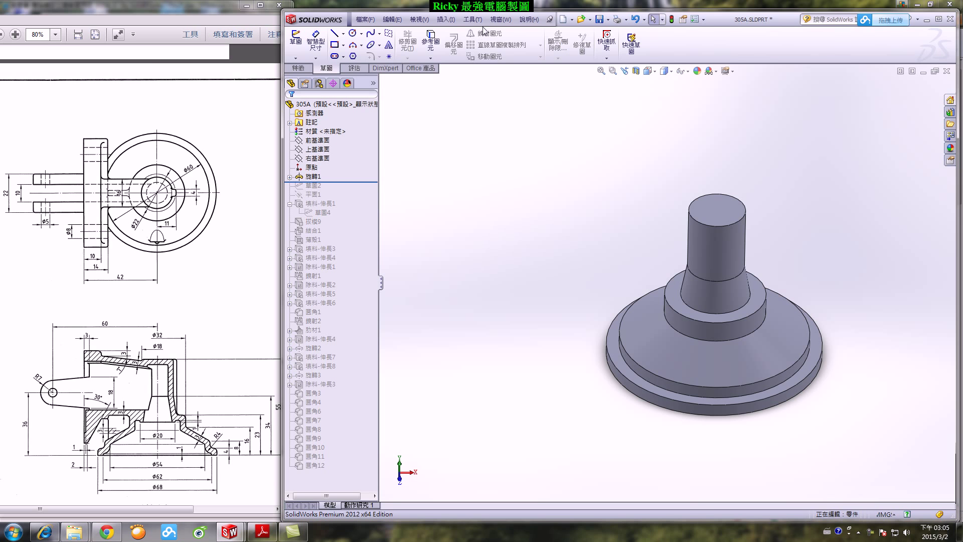
click(499, 20)
click(527, 118)
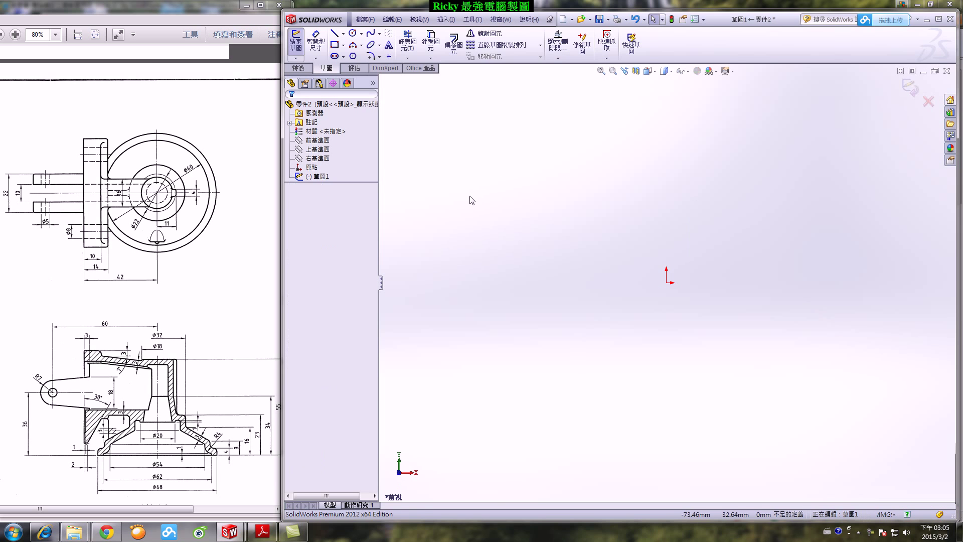
Draw a vertical, infinite-length construction line through the origin.
click(334, 33)
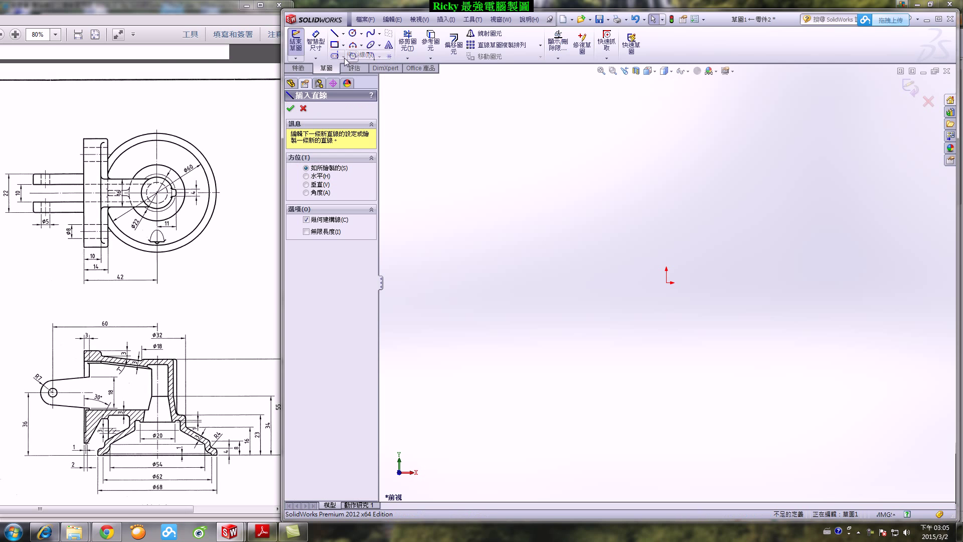
click(306, 185)
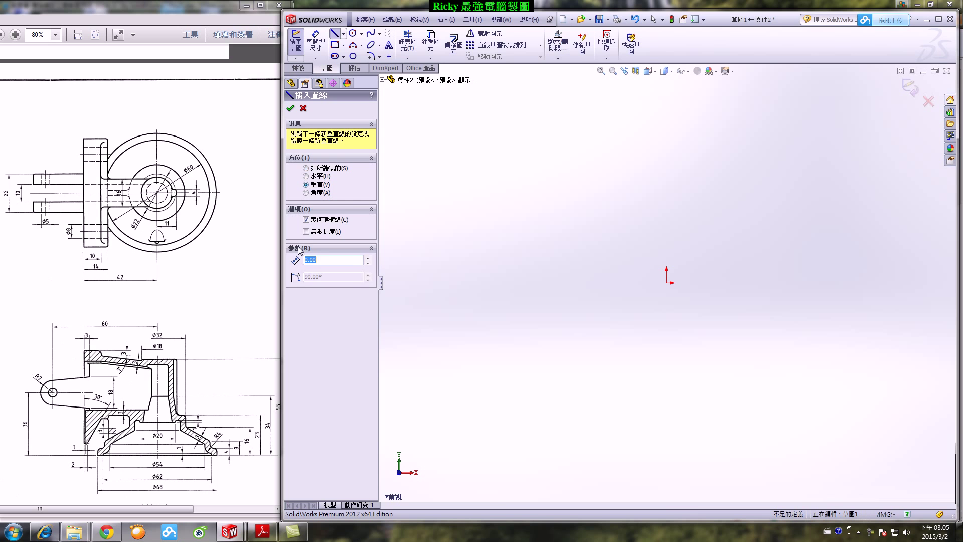
click(307, 233)
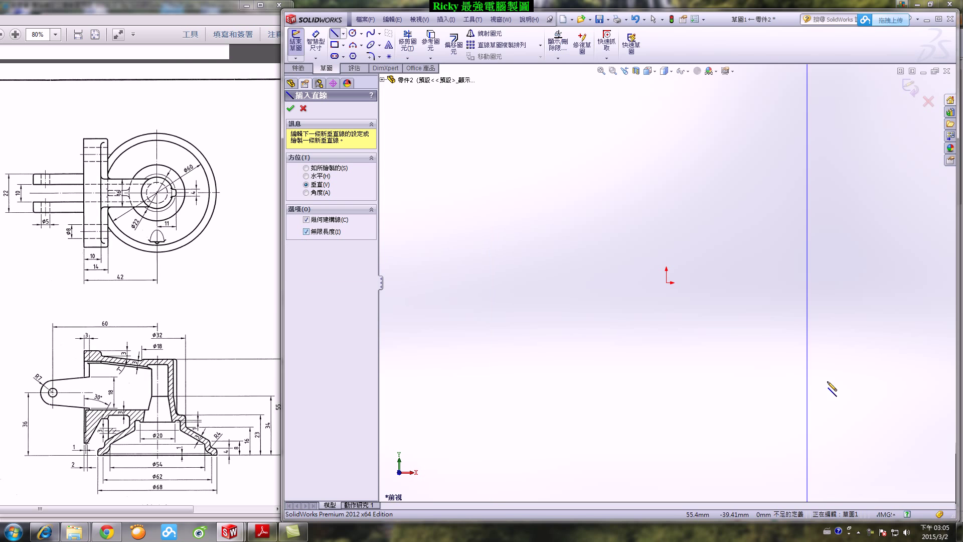
click(668, 284)
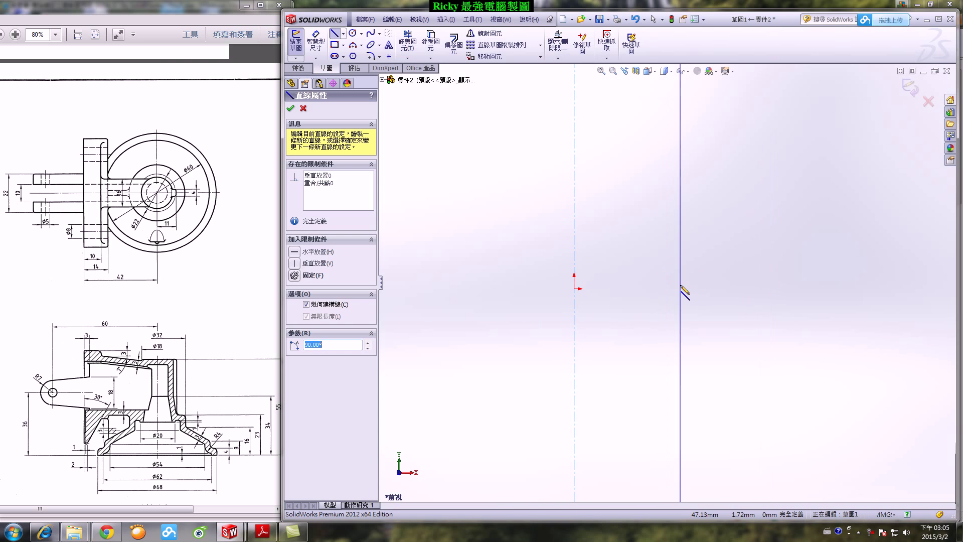
click(291, 109)
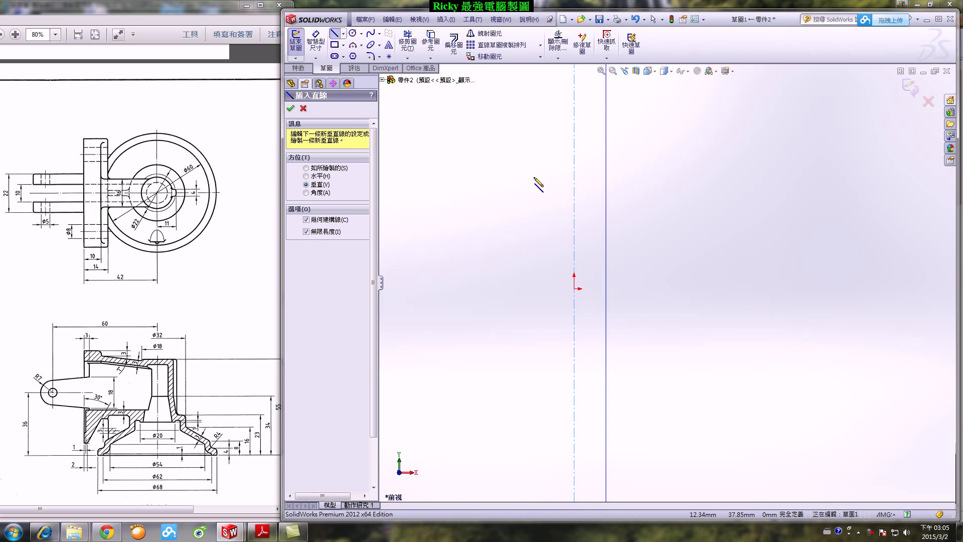
click(335, 35)
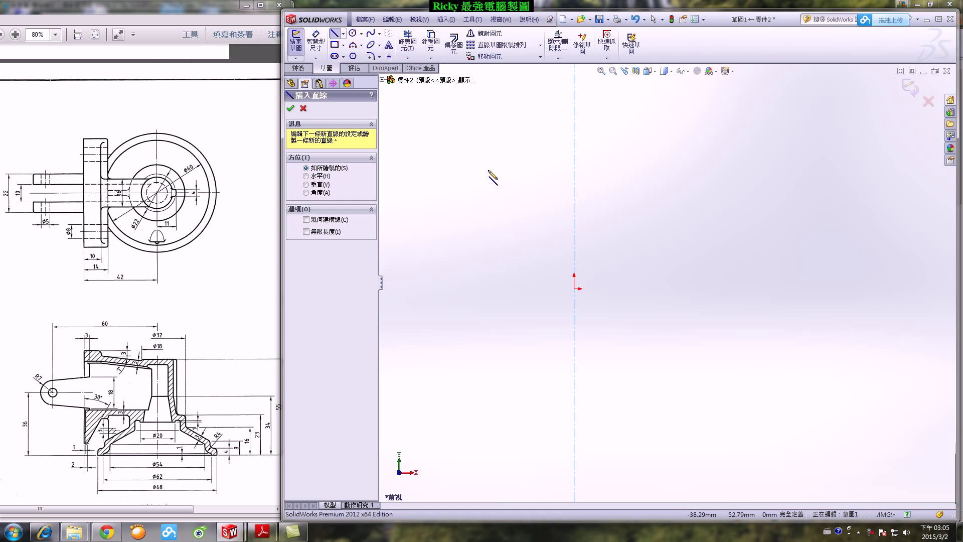
Sketch the lower profile from the origin: bottom edge, small steps and the first slope.
click(575, 289)
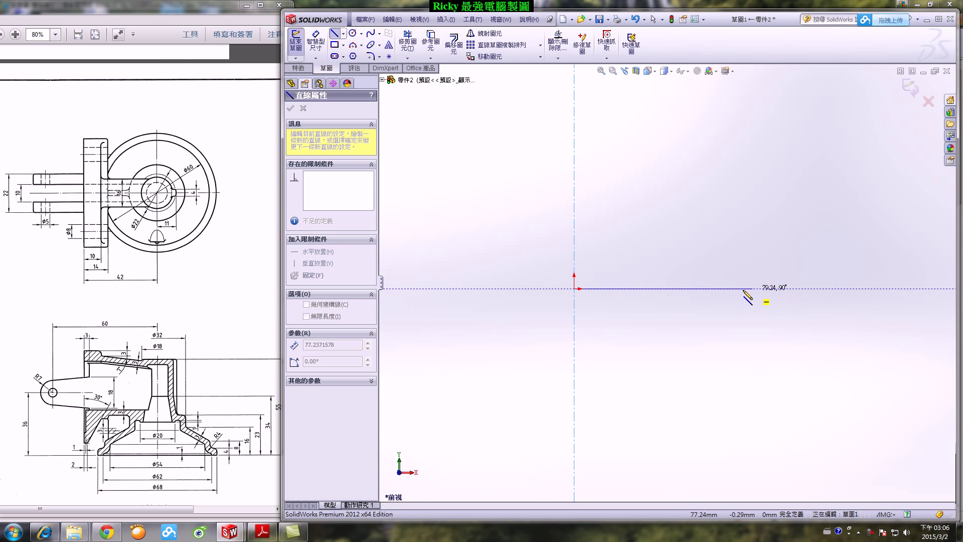
scroll(682, 289, down, 3)
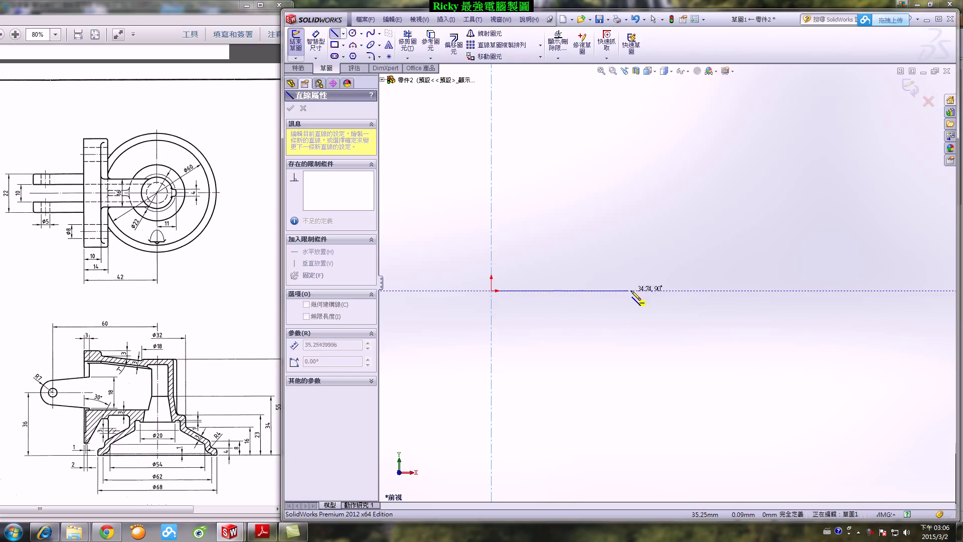
click(631, 290)
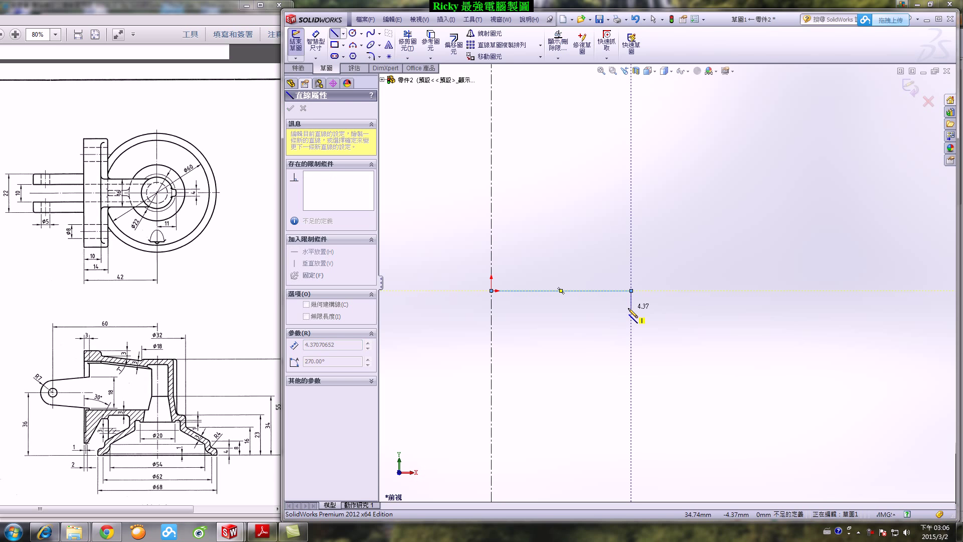
click(631, 276)
click(606, 276)
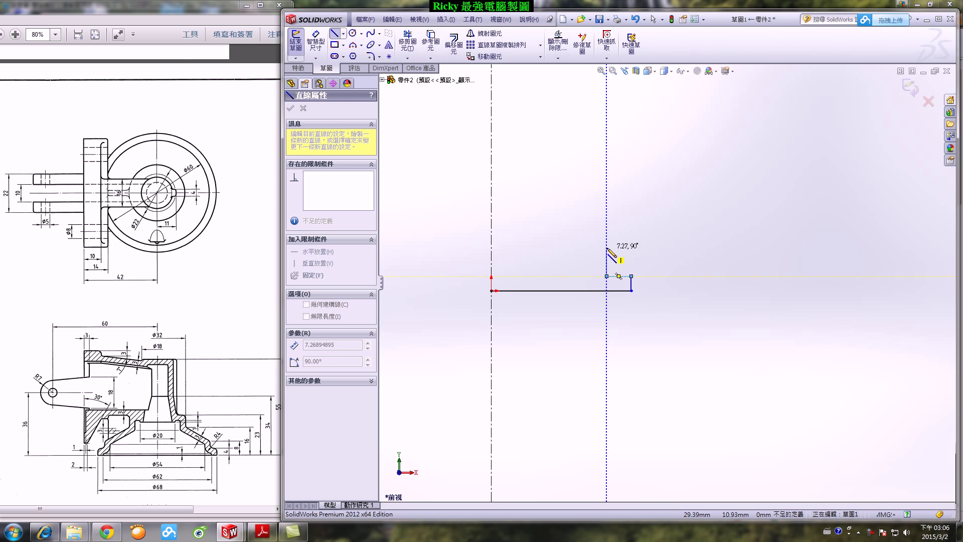
click(606, 248)
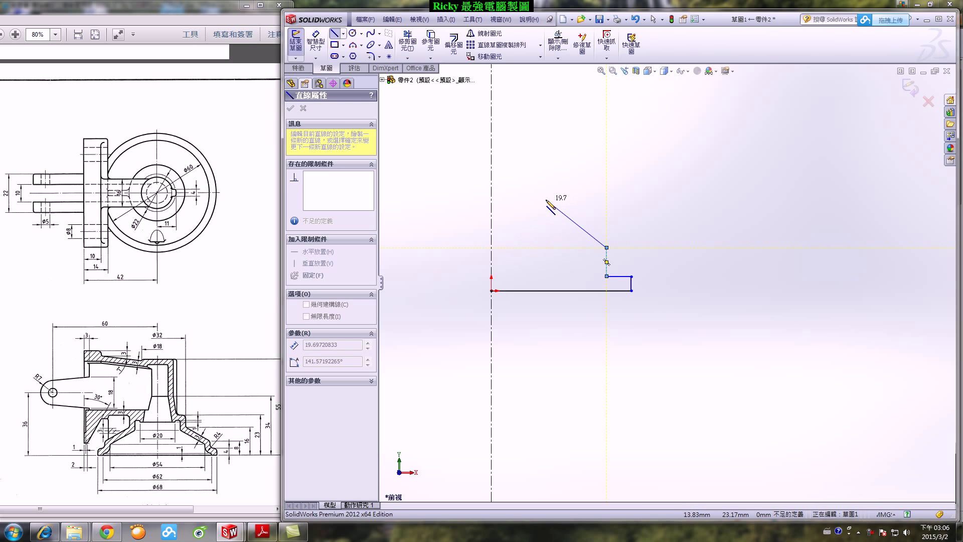
double_click(547, 200)
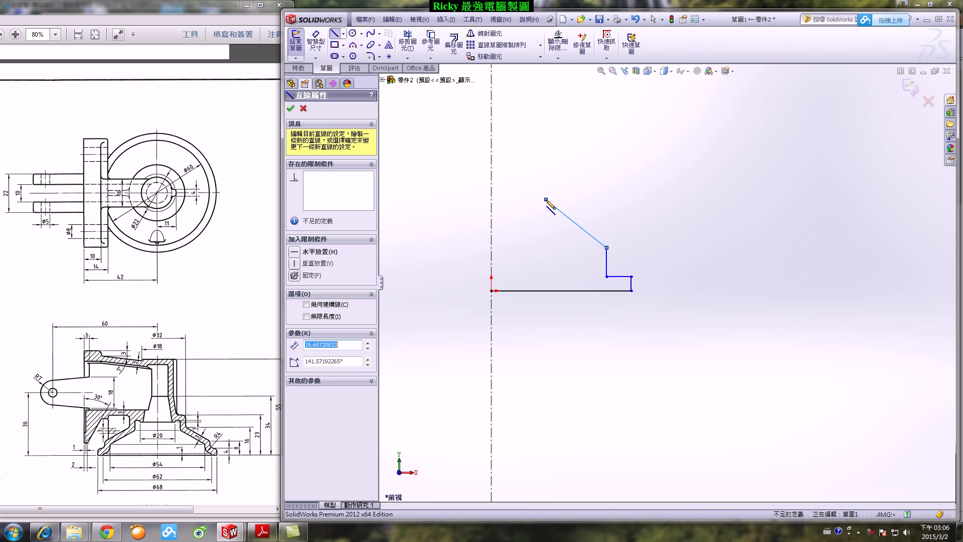
click(546, 199)
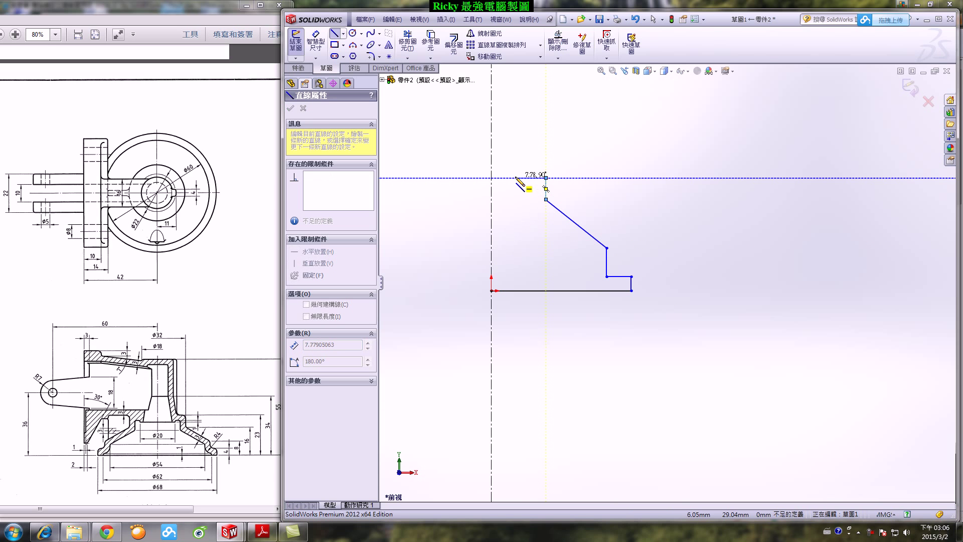
click(546, 178)
Add the upper step, sloped edge and top edge, closing the outline back at the origin.
click(533, 178)
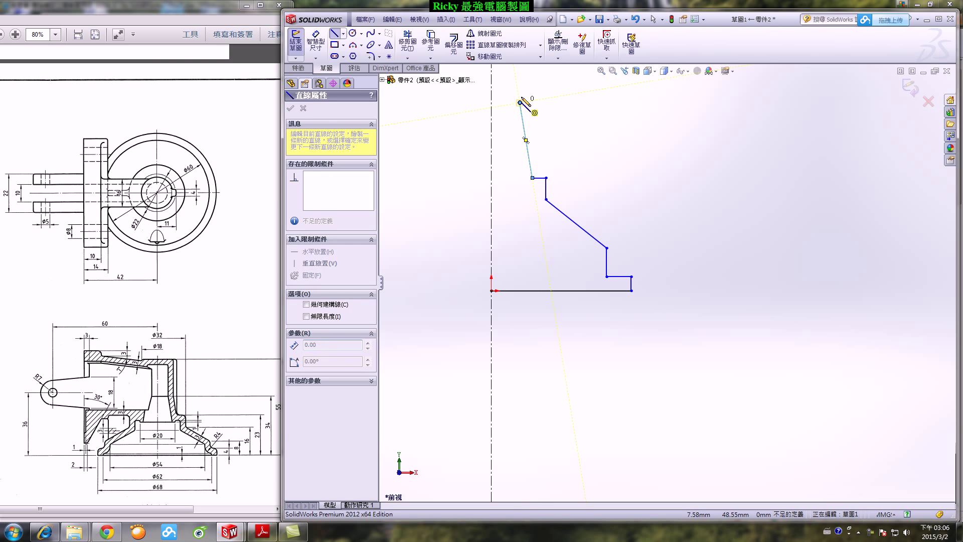
click(520, 103)
scroll(537, 126, up, 3)
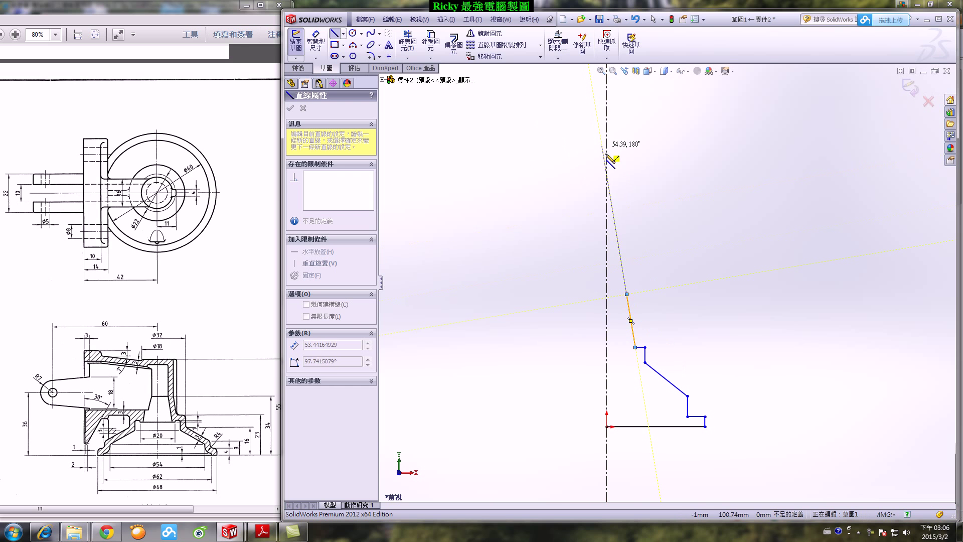
click(626, 243)
click(607, 243)
click(607, 427)
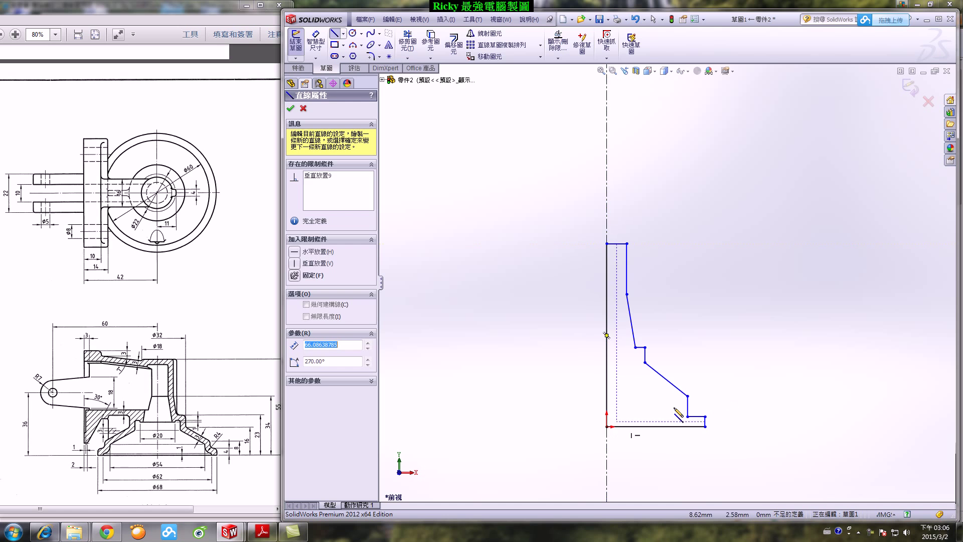
scroll(722, 382, down, 1)
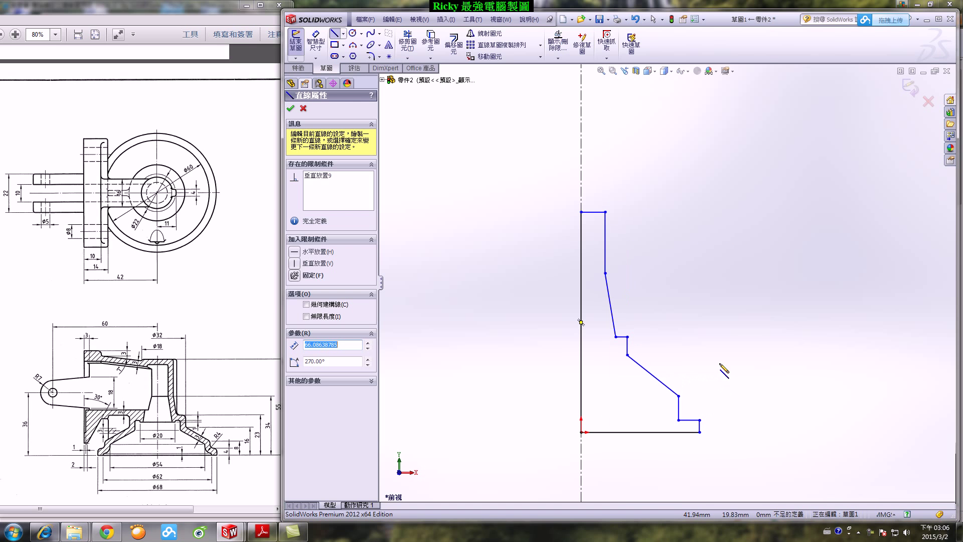
click(657, 279)
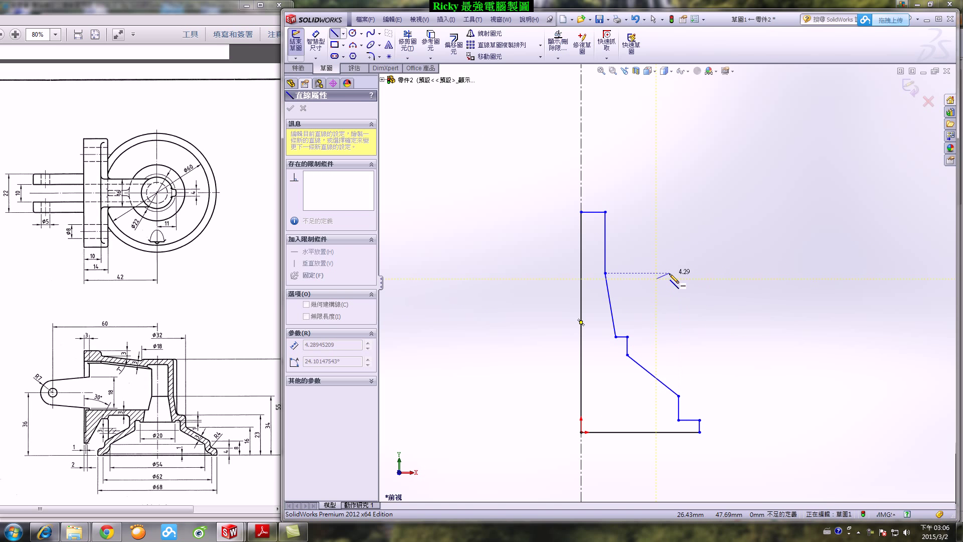
key(Escape)
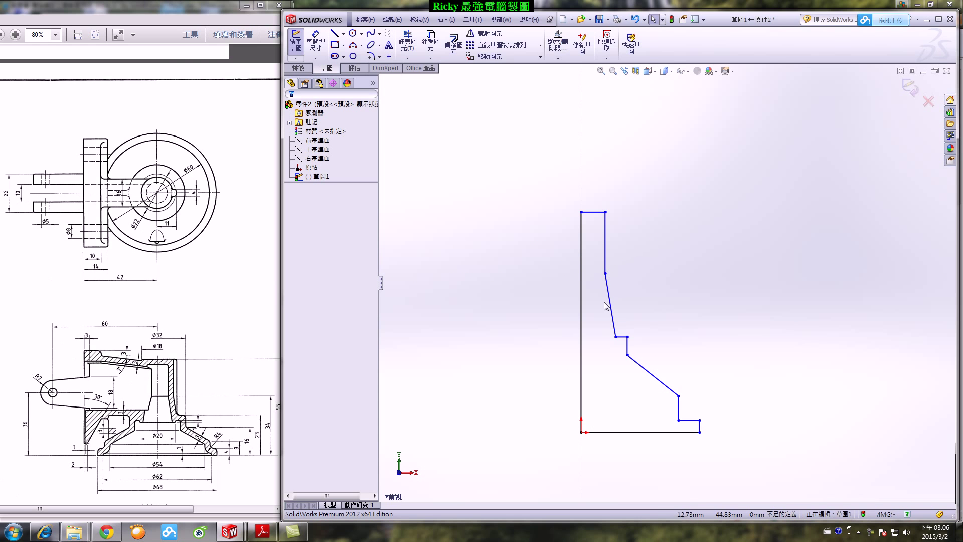
Dimension the outer vertical edge across the centerline as a 68 diameter.
click(315, 43)
scroll(667, 301, up, 2)
scroll(721, 398, down, 2)
click(679, 332)
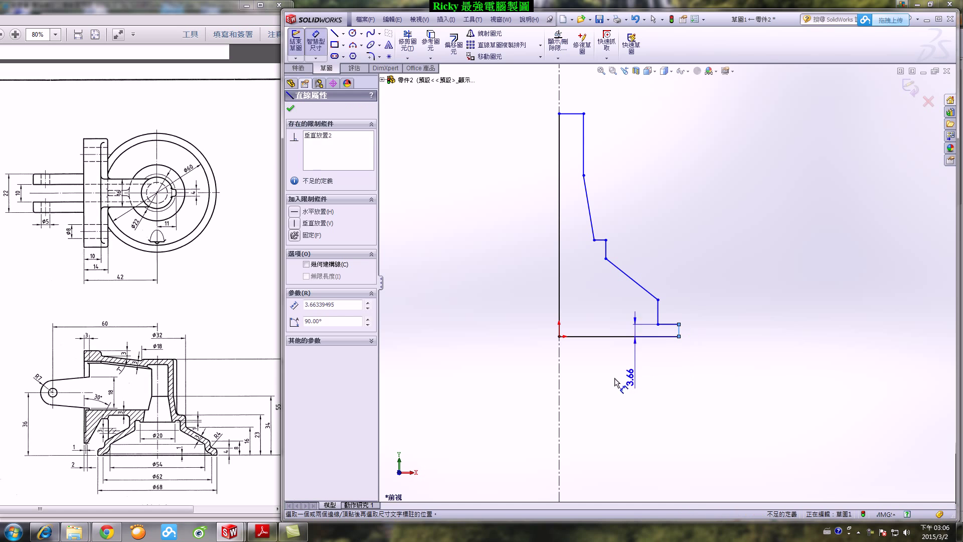
click(559, 371)
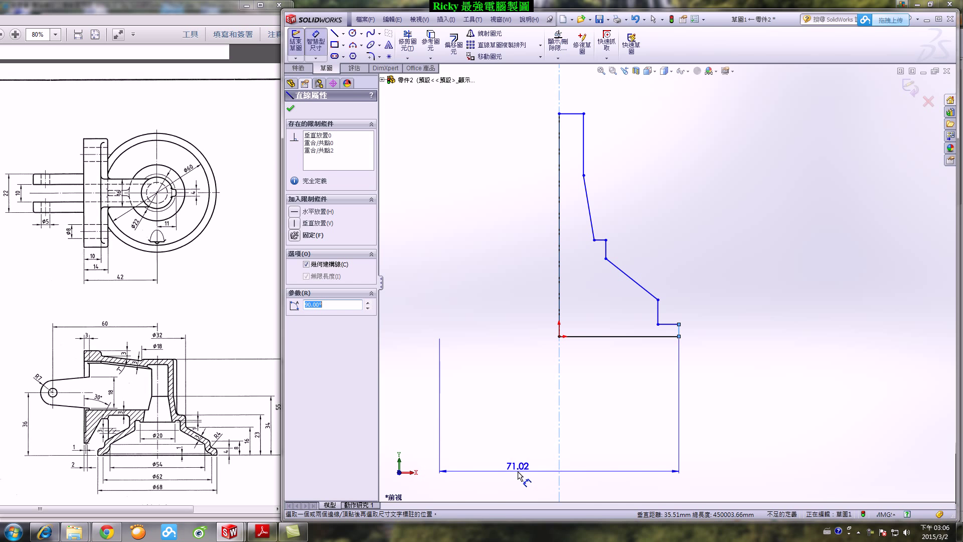
click(519, 471)
text(68)
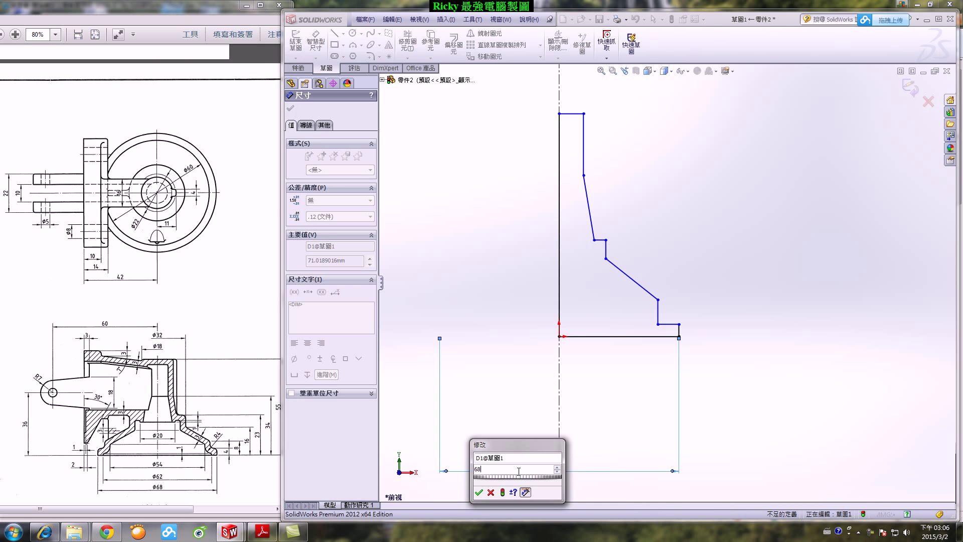
key(Return)
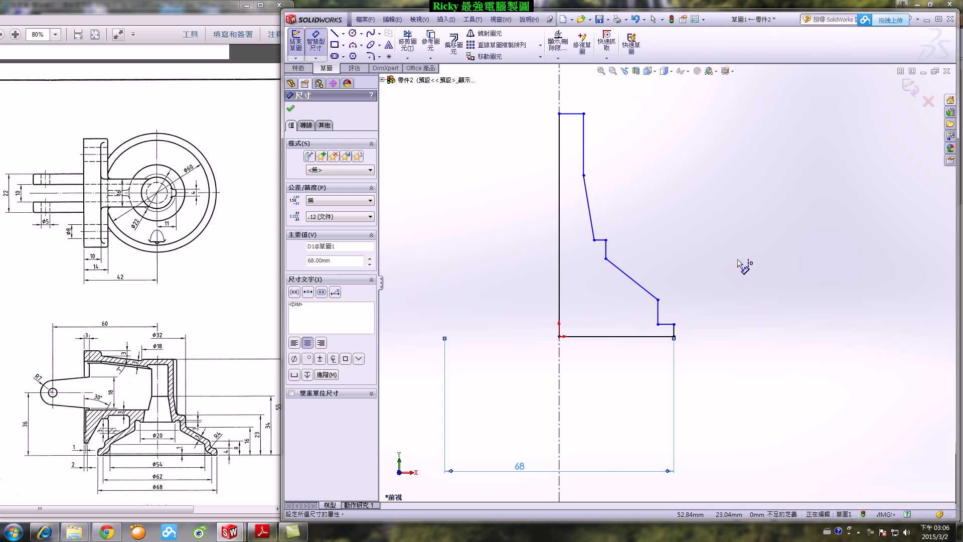
Set the overall profile height to 55 and drag the lower step corners upward.
click(559, 150)
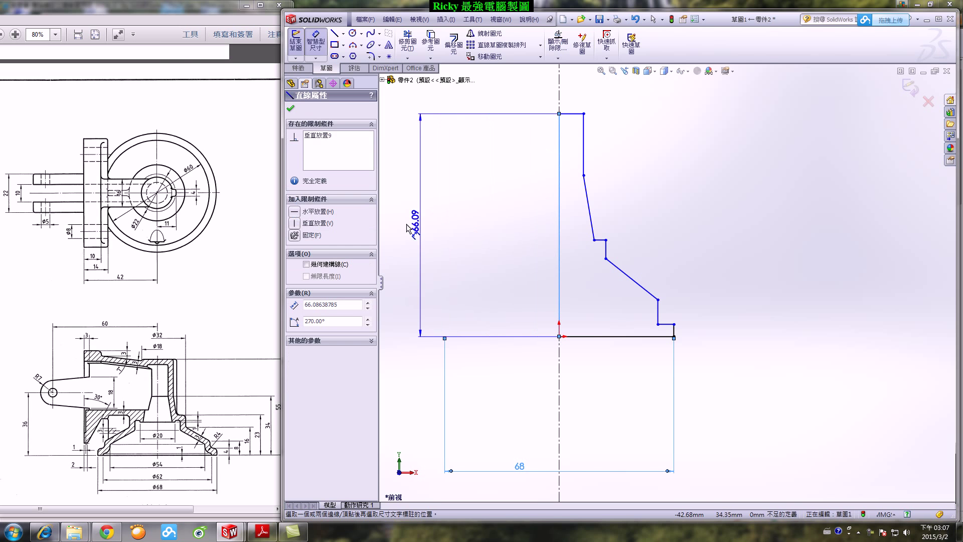
click(408, 226)
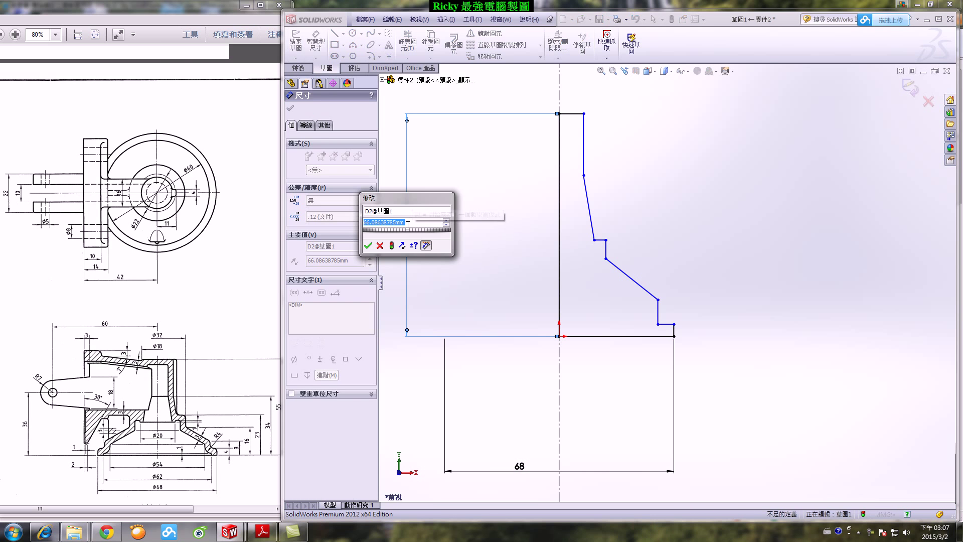
text(55)
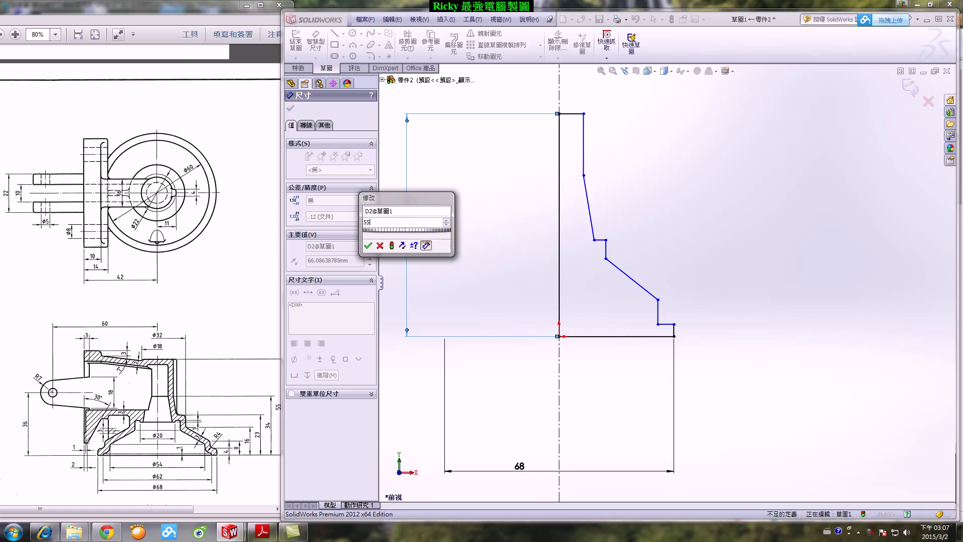
key(Return)
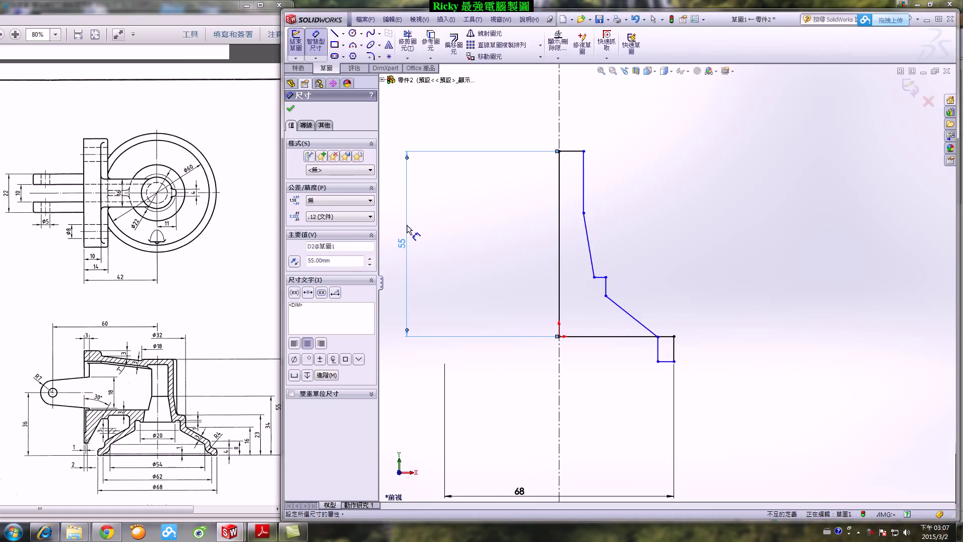
scroll(657, 276, down, 2)
scroll(624, 232, up, 2)
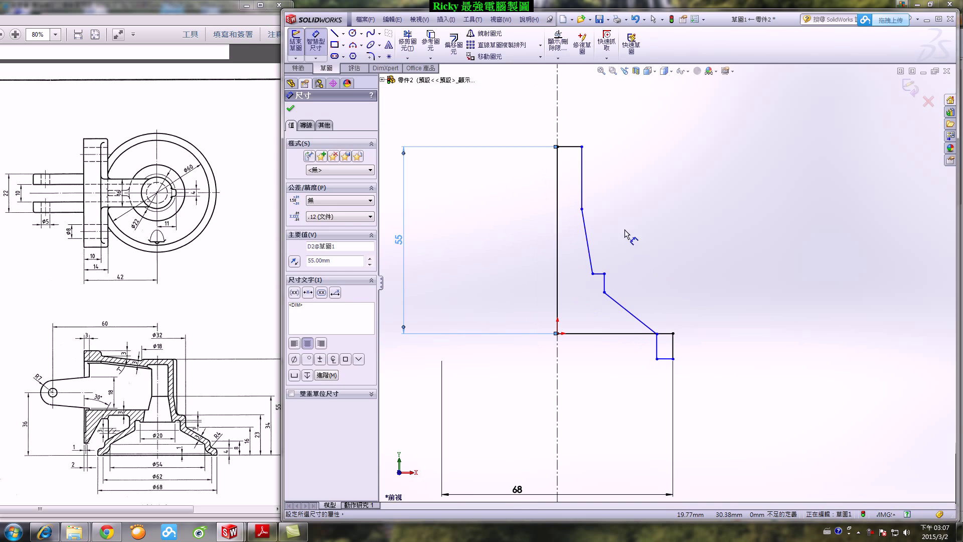
key(Escape)
key(Escape)
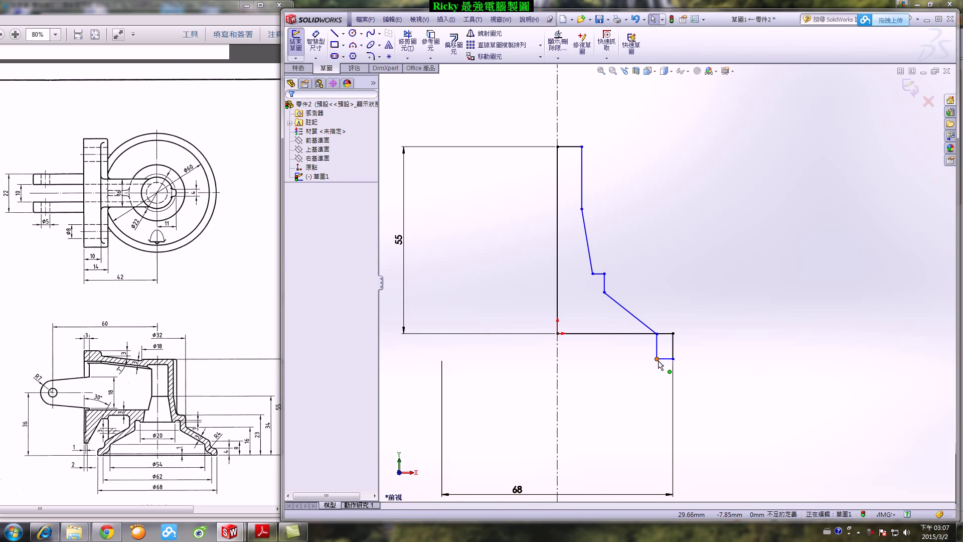
drag(658, 334, 655, 292)
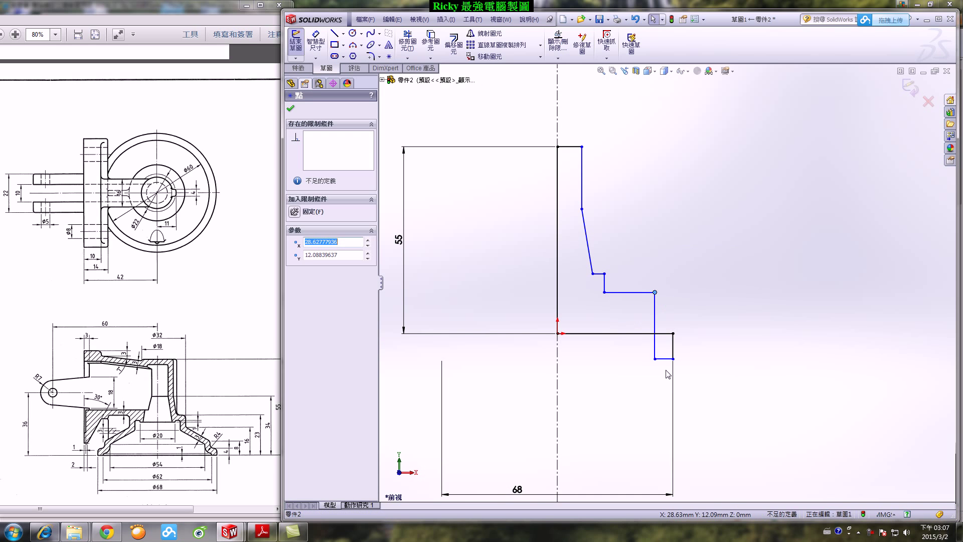
mouse_move(667, 359)
mouse_down()
mouse_move(654, 296)
mouse_move(652, 304)
mouse_up()
Dimension the first two step heights as 4 and 8.
click(723, 327)
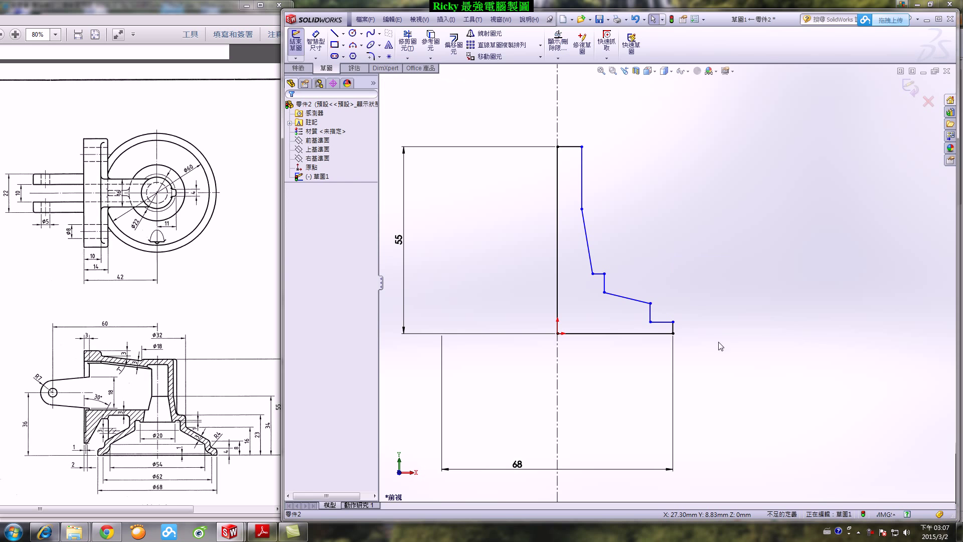
click(315, 41)
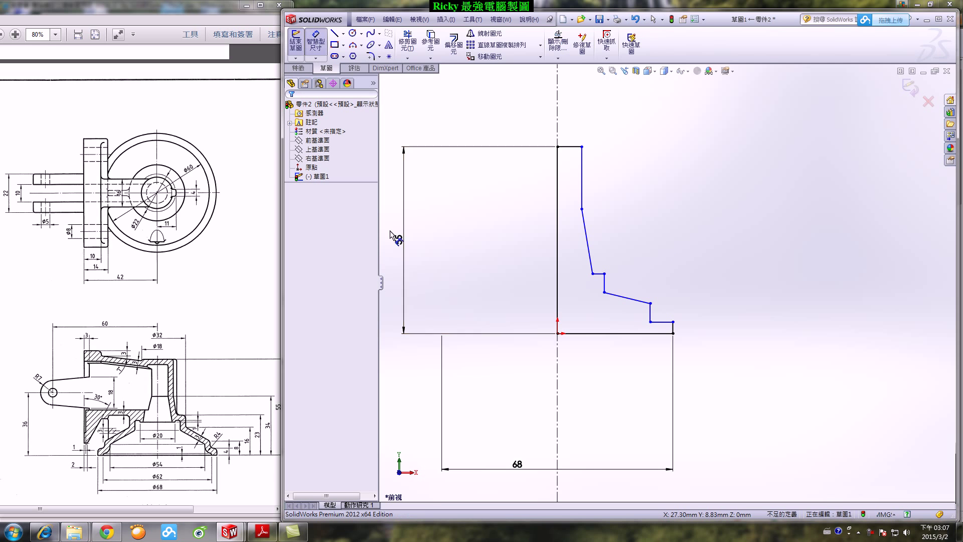
scroll(736, 372, down, 2)
click(643, 312)
click(677, 319)
text(4)
key(Return)
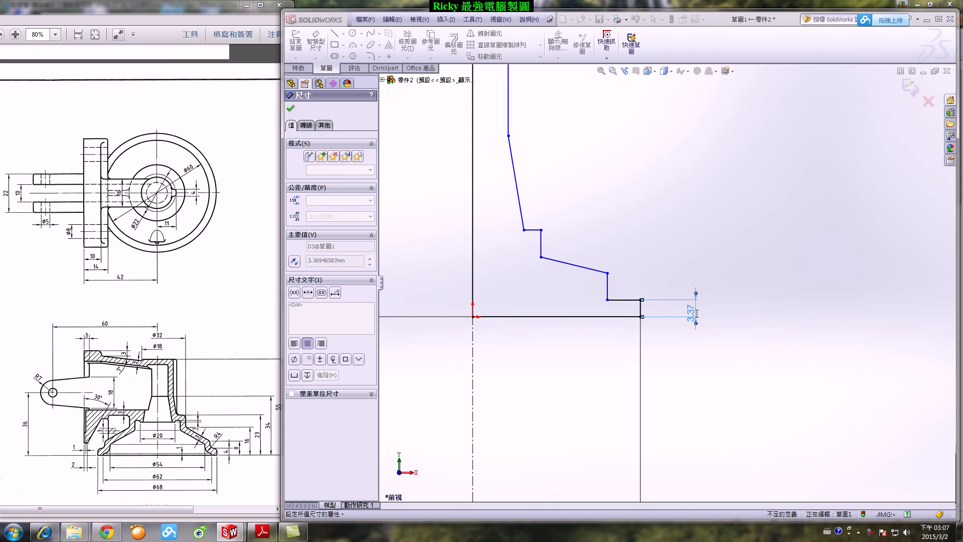
click(612, 317)
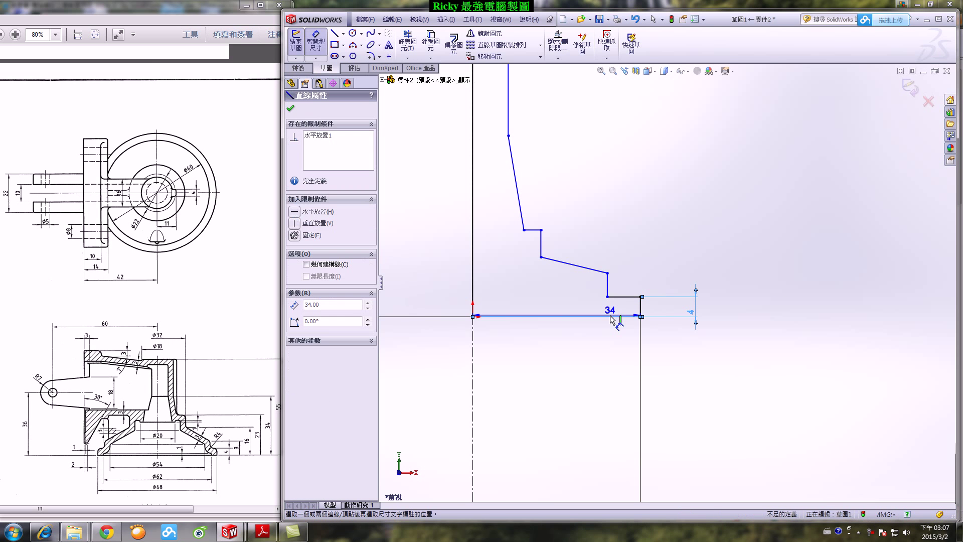
click(608, 273)
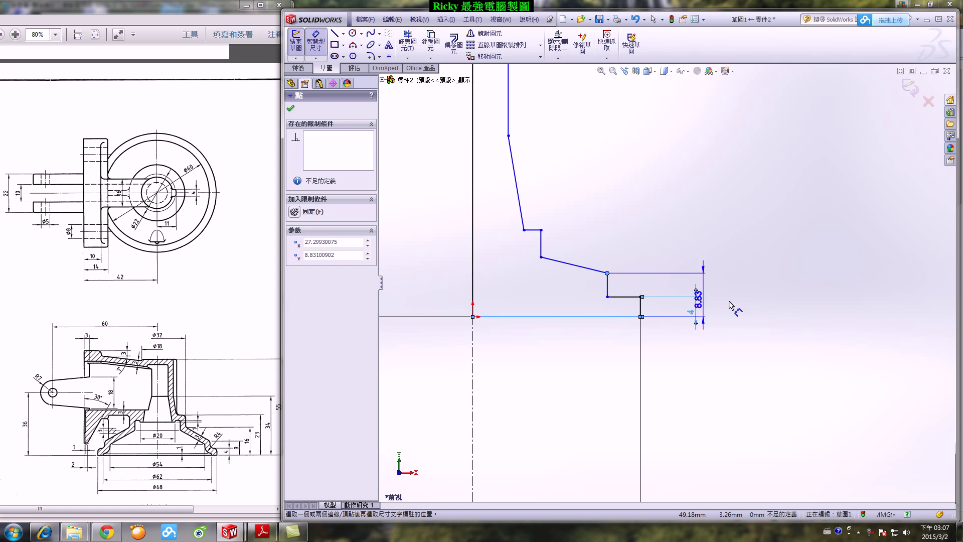
click(732, 296)
text(8)
key(Return)
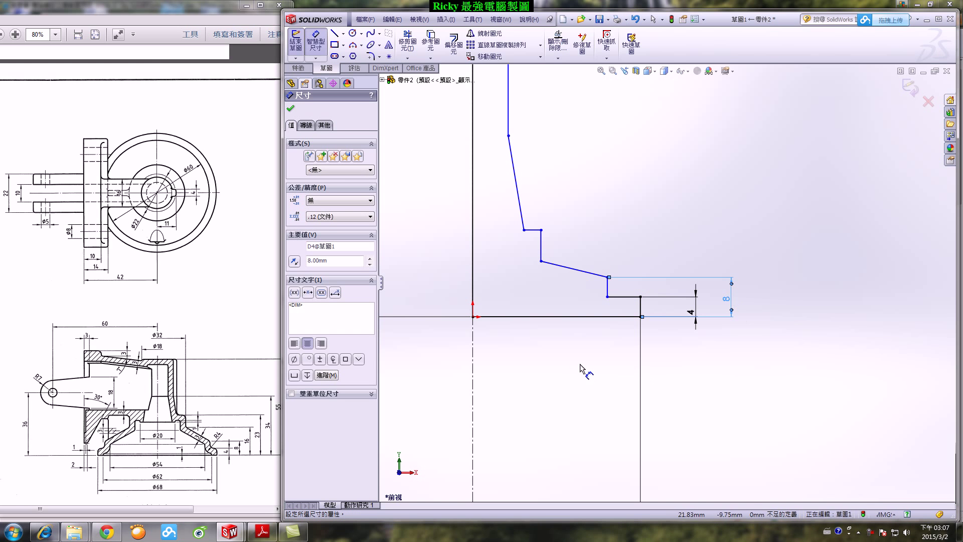
Dimension the next step heights from the bottom line as 16 and 23.
click(575, 318)
click(541, 261)
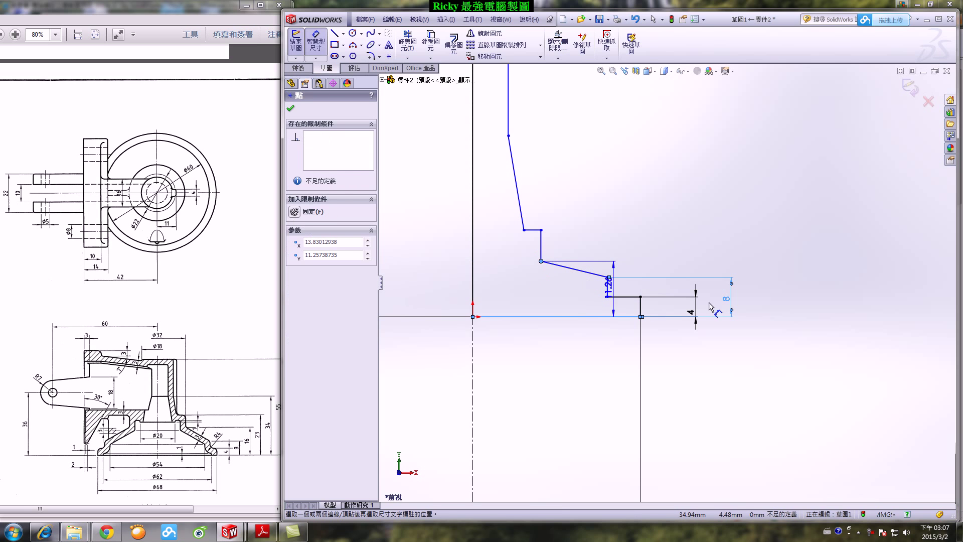
click(775, 291)
text(16)
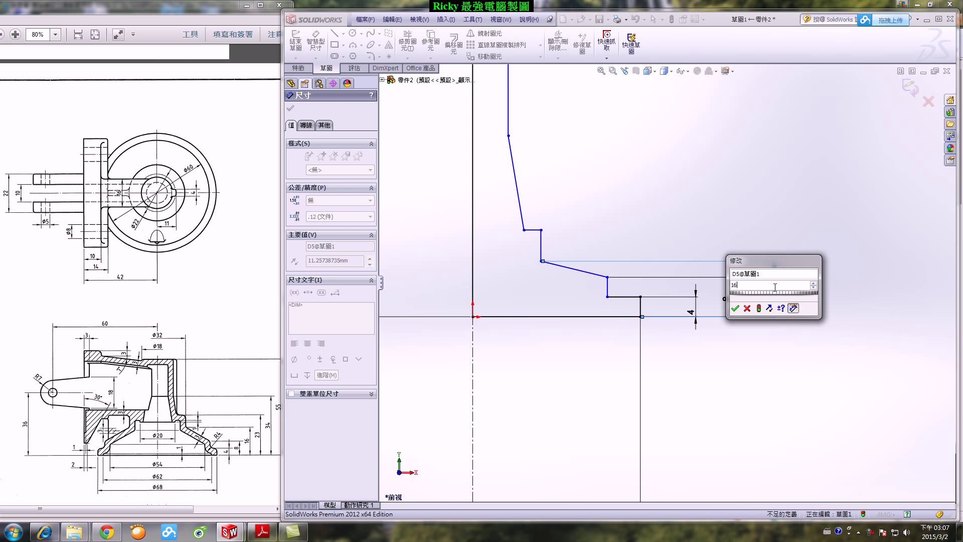
key(Return)
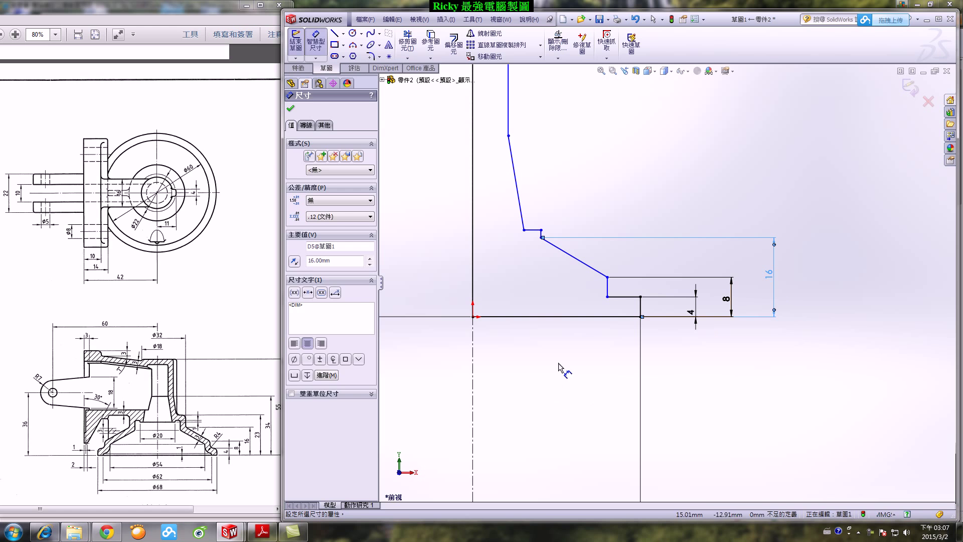
click(577, 317)
click(533, 231)
click(822, 266)
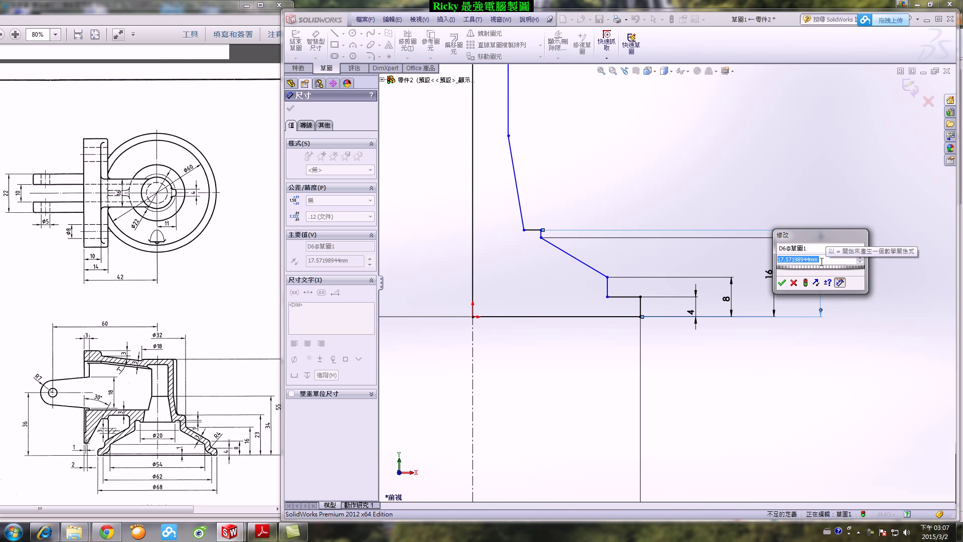
text(32)
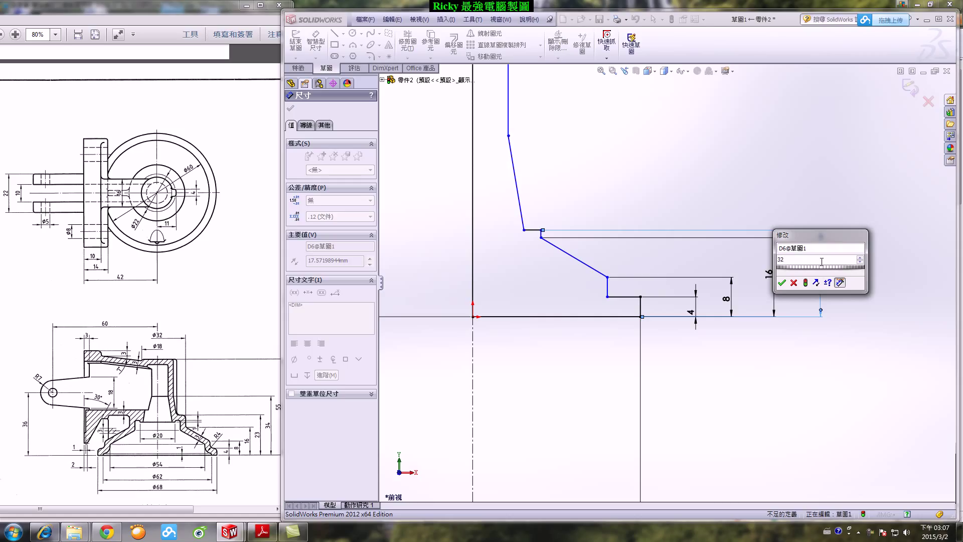
right_click(821, 261)
text(a232)
key(Return)
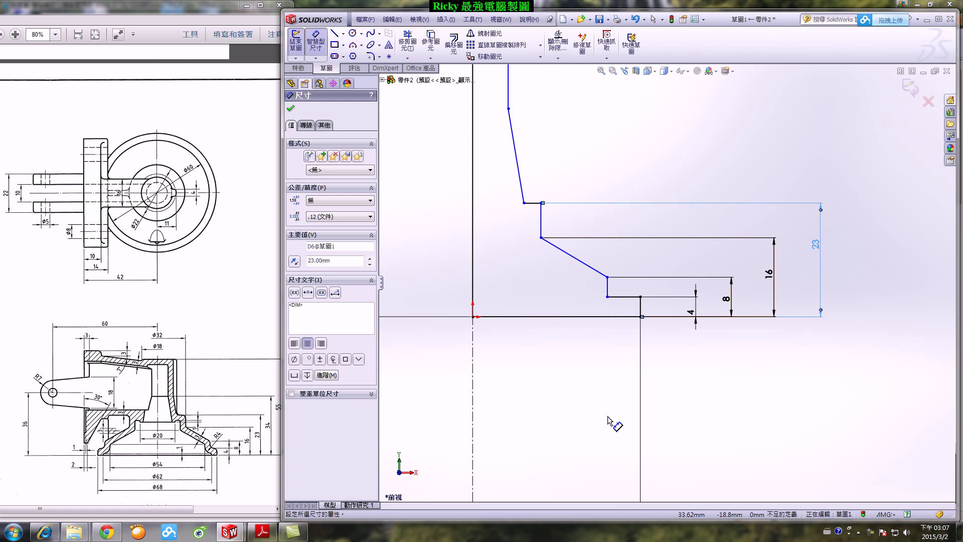
Dimension the top corner of the sloped section at 34 above the bottom line.
click(538, 317)
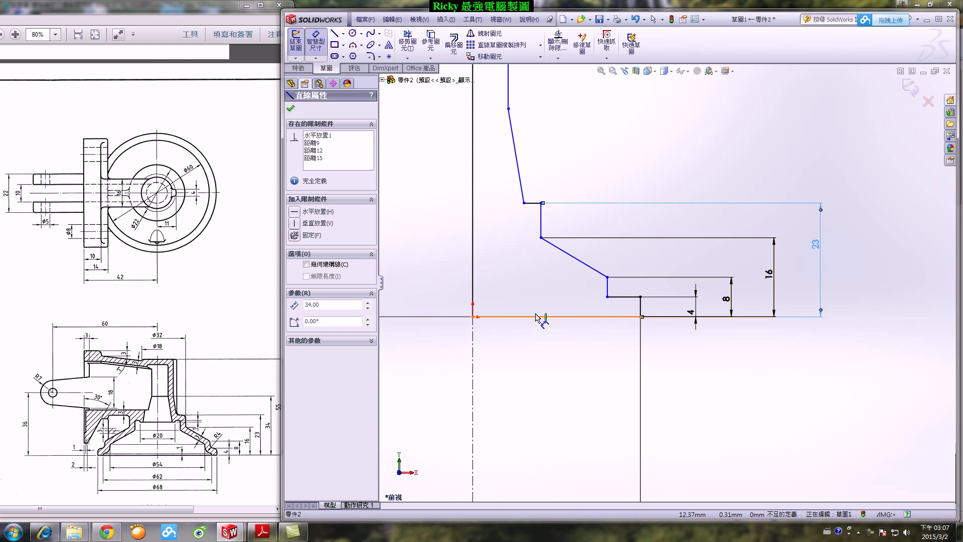
click(509, 108)
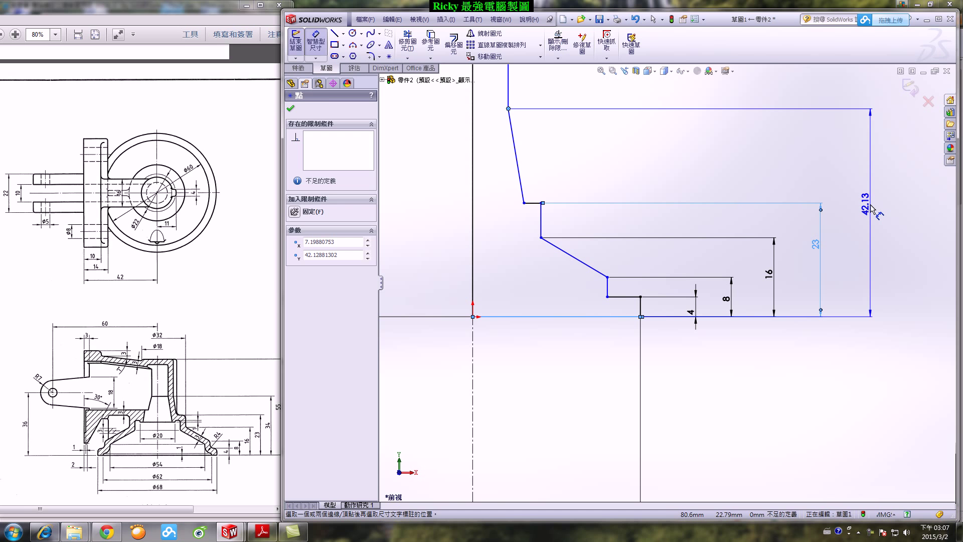
click(873, 211)
text(34)
key(Return)
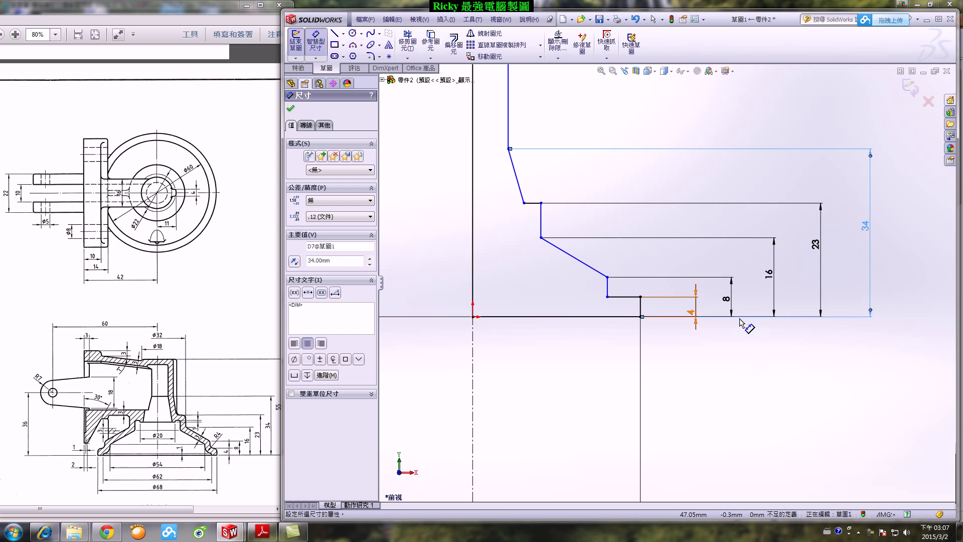
scroll(733, 301, up, 3)
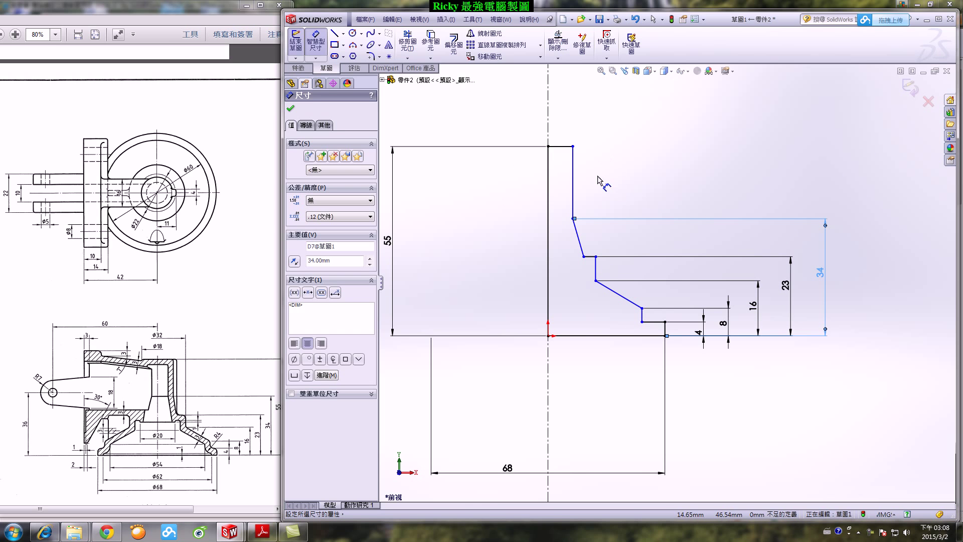
Add 18 and 32 diameter dimensions from the top vertical lines across the centreline.
click(573, 173)
click(548, 134)
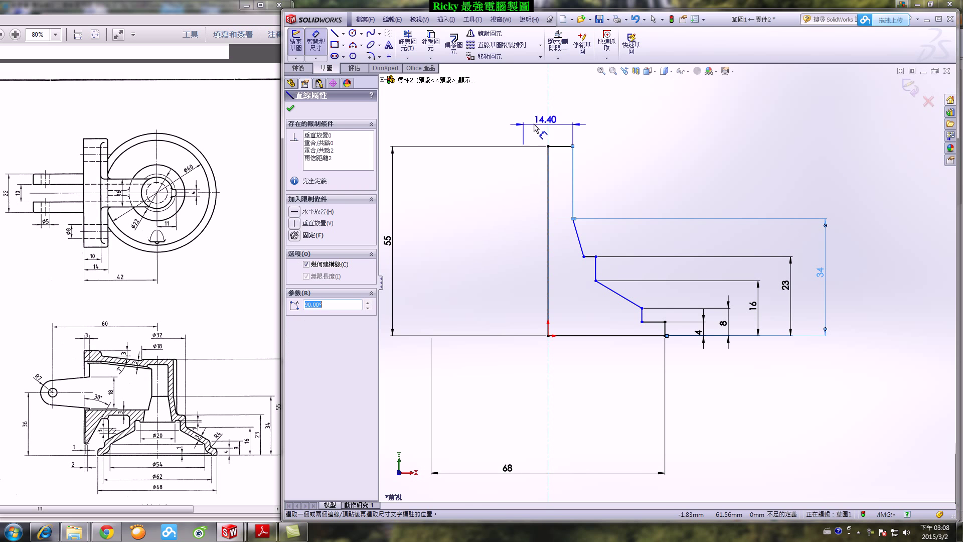
click(544, 129)
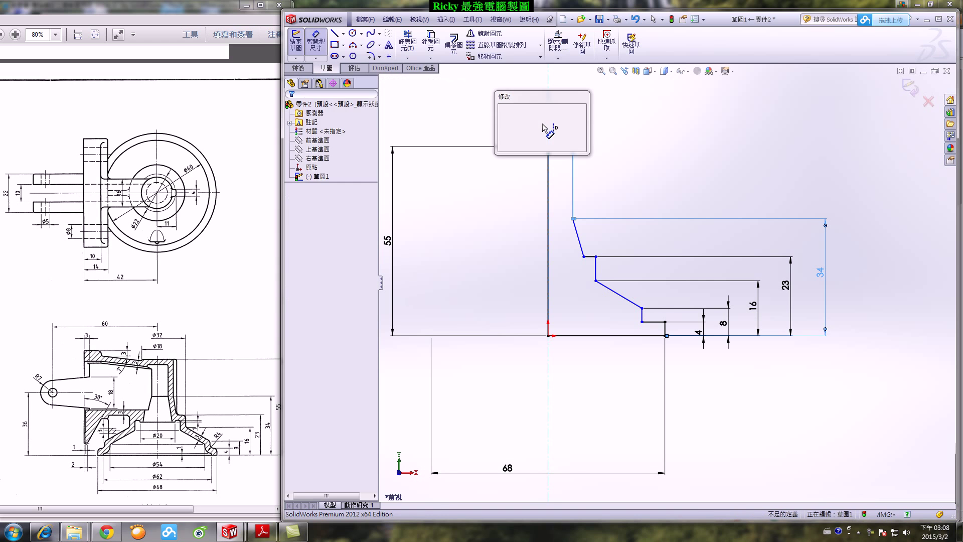
key(Return)
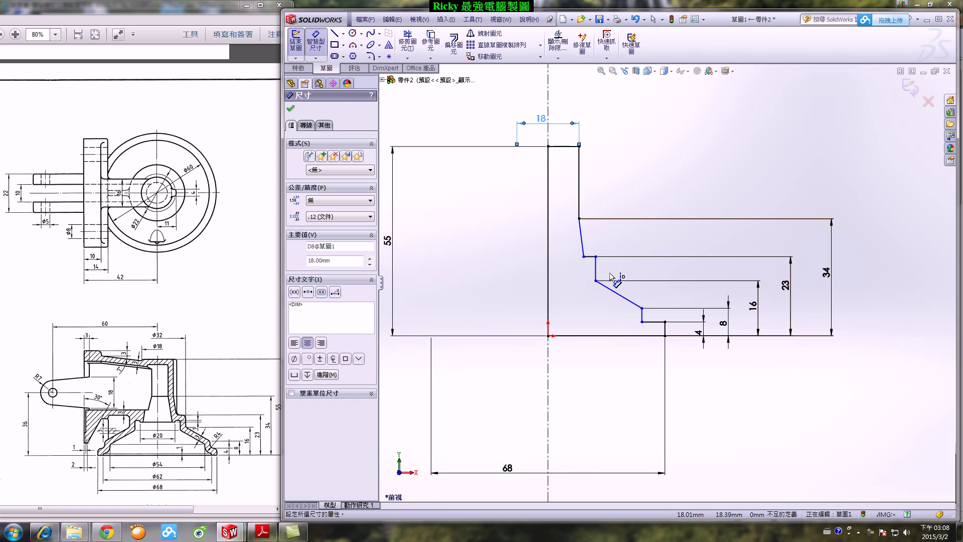
click(595, 268)
click(535, 103)
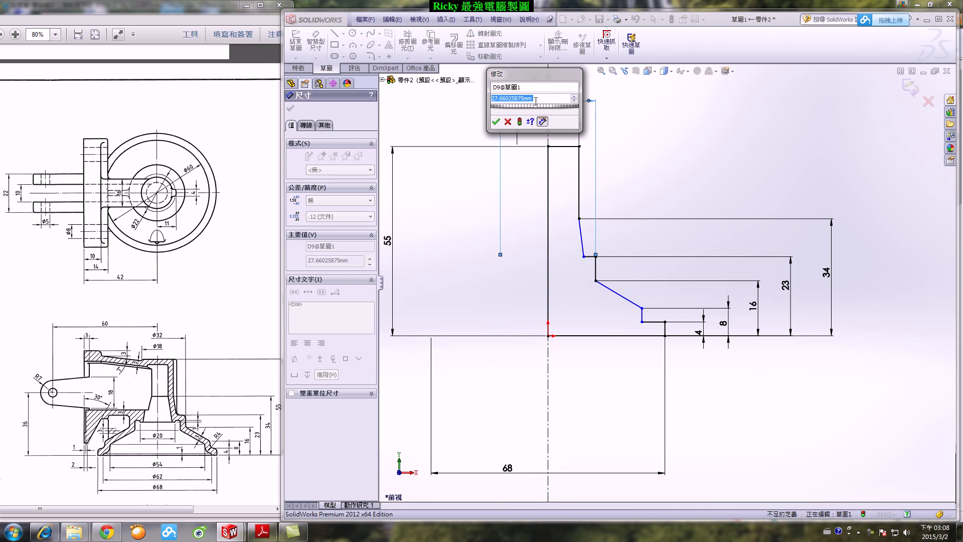
text(32)
key(Return)
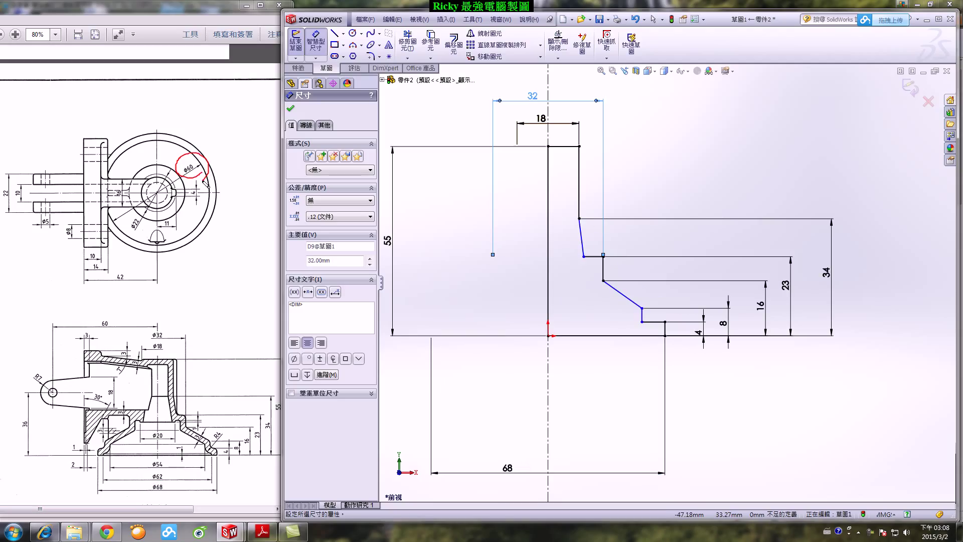
key(Escape)
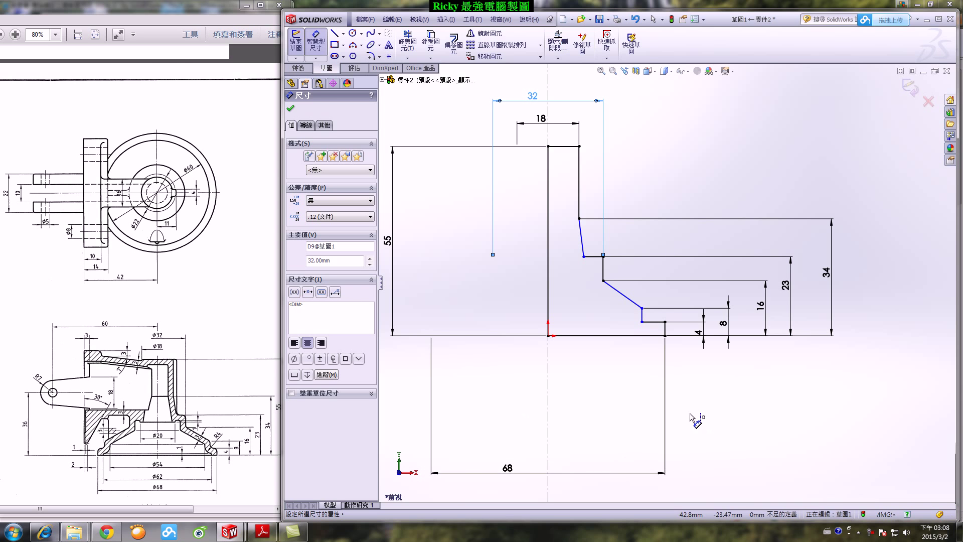
Dimension the short lower vertical line as a 60 diameter across the centreline.
click(642, 315)
click(547, 366)
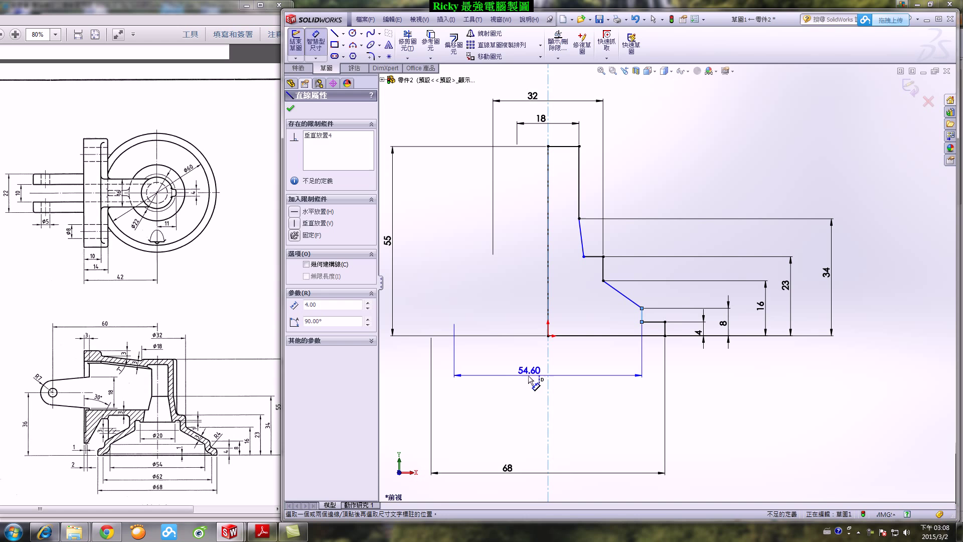
click(531, 441)
text(60)
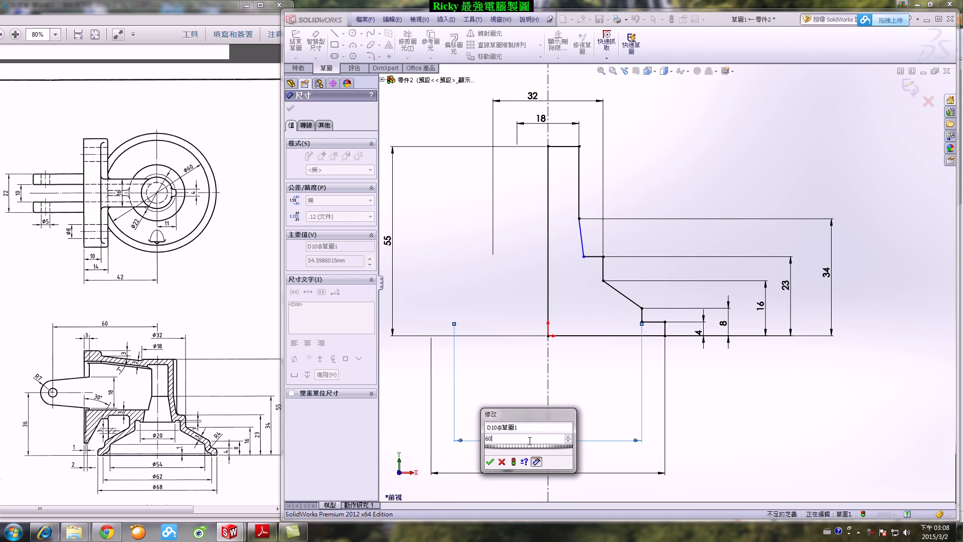
key(Return)
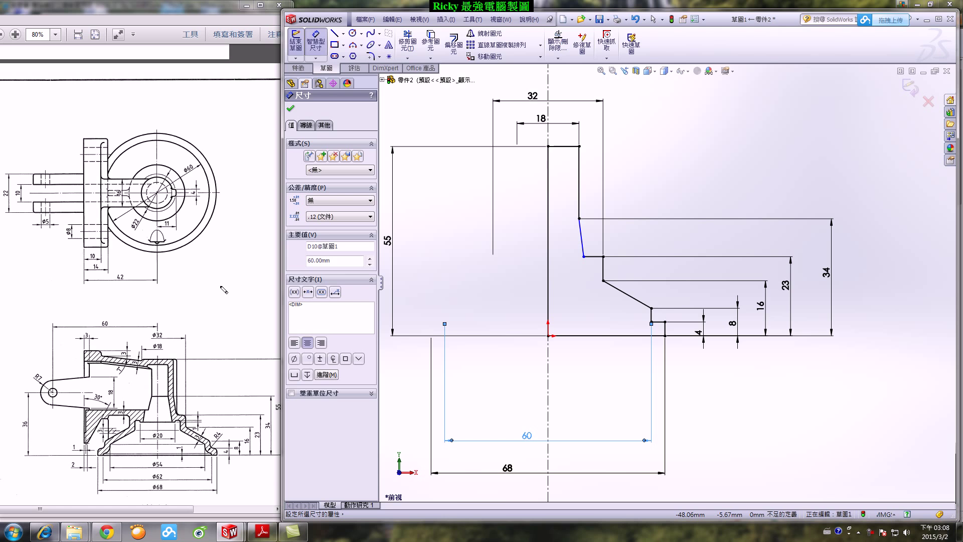
Add a 22 mm dimension to the angled line's top endpoint, fully defining the sketch.
mouse_move(149, 228)
mouse_down()
mouse_move(125, 220)
mouse_move(145, 219)
mouse_up()
click(584, 257)
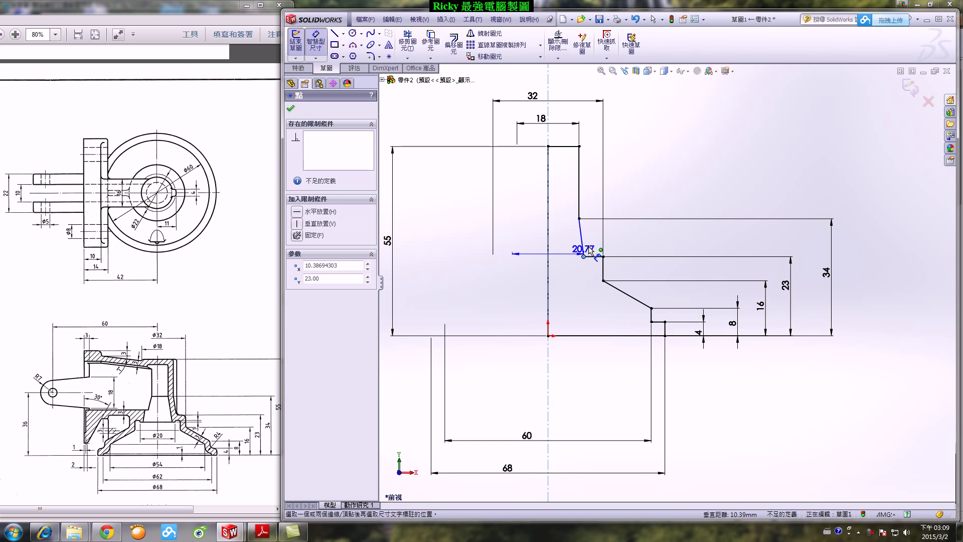
click(554, 107)
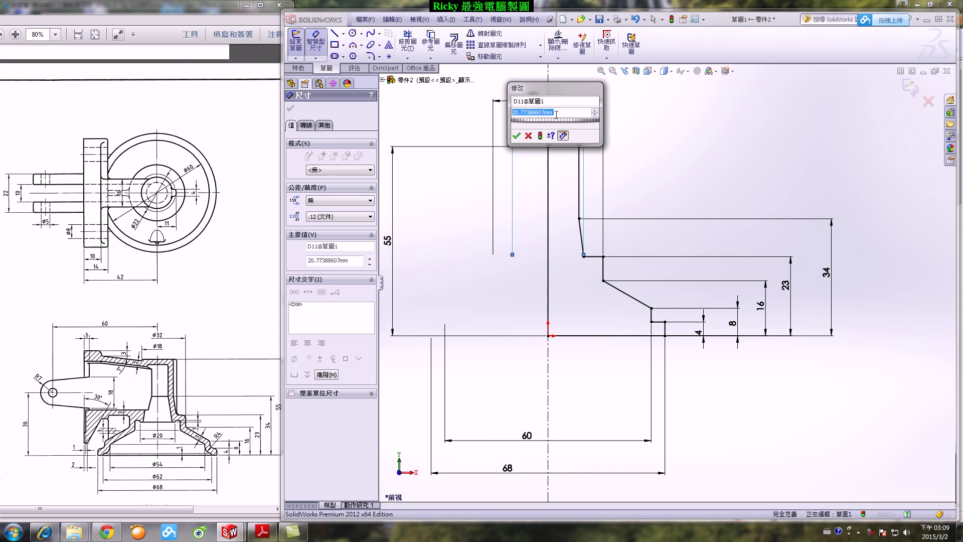
text(22)
key(Return)
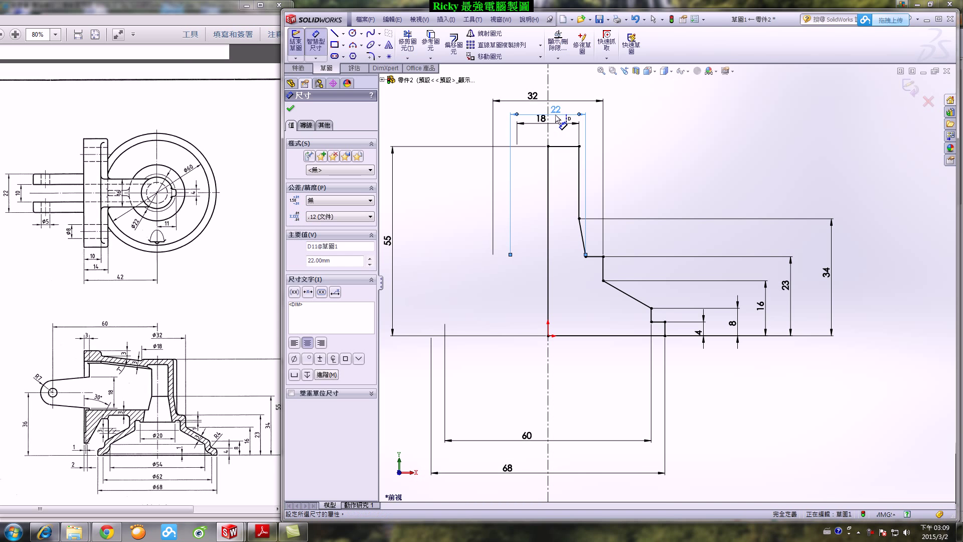
click(291, 110)
scroll(692, 226, up, 3)
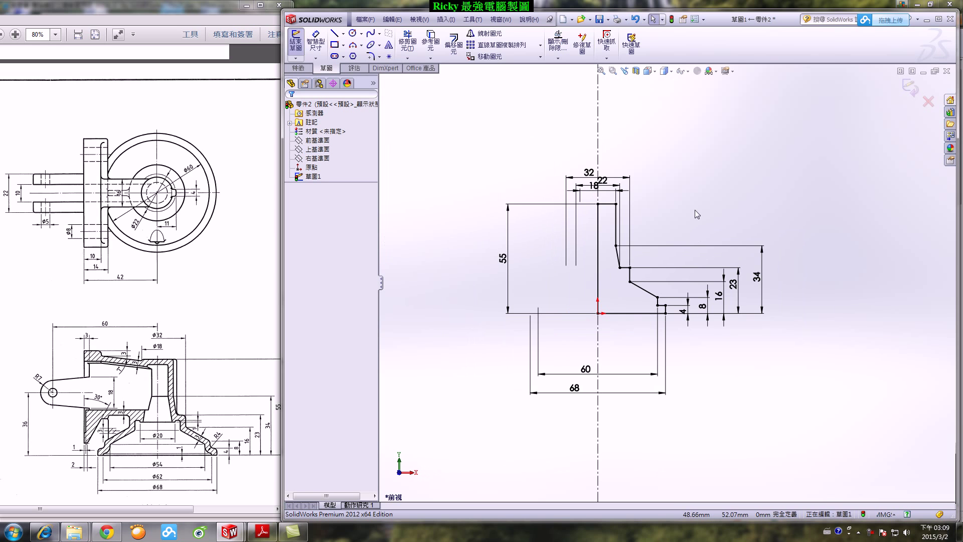
Revolve 草圖1 a full 360° about the centerline to create 旋轉1.
click(908, 88)
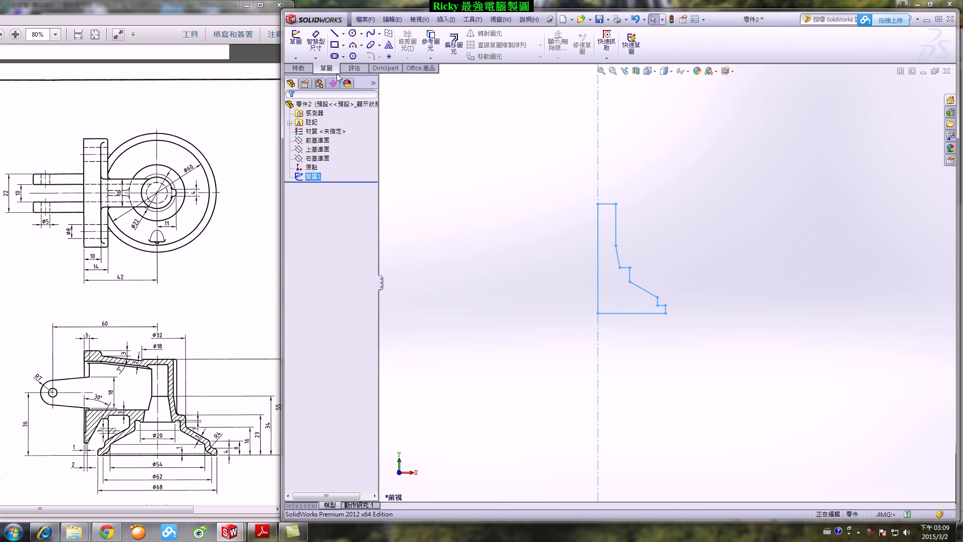
click(297, 68)
click(324, 44)
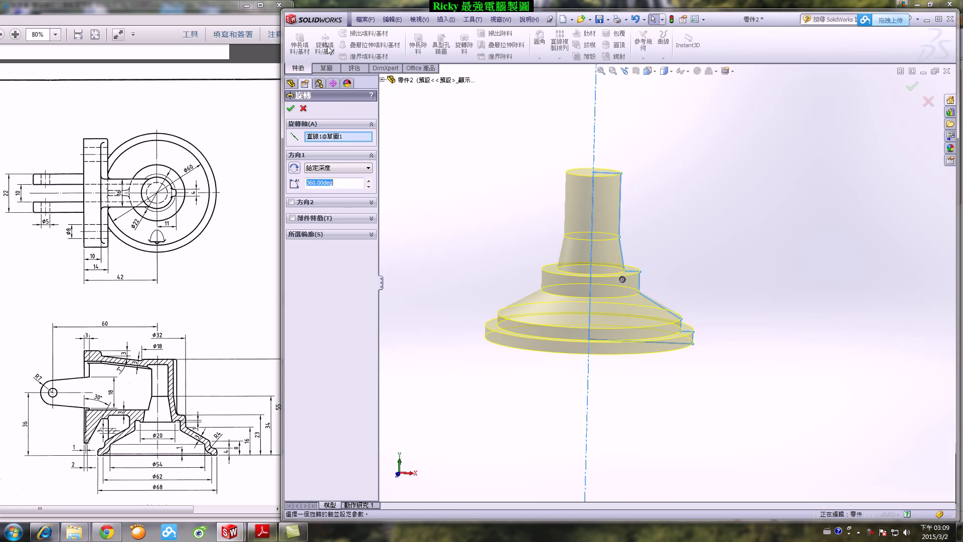
click(291, 108)
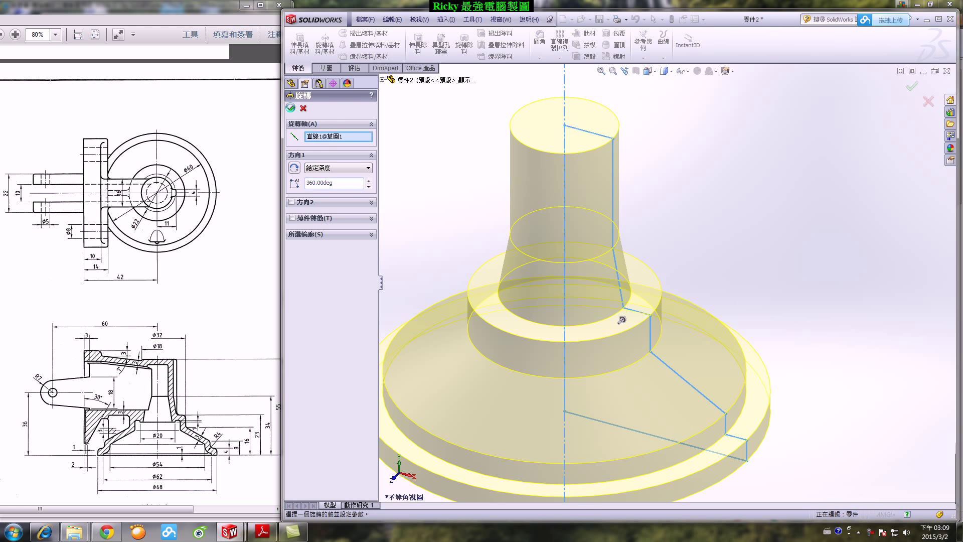
click(733, 271)
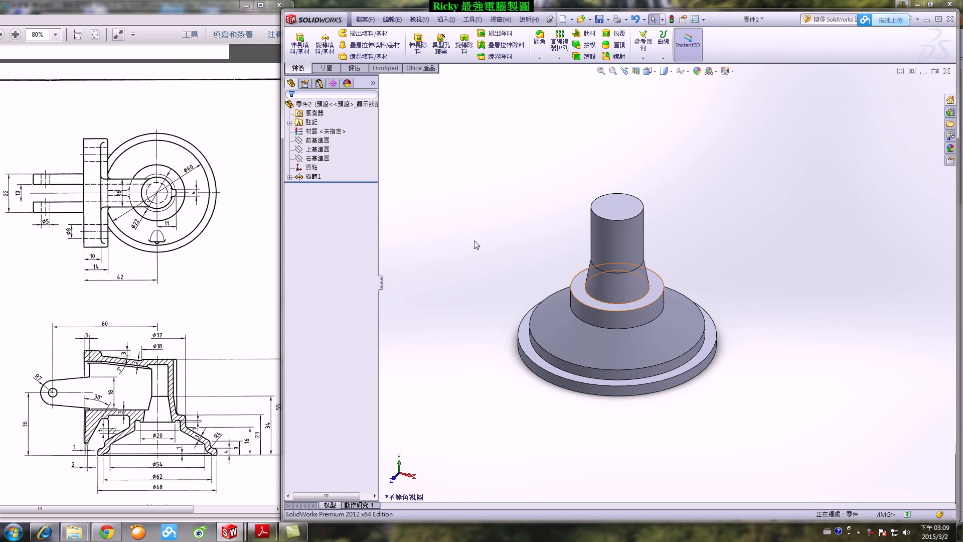
click(229, 312)
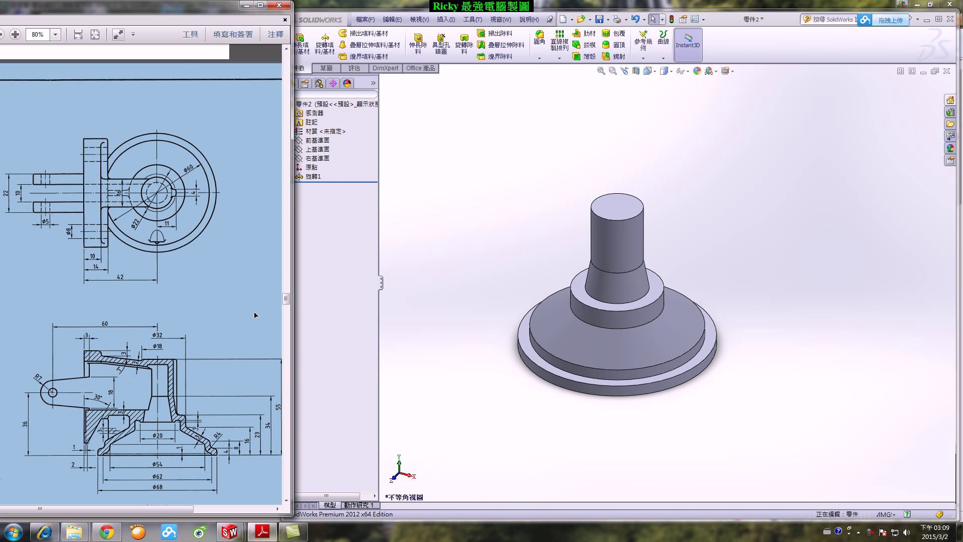
mouse_move(147, 426)
mouse_down()
mouse_move(125, 432)
mouse_move(89, 394)
mouse_move(117, 354)
mouse_move(171, 367)
mouse_move(140, 430)
mouse_up()
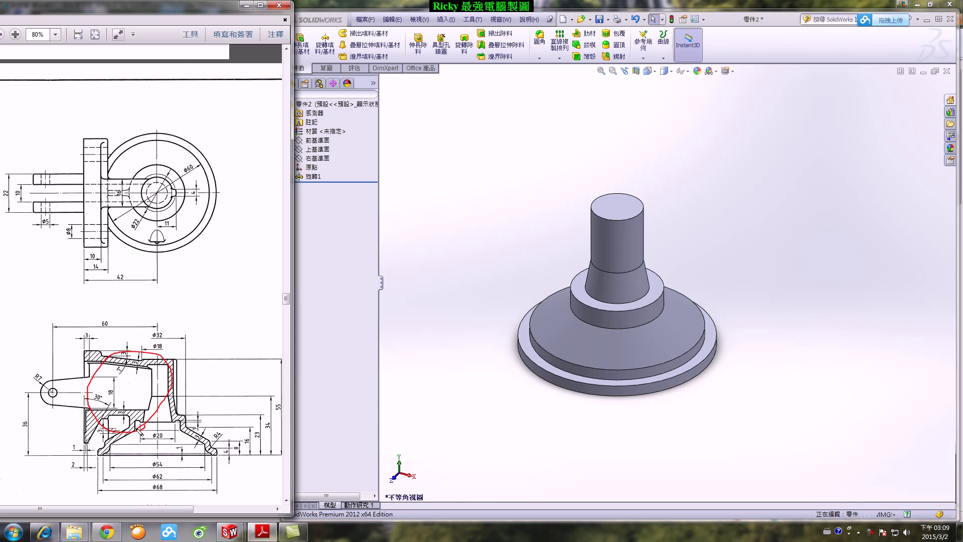
click(456, 306)
click(501, 20)
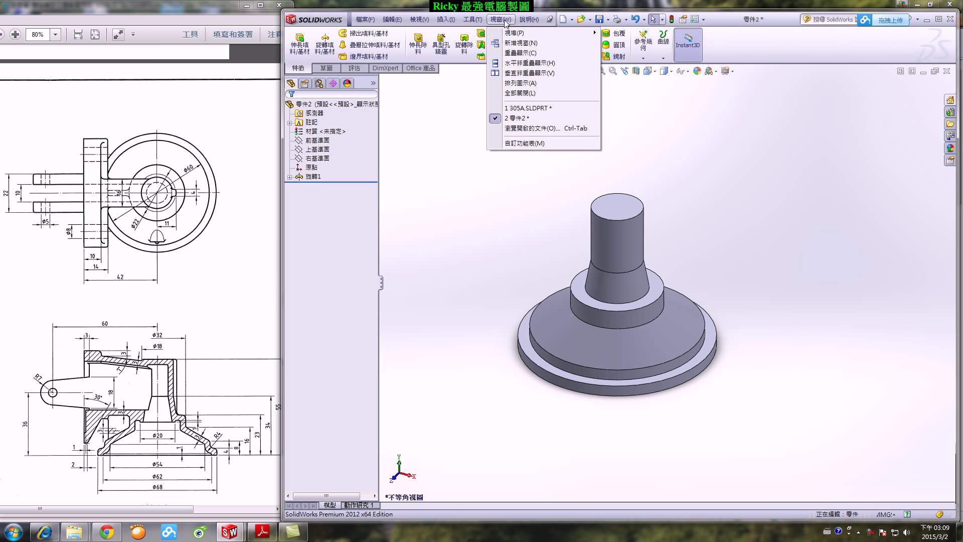
click(527, 108)
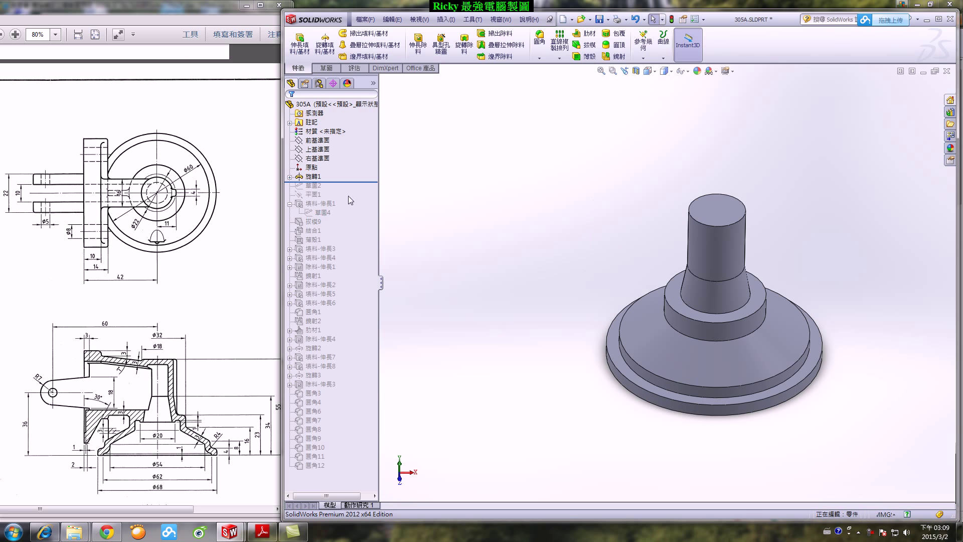
drag(339, 182, 345, 217)
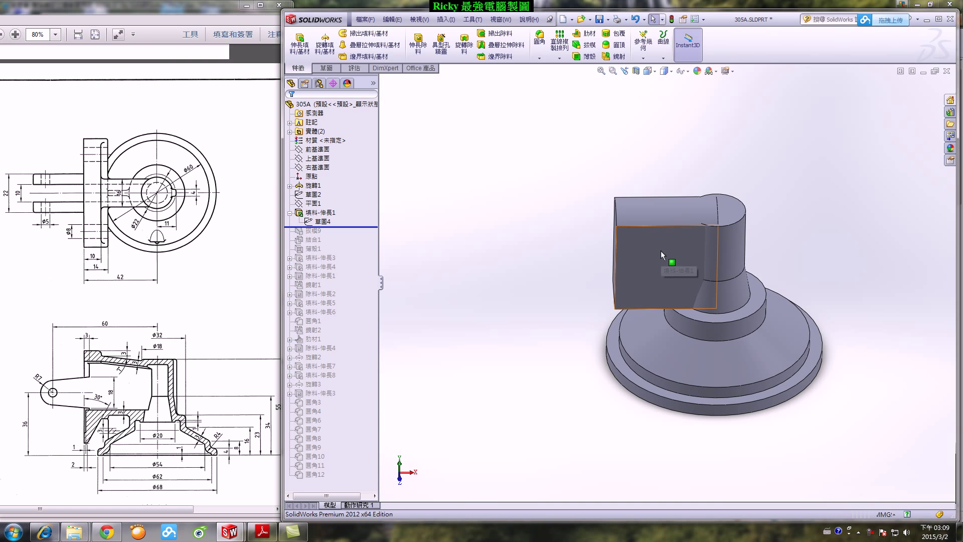
mouse_move(539, 260)
middle_down()
mouse_move(563, 243)
mouse_move(540, 272)
middle_up()
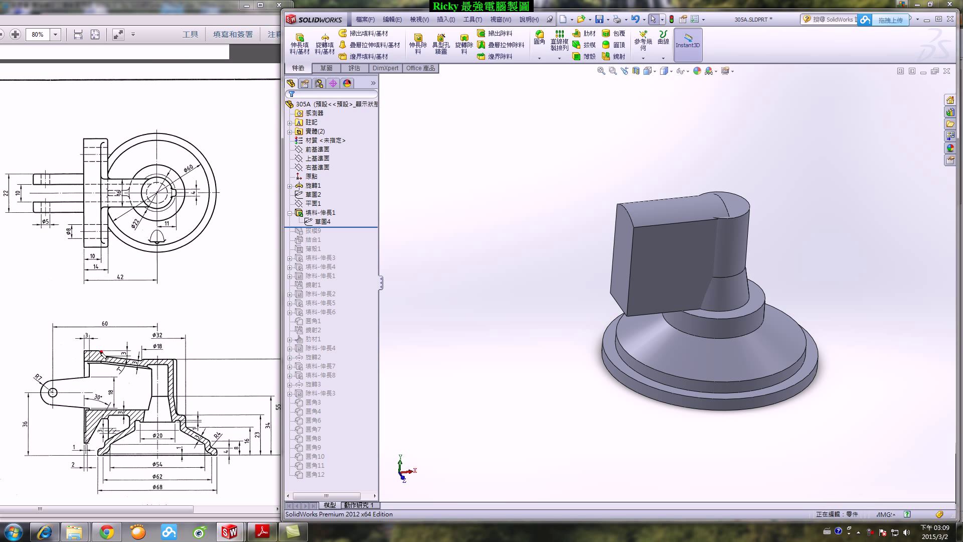
drag(102, 354, 104, 405)
drag(102, 230, 104, 358)
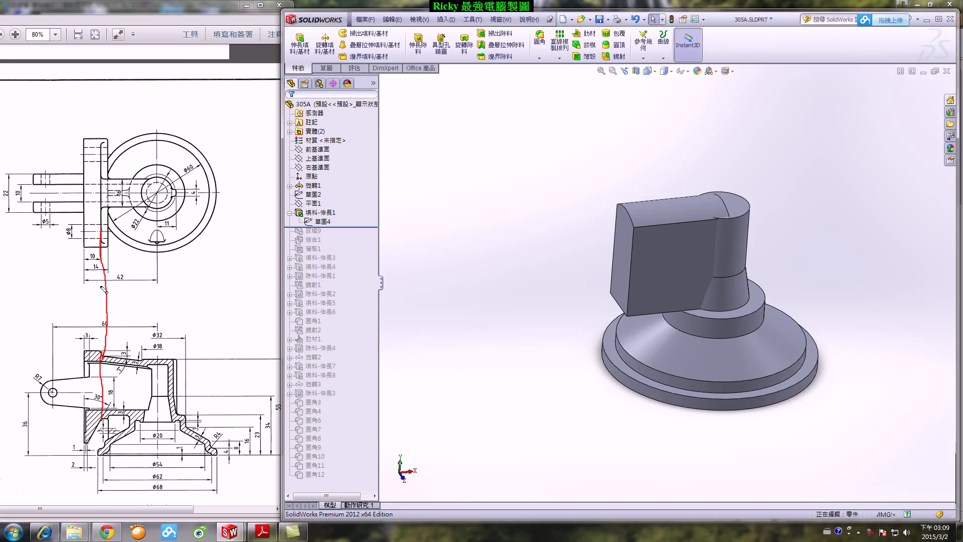
key(Escape)
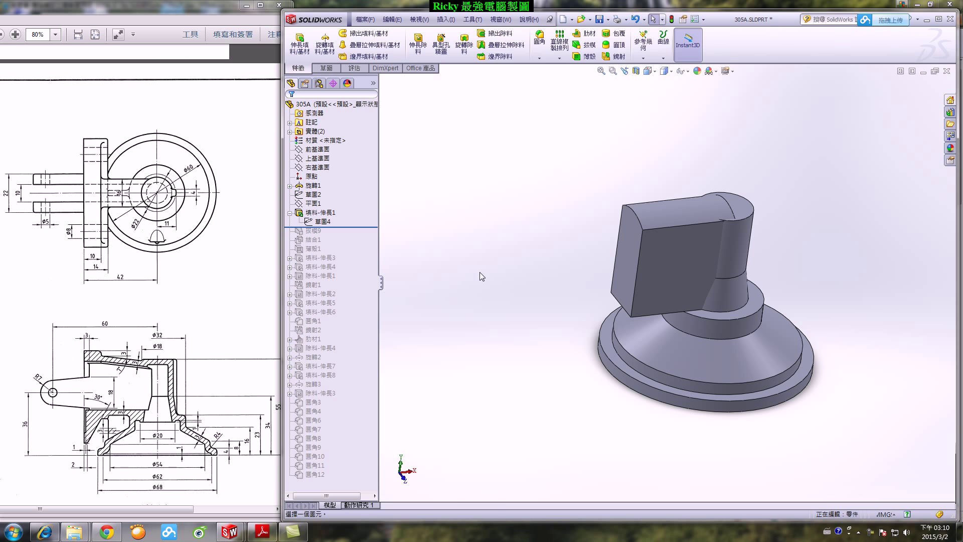
click(500, 19)
click(522, 119)
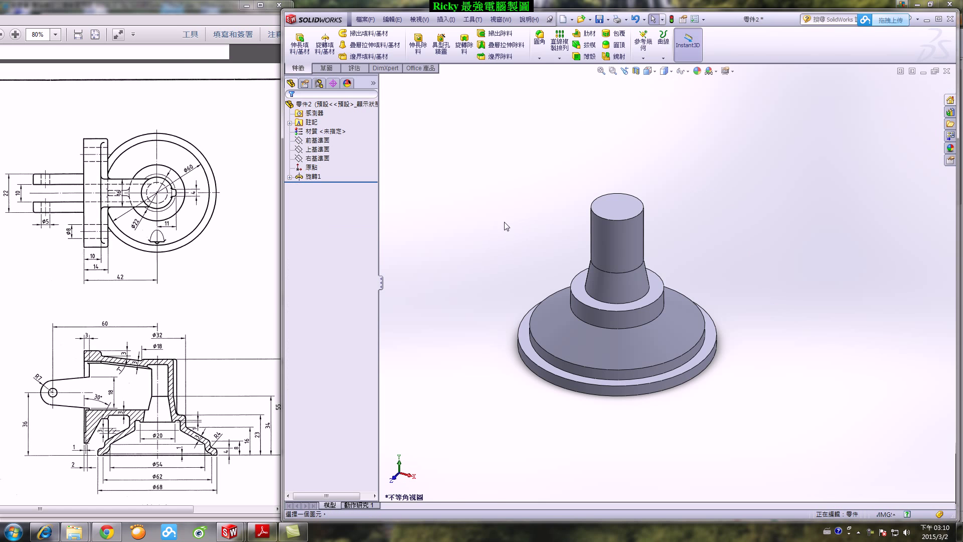
Create reference plane 平面1 offset 32 mm from the Front Plane.
key(ctrl+7)
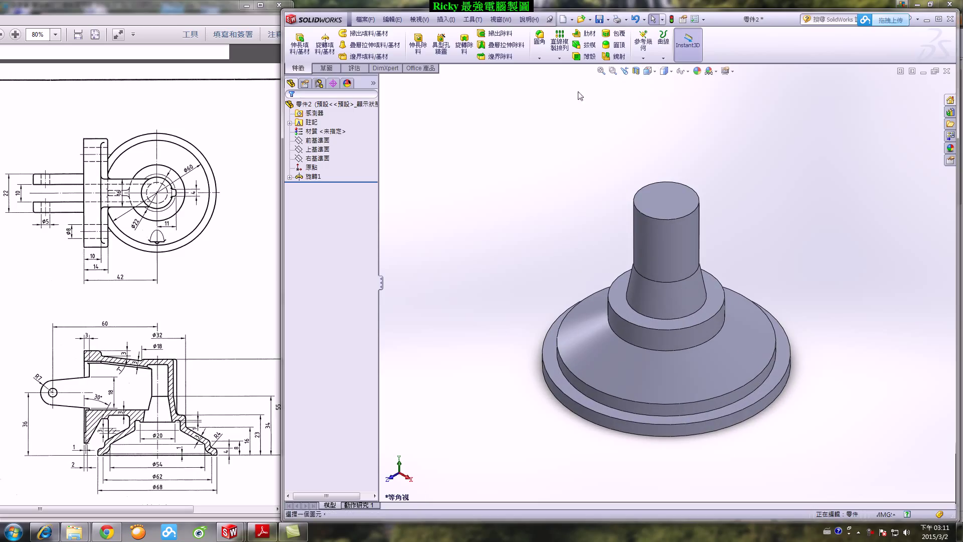
click(644, 58)
click(657, 68)
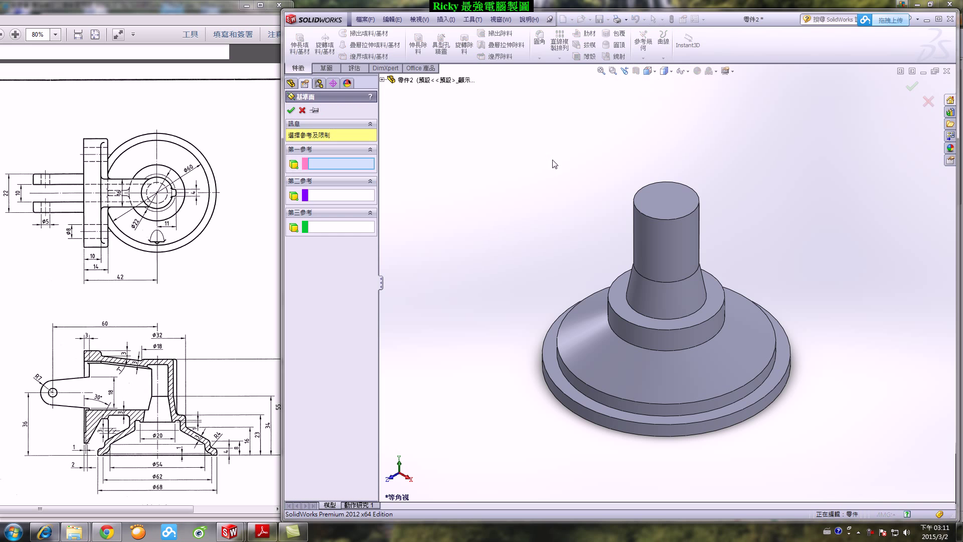
click(382, 79)
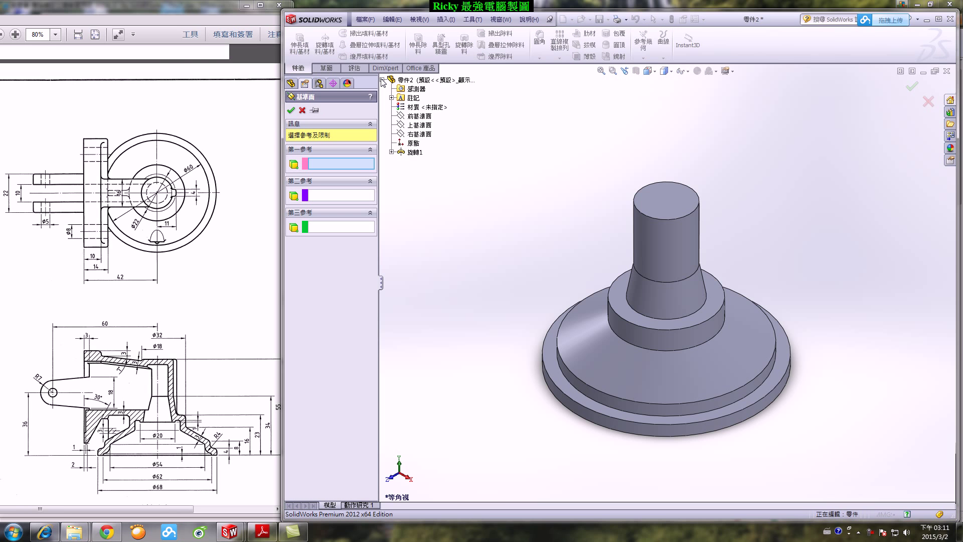
click(416, 117)
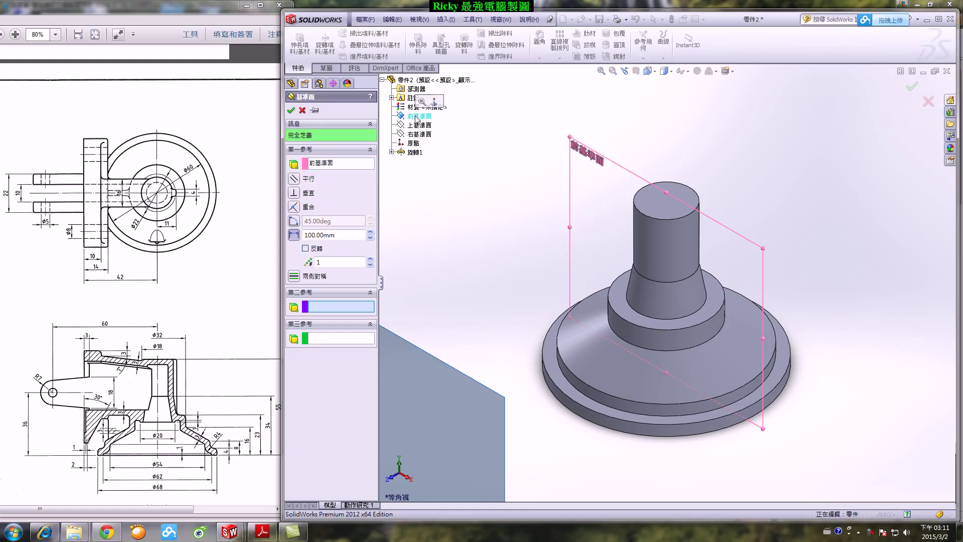
double_click(327, 234)
text(32)
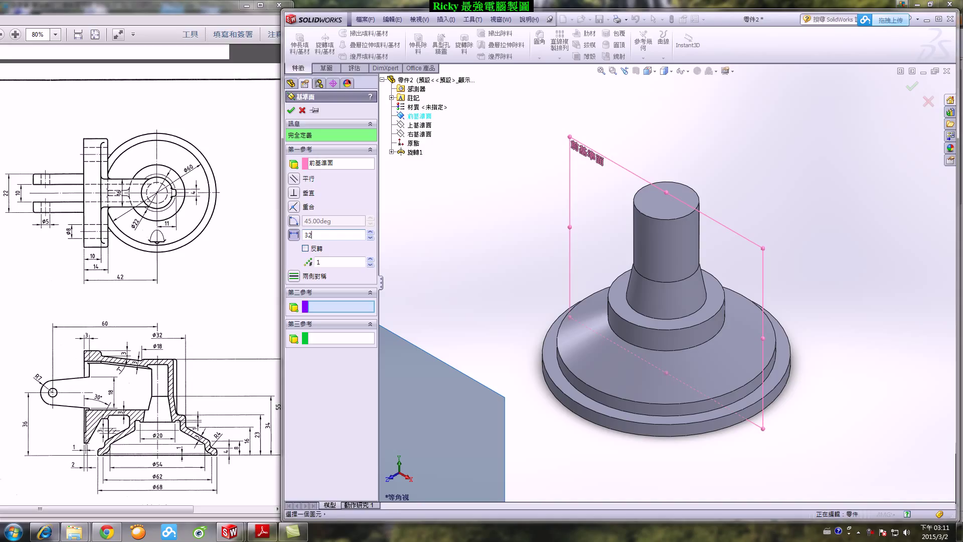
key(Return)
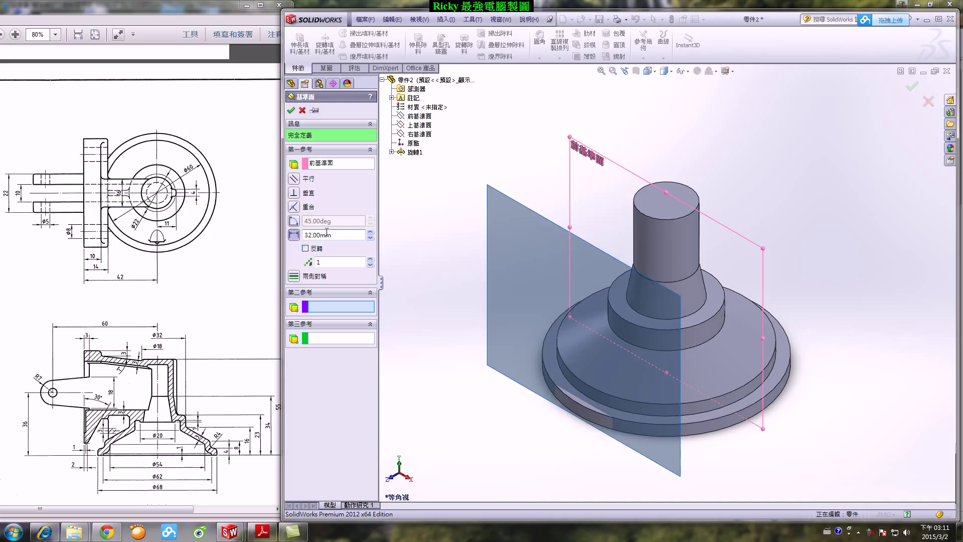
scroll(547, 321, up, 2)
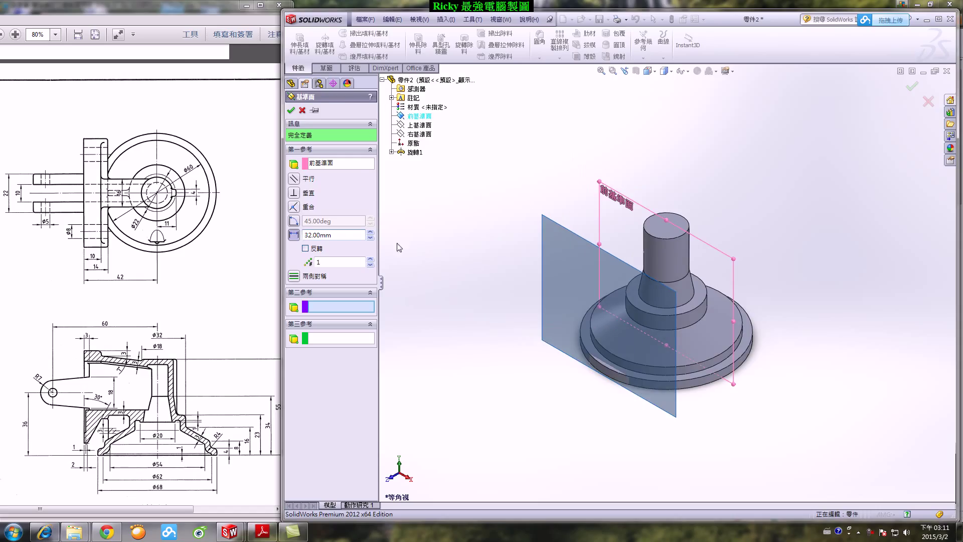
click(291, 111)
click(425, 389)
key(Left)
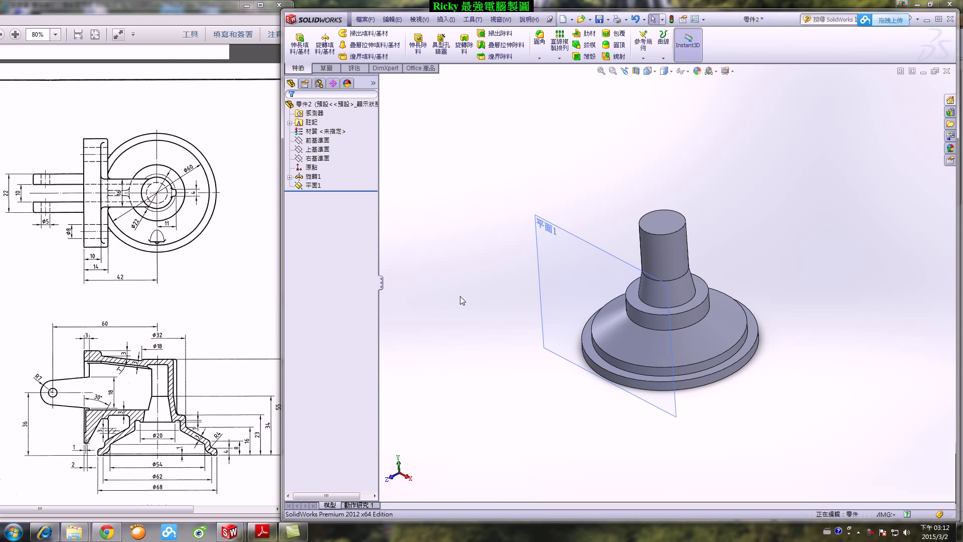
Redefine 平面1 as a 32 mm offset from the Right Plane, flipped to the part's other side.
click(314, 185)
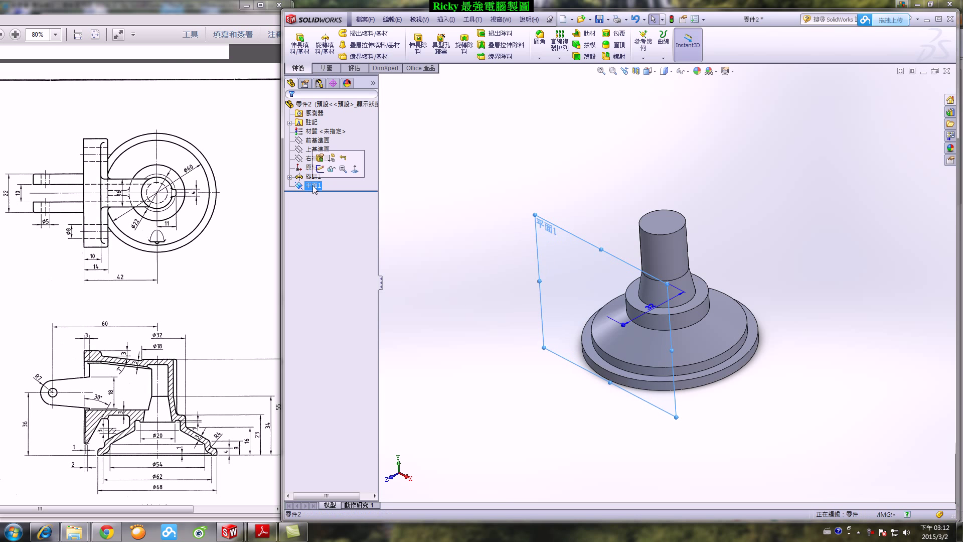
click(320, 159)
middle_drag(534, 327, 554, 352)
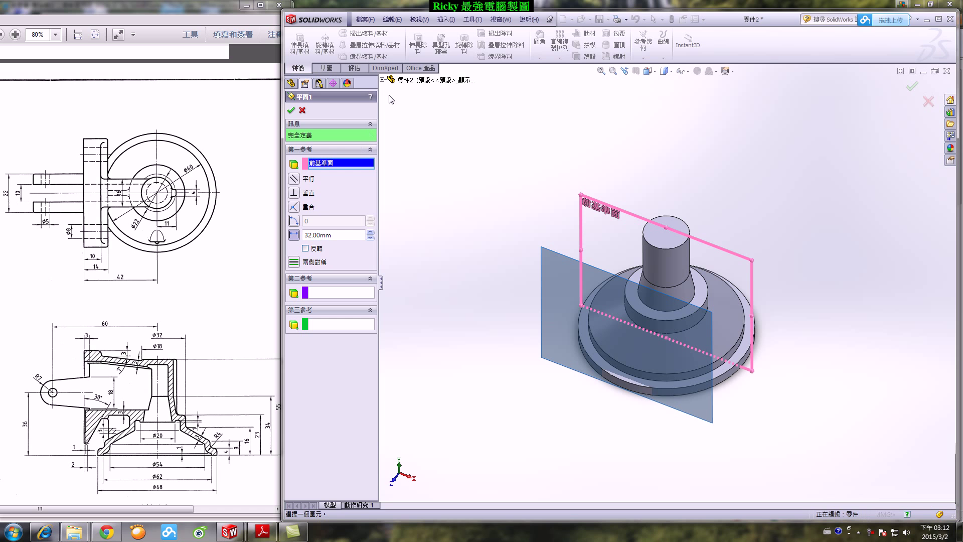
click(382, 79)
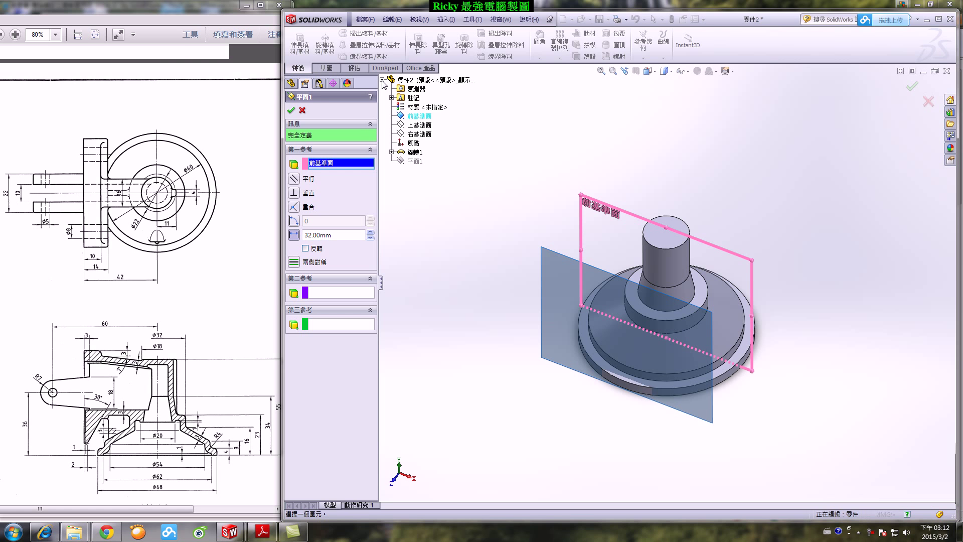
click(426, 134)
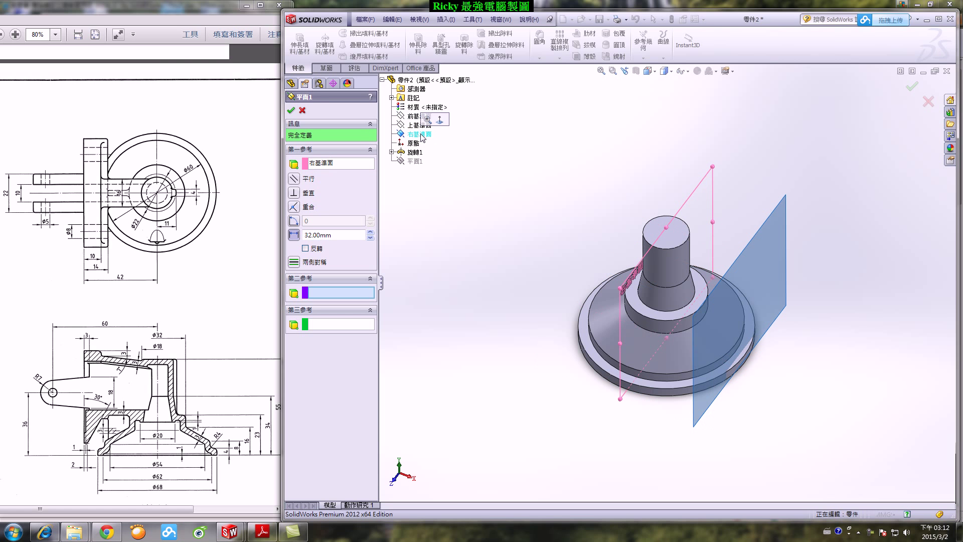
click(306, 247)
middle_drag(553, 451, 598, 440)
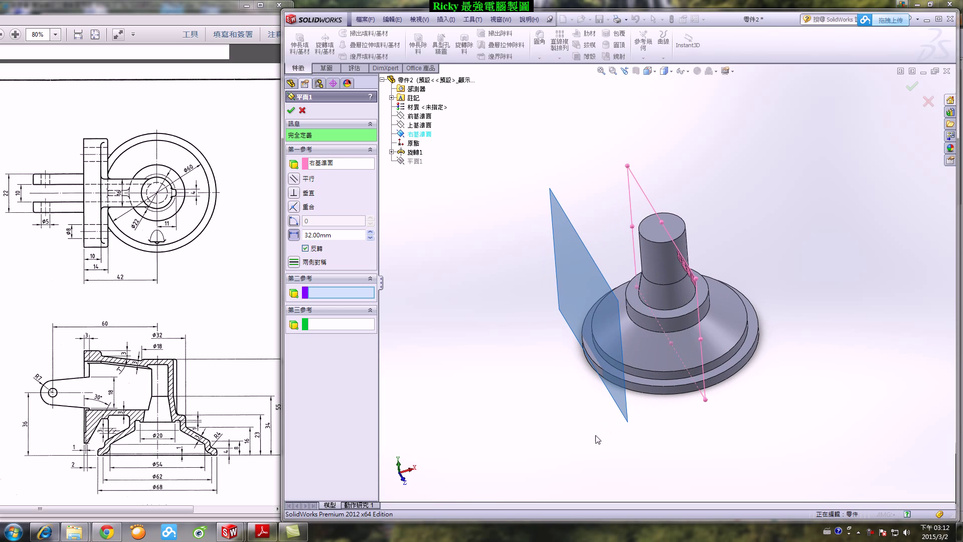
click(290, 110)
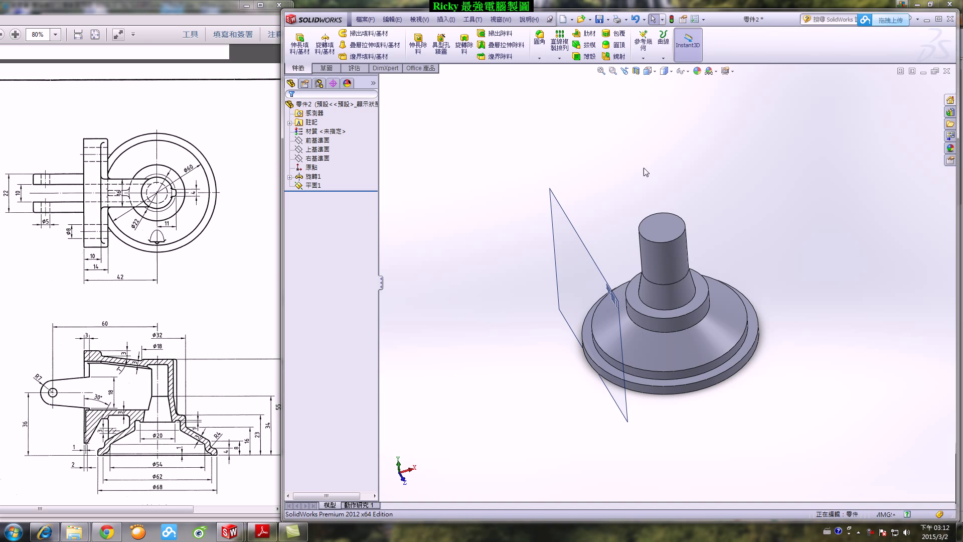
click(649, 71)
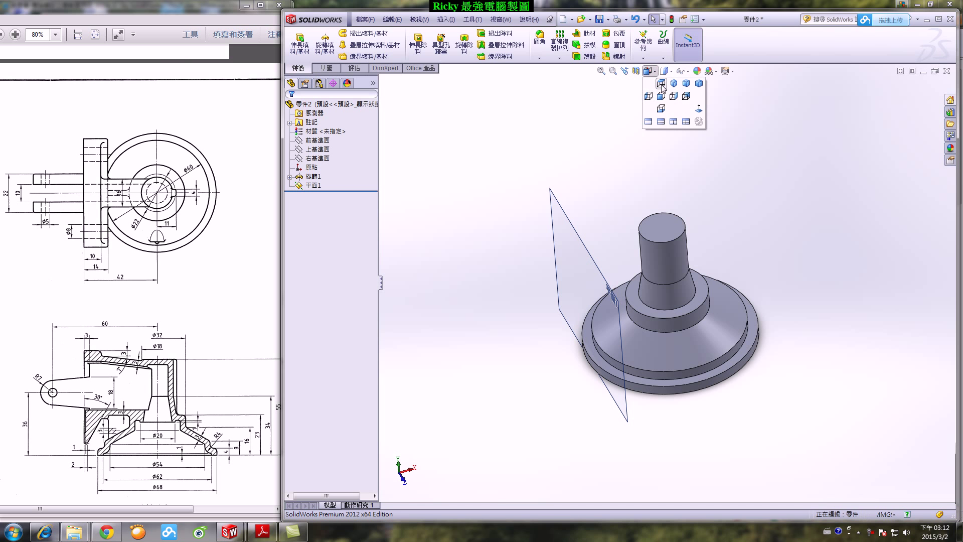
click(661, 83)
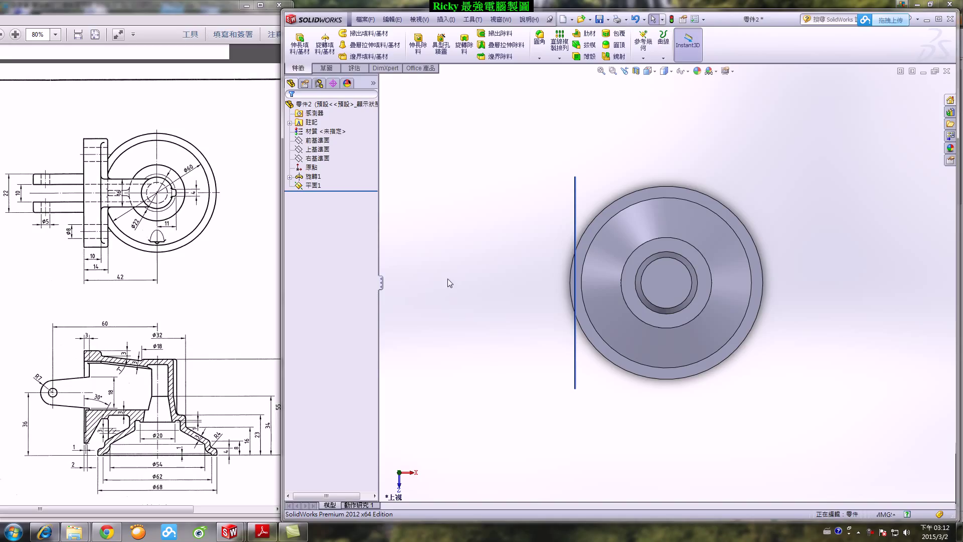
mouse_move(123, 213)
mouse_down()
mouse_move(114, 232)
mouse_move(74, 160)
mouse_move(139, 254)
mouse_up()
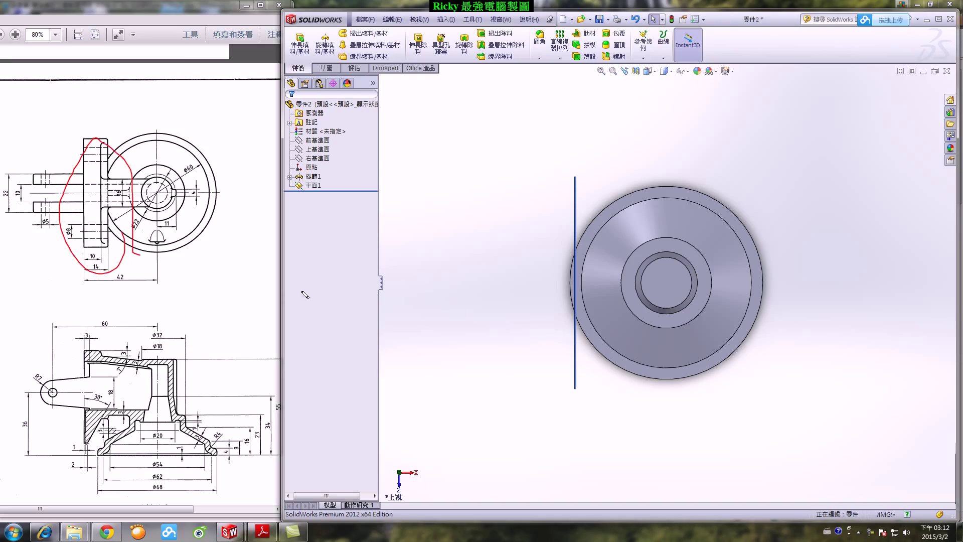
mouse_move(588, 349)
mouse_down()
mouse_move(575, 227)
mouse_move(604, 354)
mouse_up()
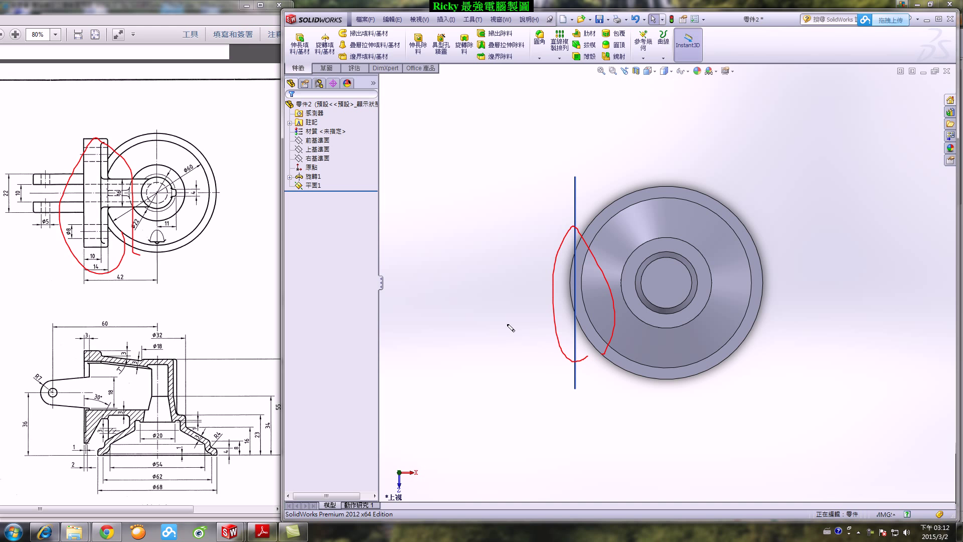
key(Escape)
middle_drag(522, 395, 534, 377)
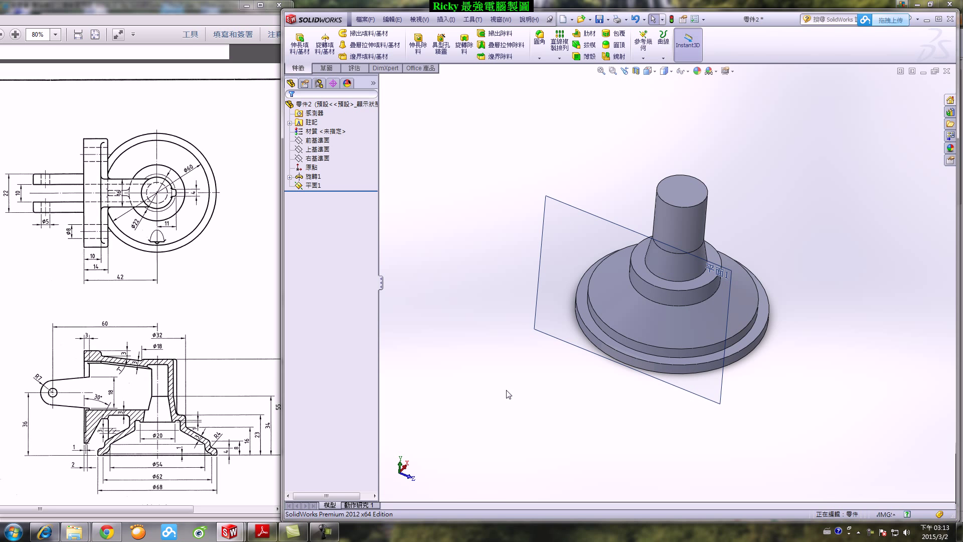
Start a sketch on 平面1, view it face-on, and draw a vertical centerline up from the origin.
click(326, 68)
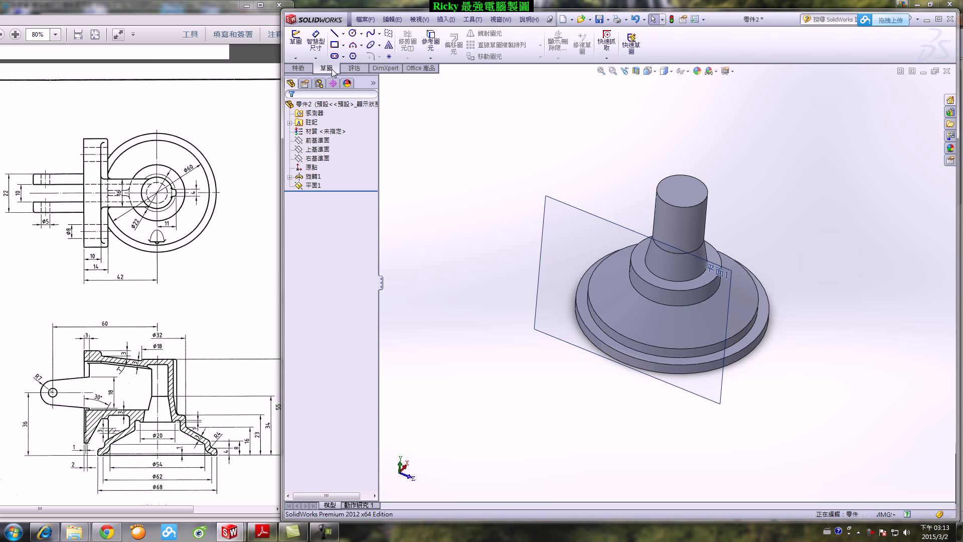
click(296, 37)
click(576, 210)
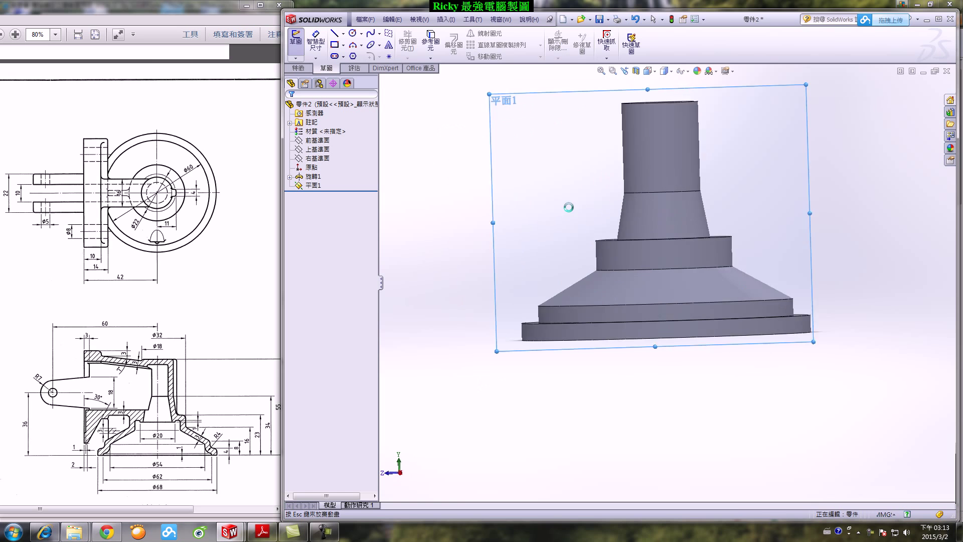
key(ctrl+8)
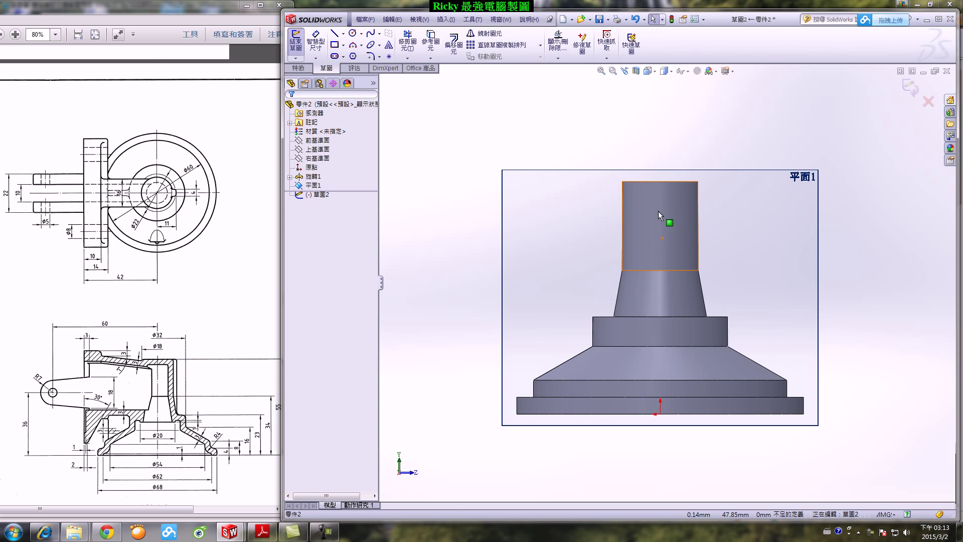
click(343, 34)
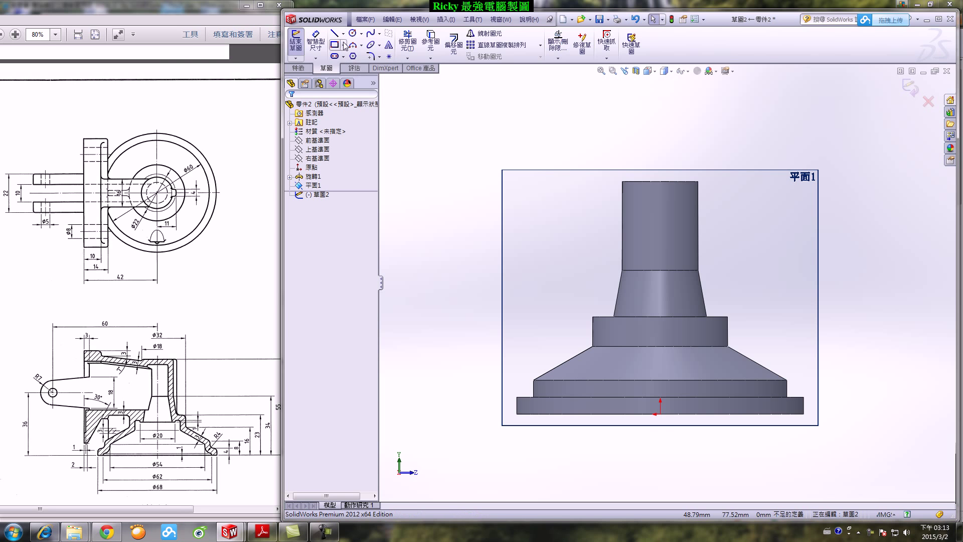
click(357, 54)
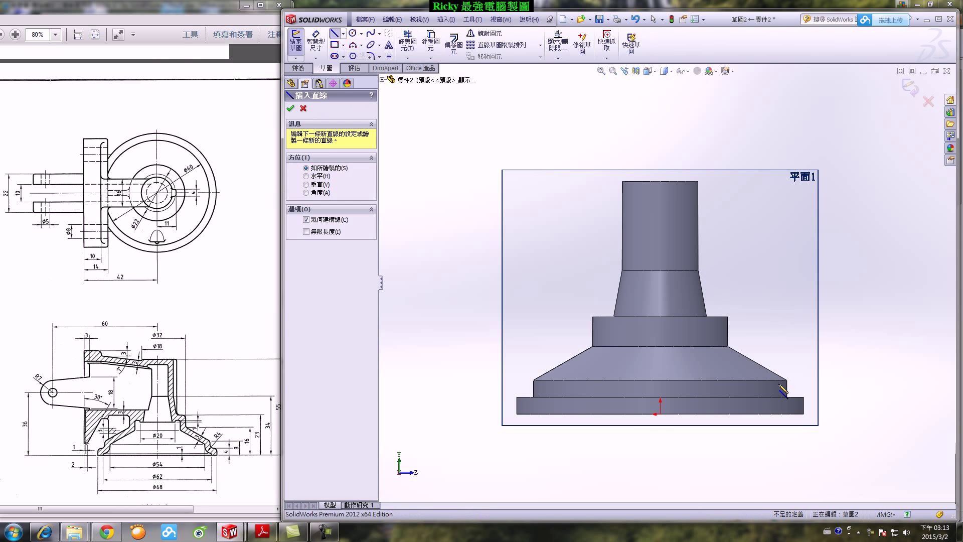
click(660, 414)
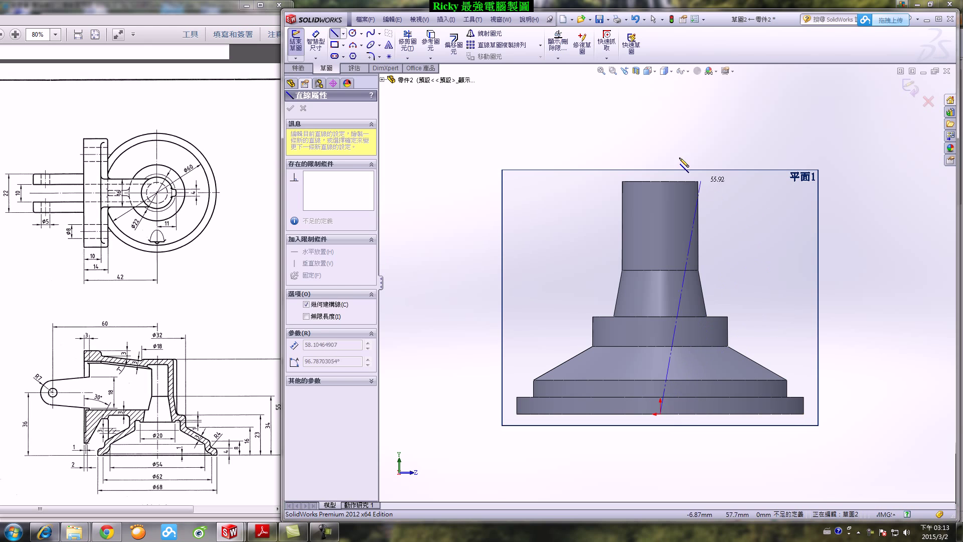
click(660, 148)
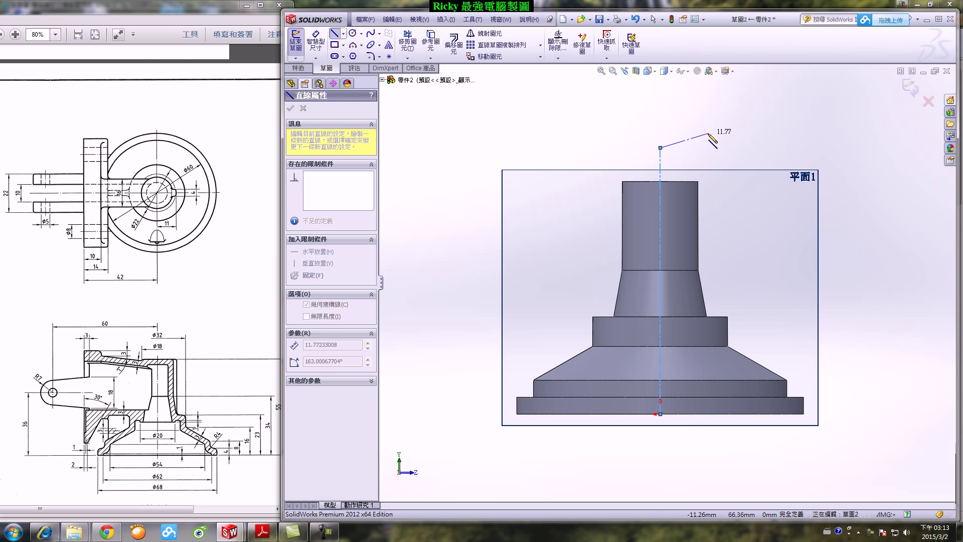
key(Escape)
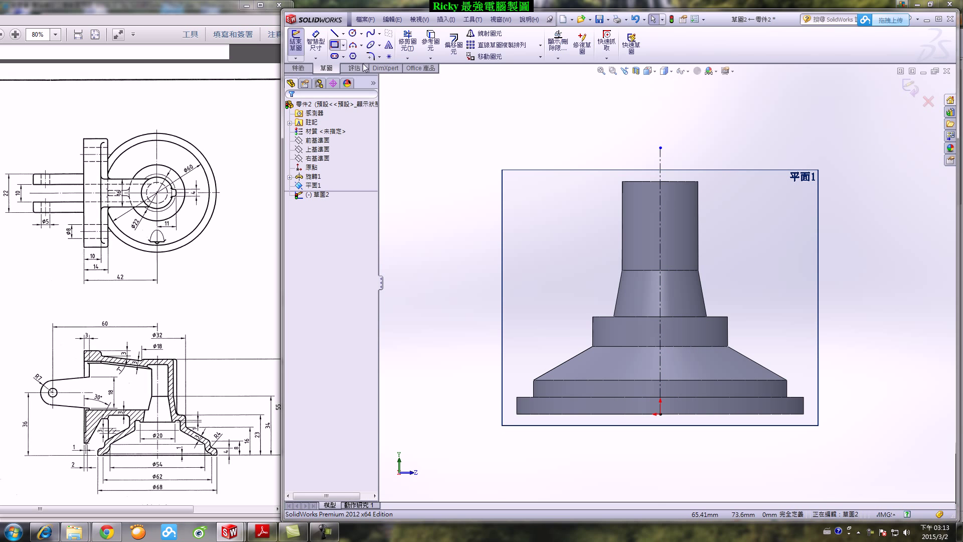
Draw a corner rectangle from the step's top edge up beside the centerline.
click(334, 44)
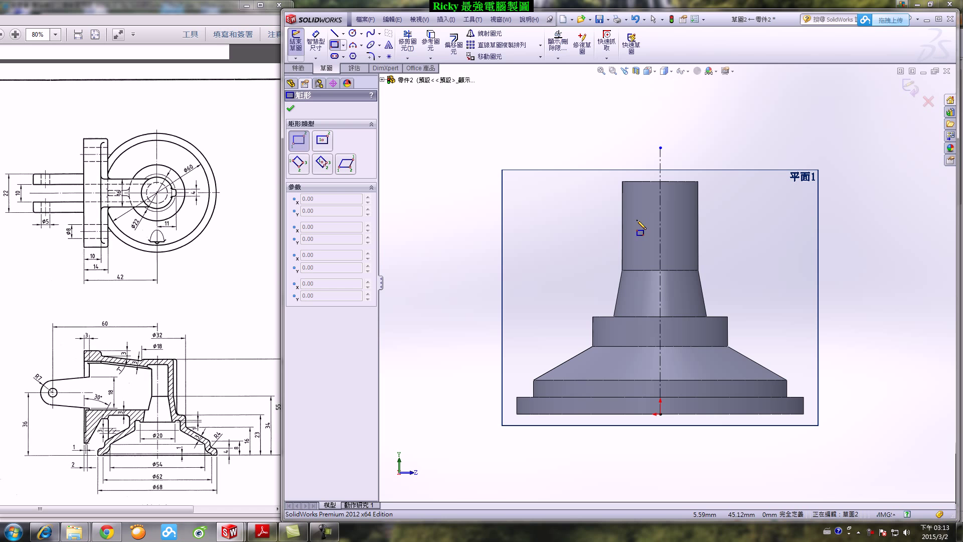
click(607, 317)
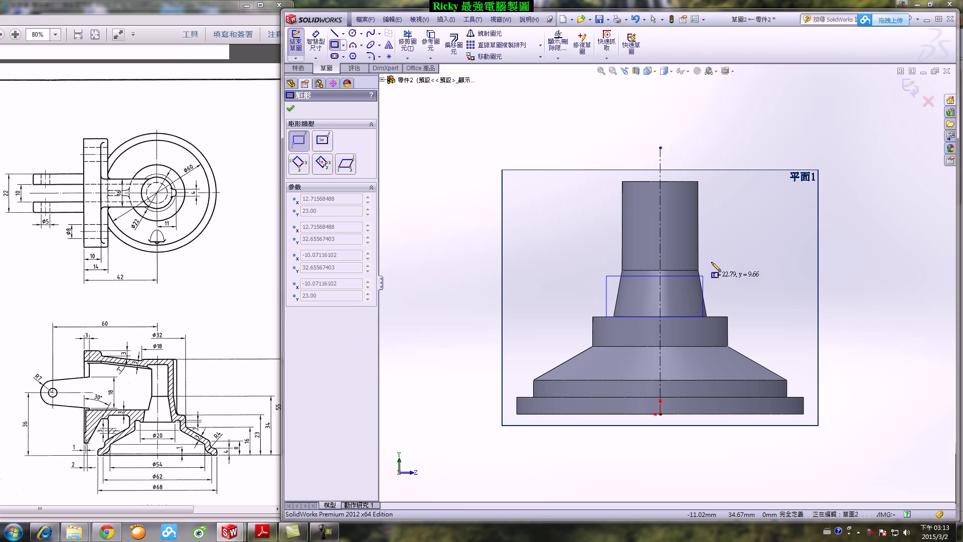
click(713, 217)
key(Escape)
scroll(577, 346, down, 5)
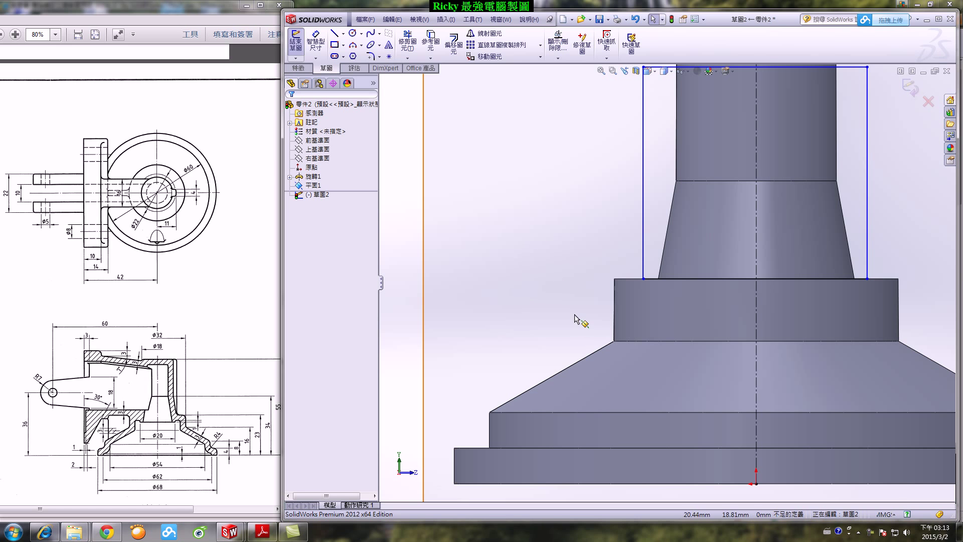
scroll(577, 317, up, 3)
scroll(791, 243, down, 2)
Dimension the rectangle's bottom edge to 16 mm wide.
click(316, 41)
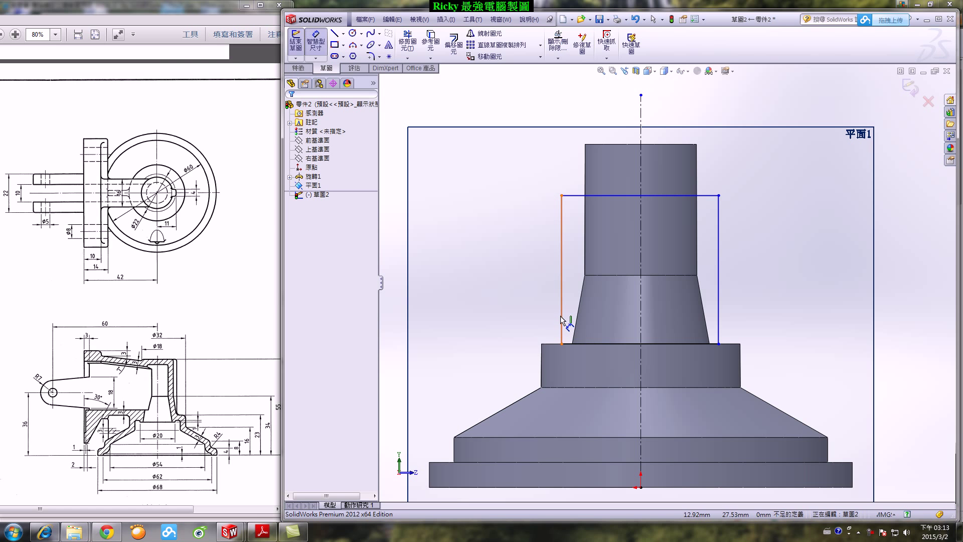
click(593, 344)
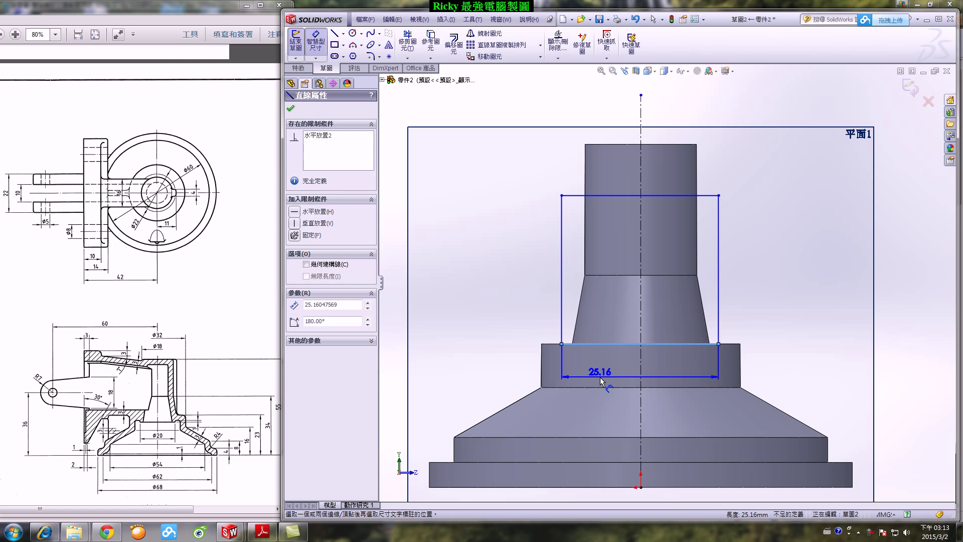
click(602, 379)
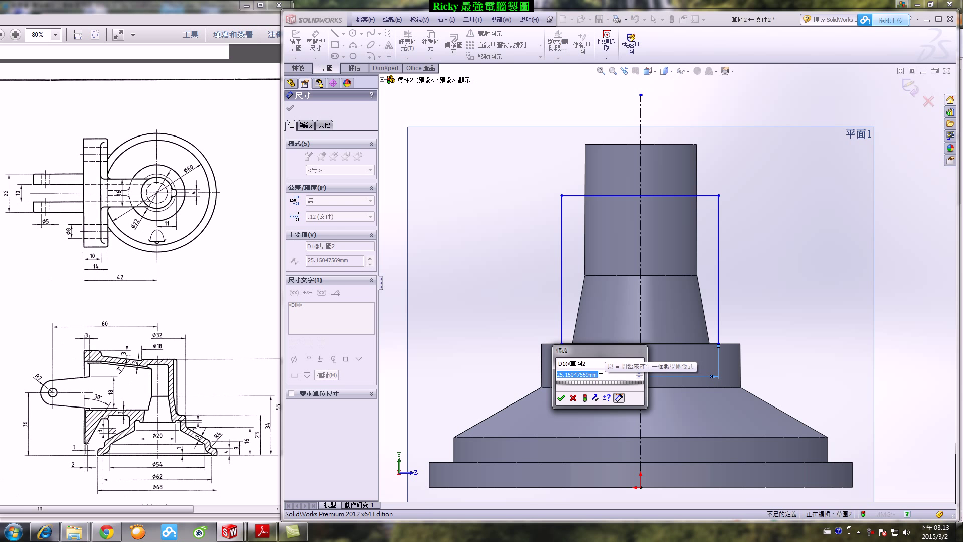
text(16)
key(Return)
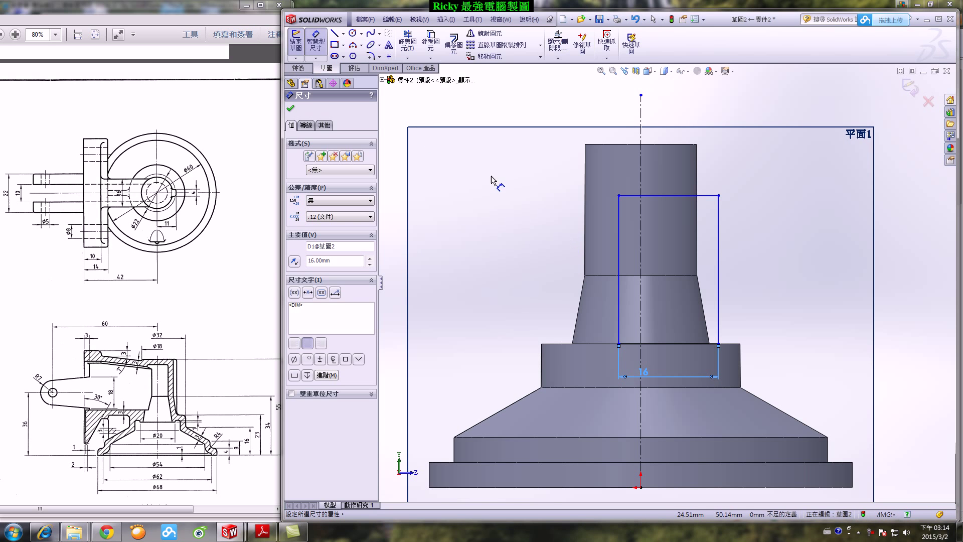
key(Escape)
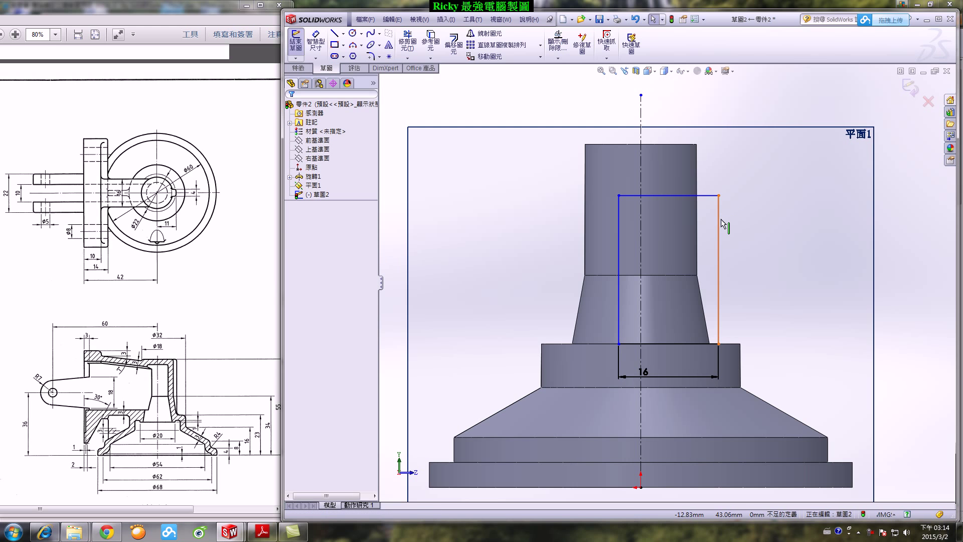
Make the rectangle's two vertical sides symmetric about the centerline.
click(723, 223)
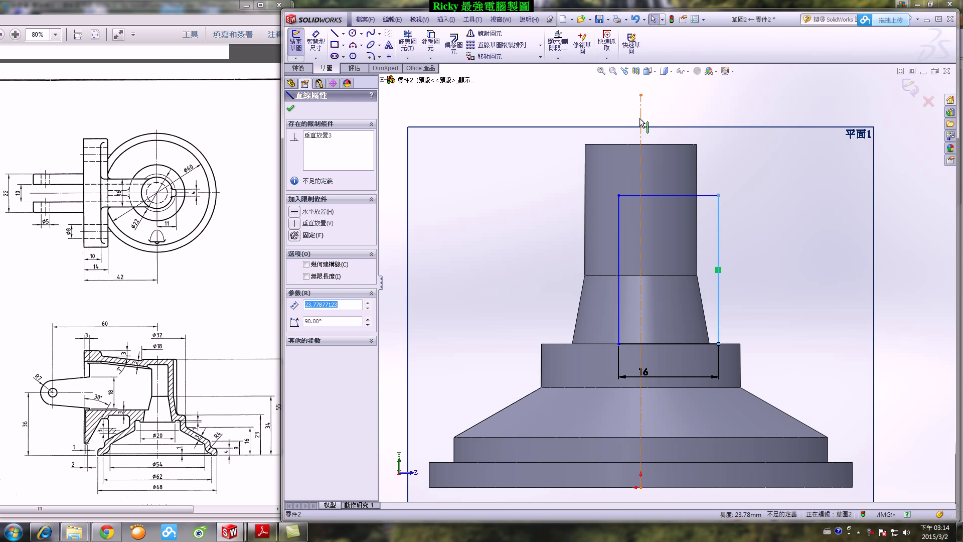
click(619, 251)
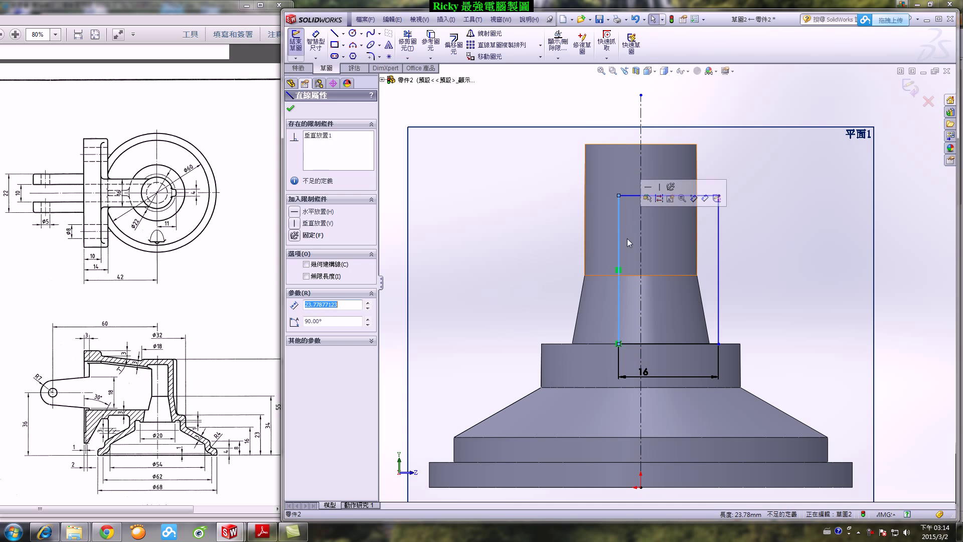
ctrl+click(642, 215)
ctrl+click(719, 236)
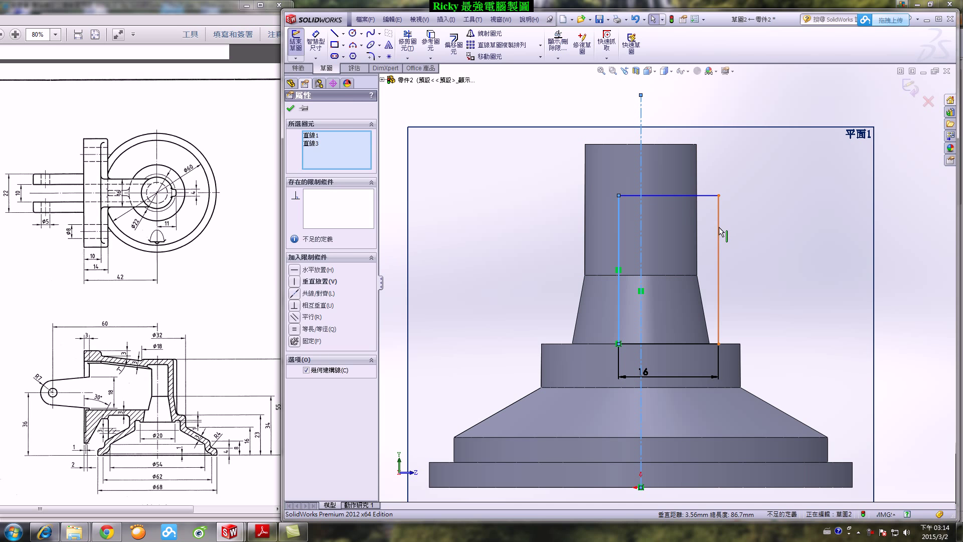
click(309, 329)
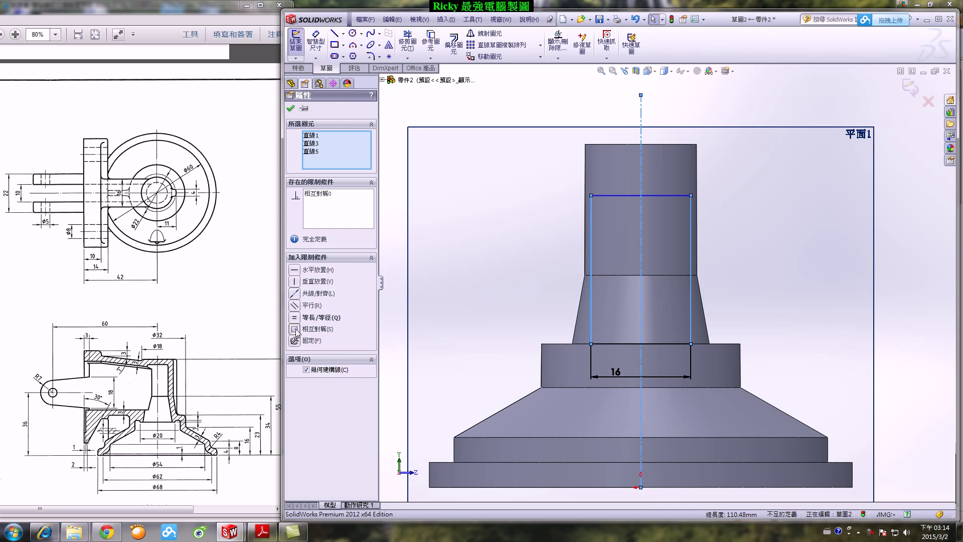
click(407, 109)
Replace the straight top edge with an upward three-point arc across the top corners.
click(353, 45)
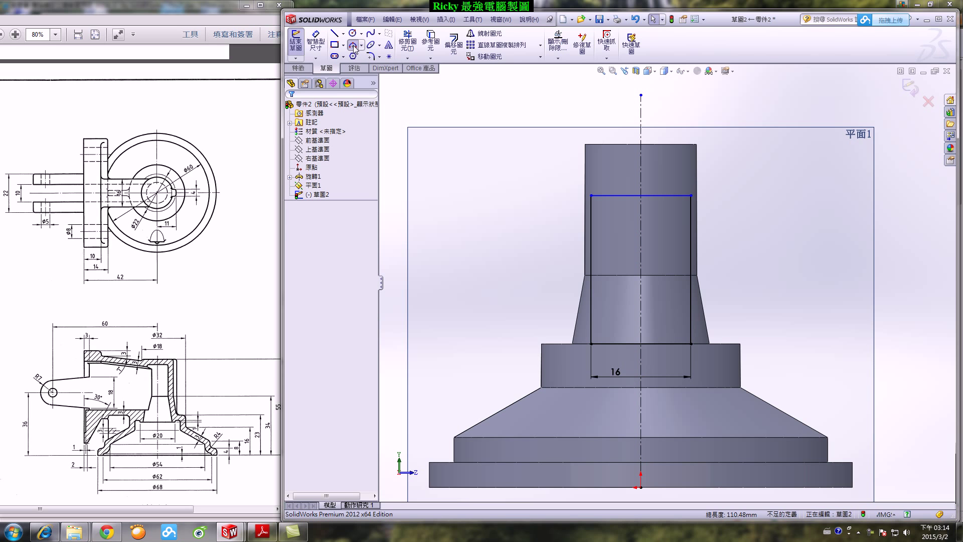
click(691, 195)
click(592, 196)
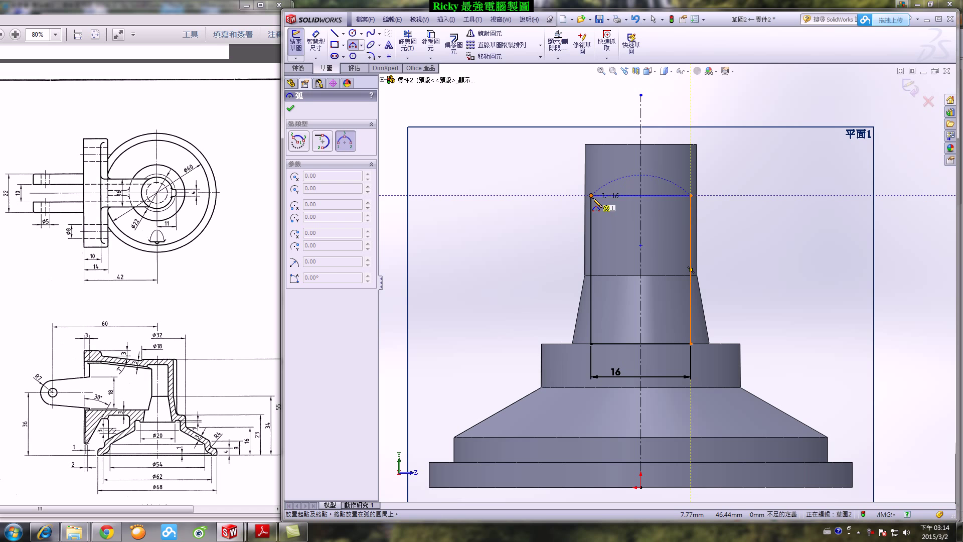
click(632, 192)
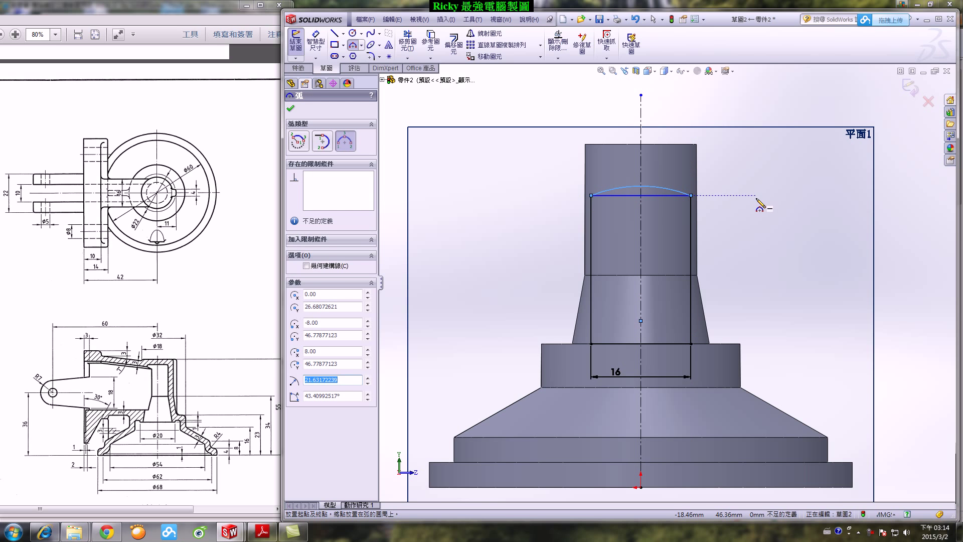
key(Escape)
click(652, 195)
key(Delete)
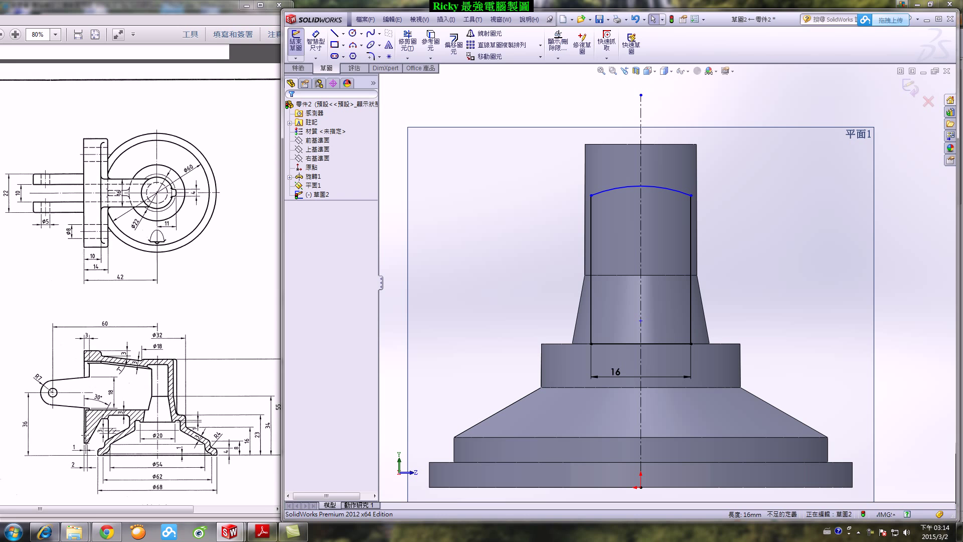
Maximize the pump base drawing PDF and scroll down to its title block.
click(171, 113)
scroll(171, 113, left, 3)
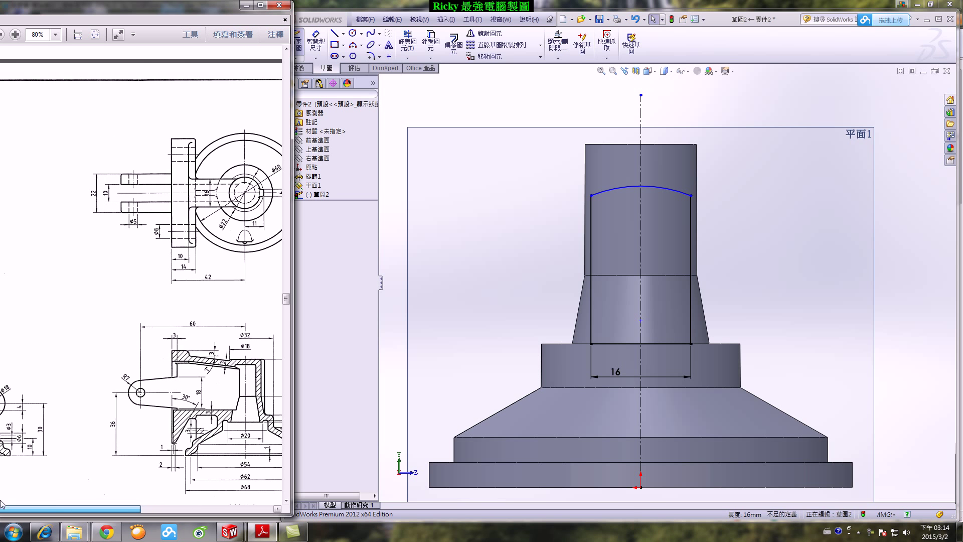
drag(133, 10, 281, 10)
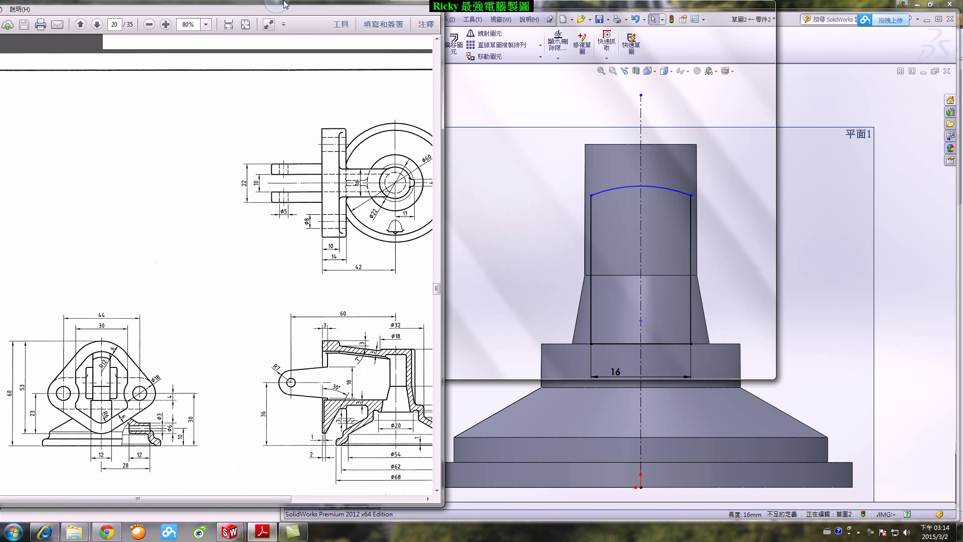
double_click(281, 5)
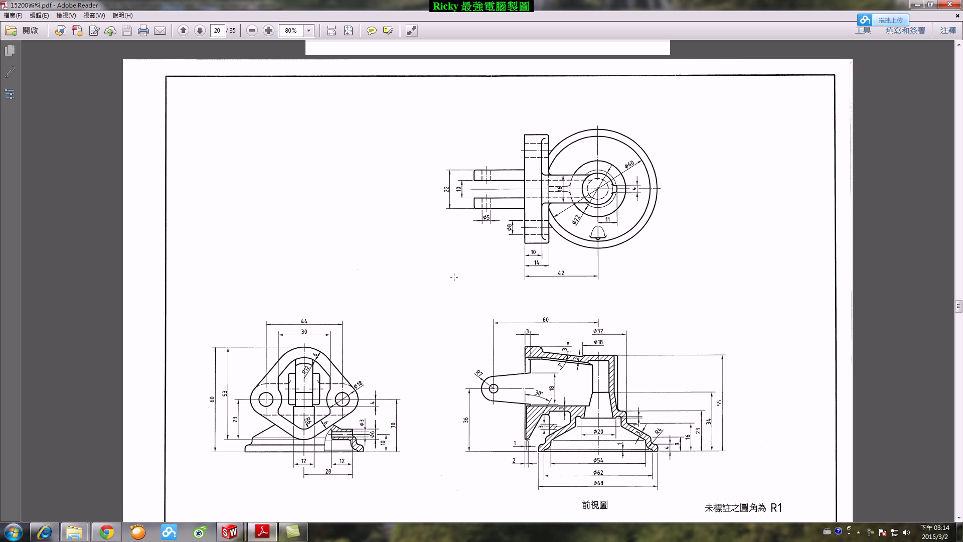
scroll(488, 281, down, 2)
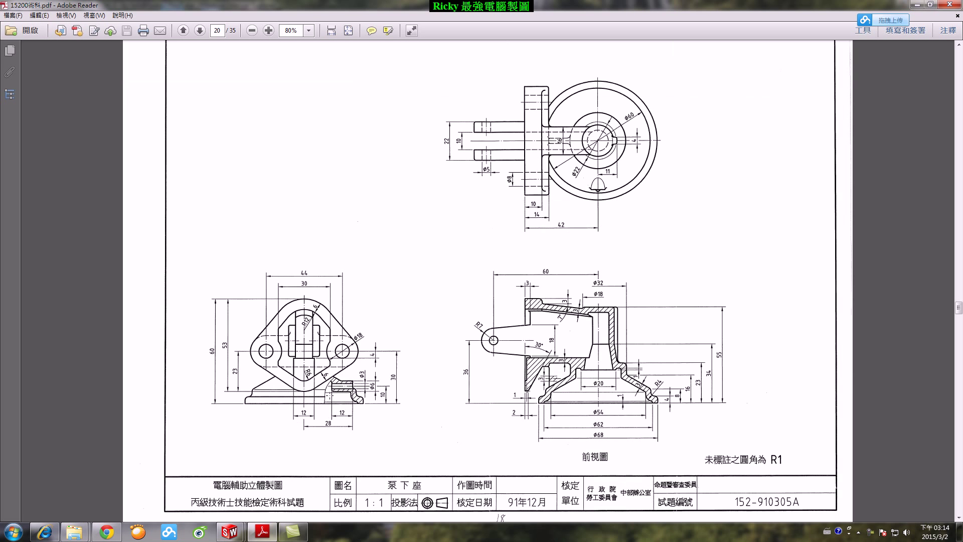
Restore the PDF to a narrow window beside SolidWorks and pen-mark the section and left views.
click(929, 4)
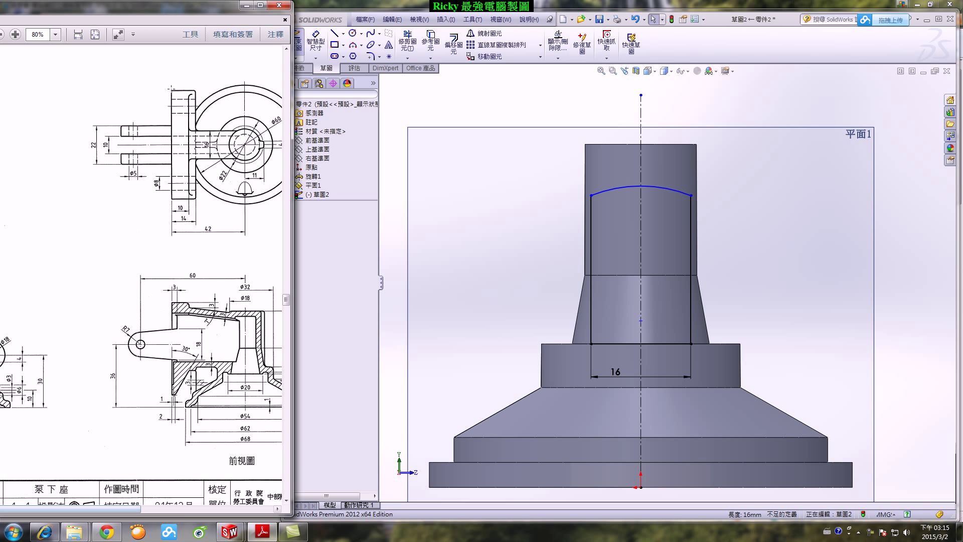
drag(159, 8, 296, 8)
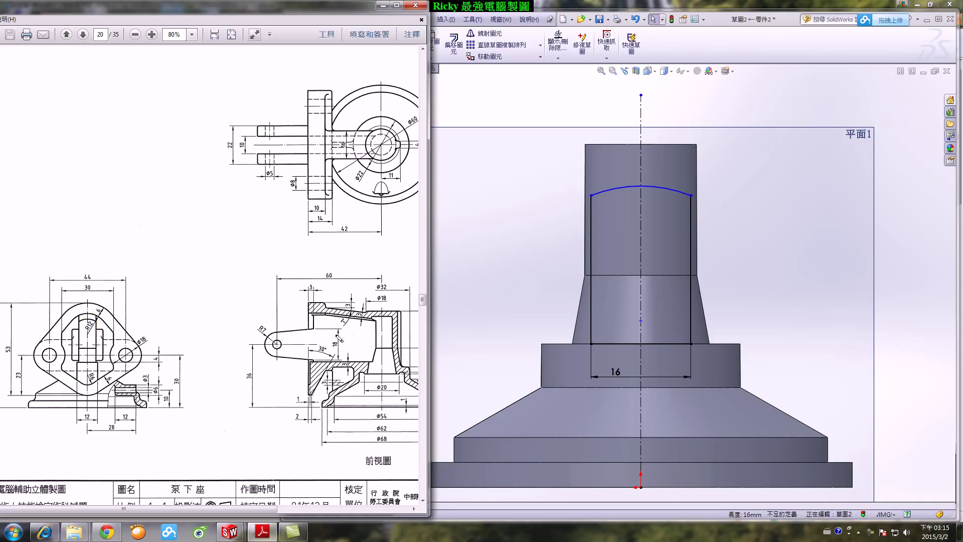
drag(325, 307, 133, 307)
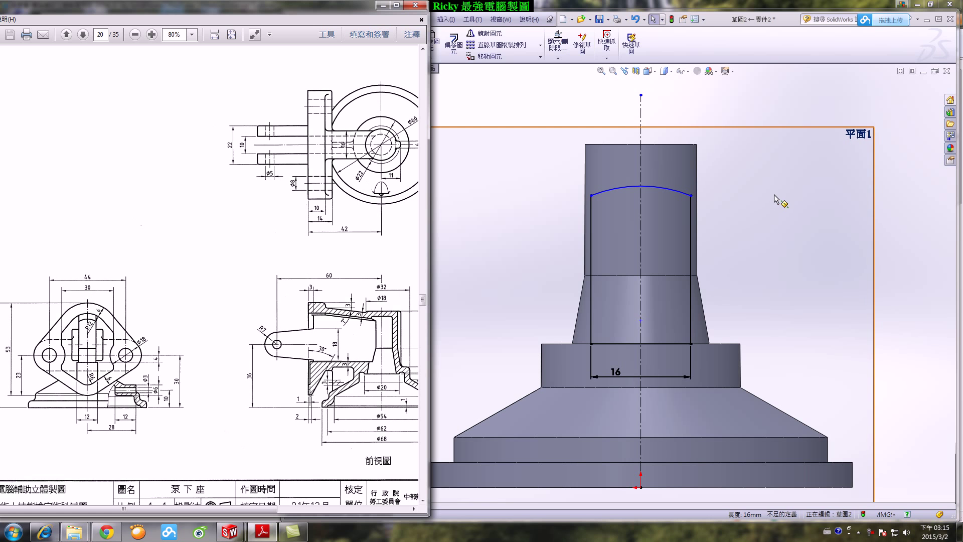
Dimension the sketch's top arc to radius R15.
click(593, 236)
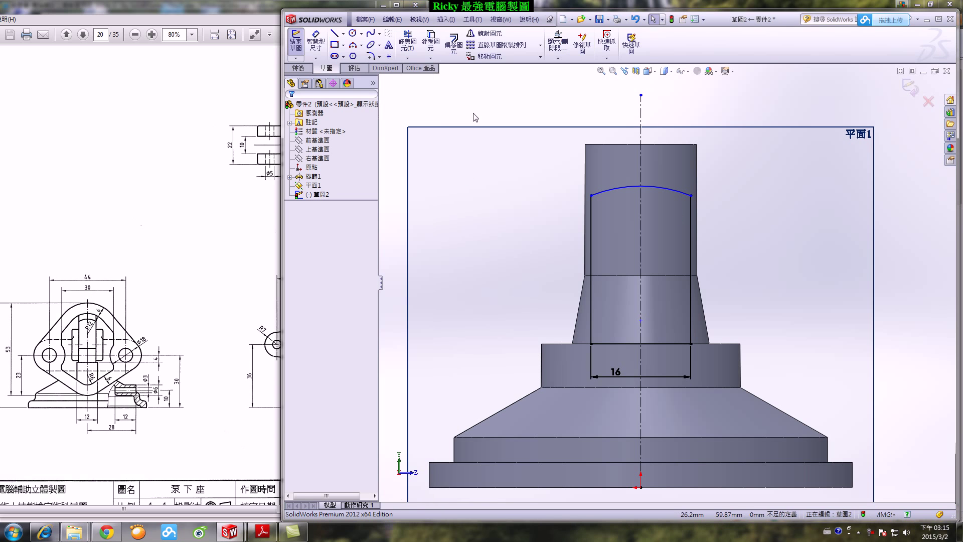
click(624, 189)
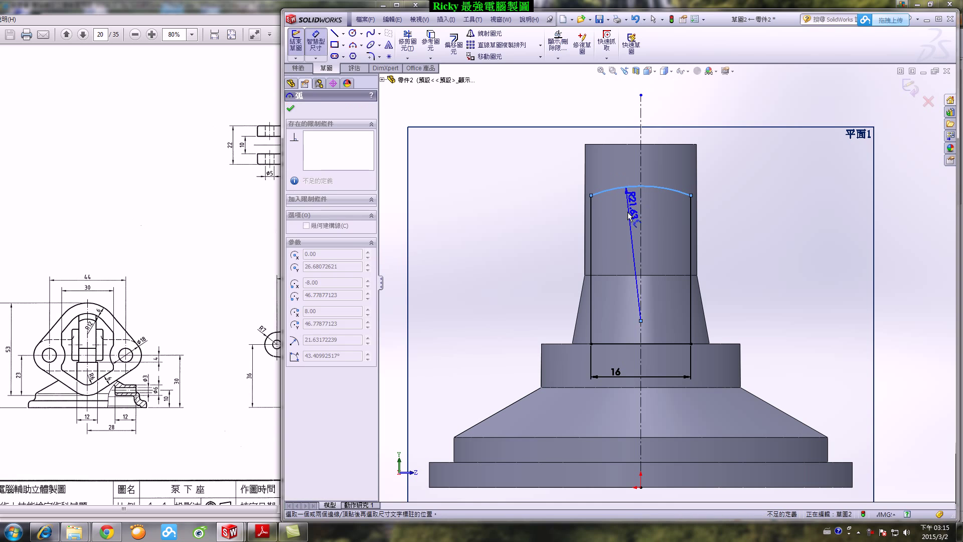
click(631, 210)
text(15)
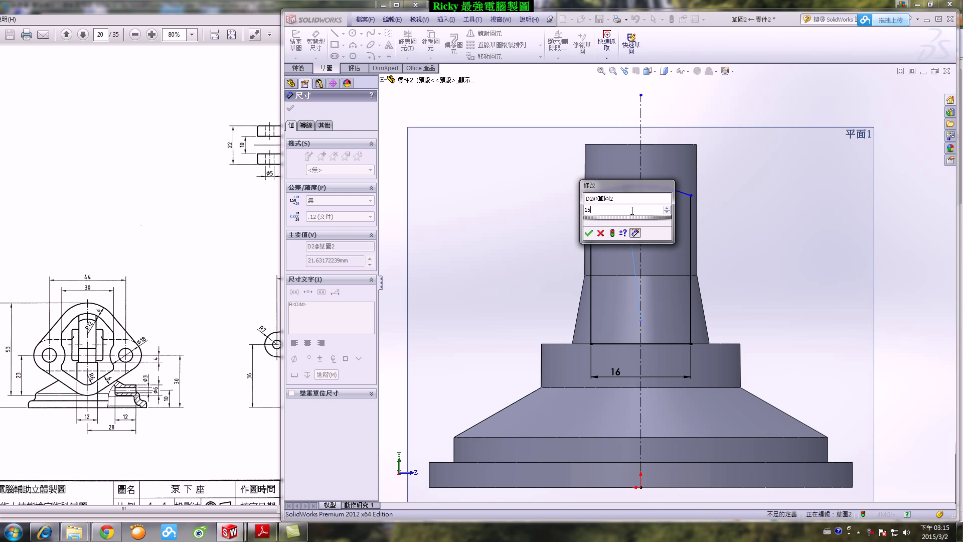
key(Return)
key(Escape)
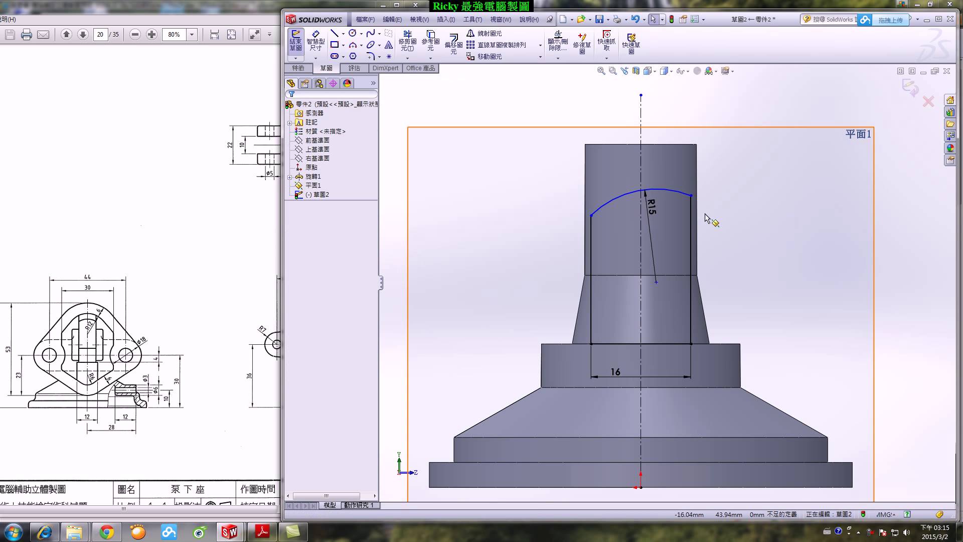
Make the two side lines equal and raise the R15 arc to the cylinder's top.
click(593, 236)
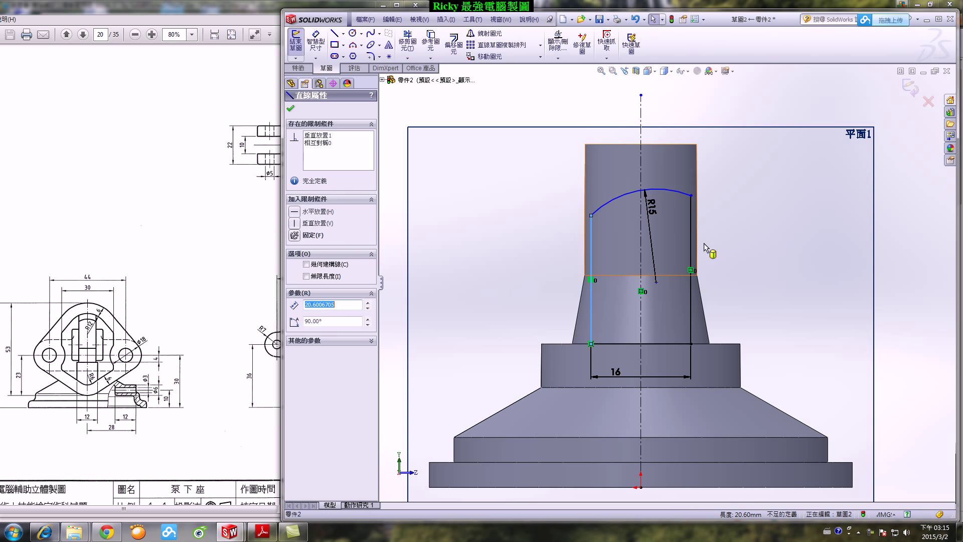
ctrl+click(691, 214)
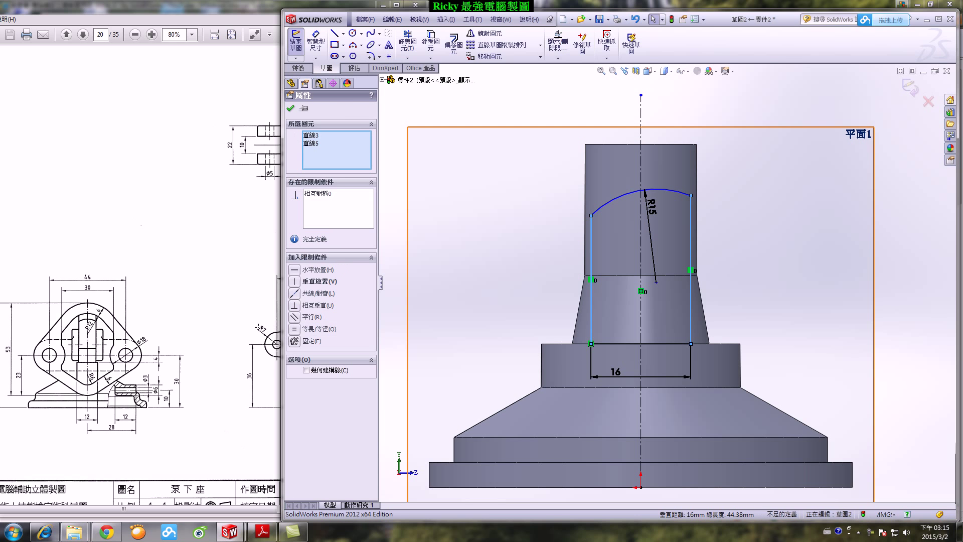
click(296, 329)
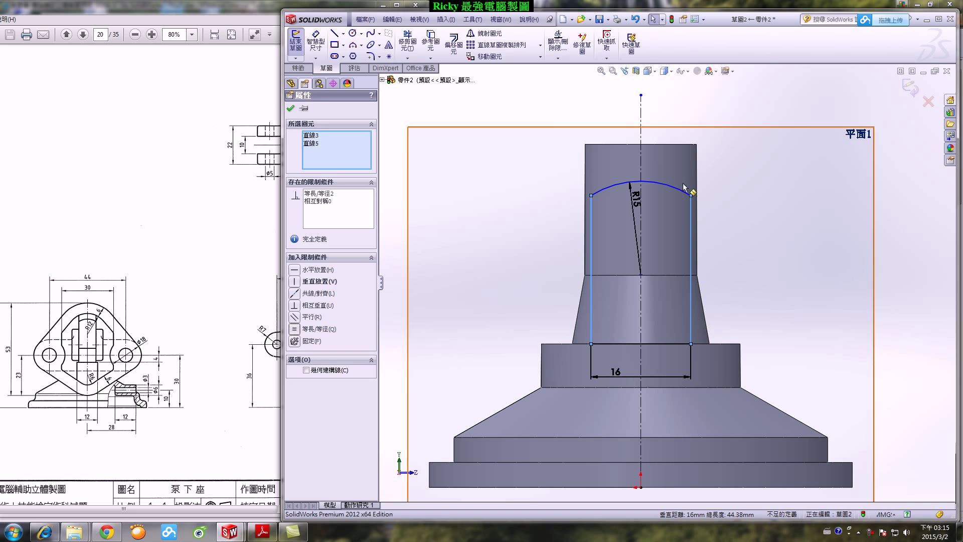
key(Escape)
drag(638, 193, 636, 166)
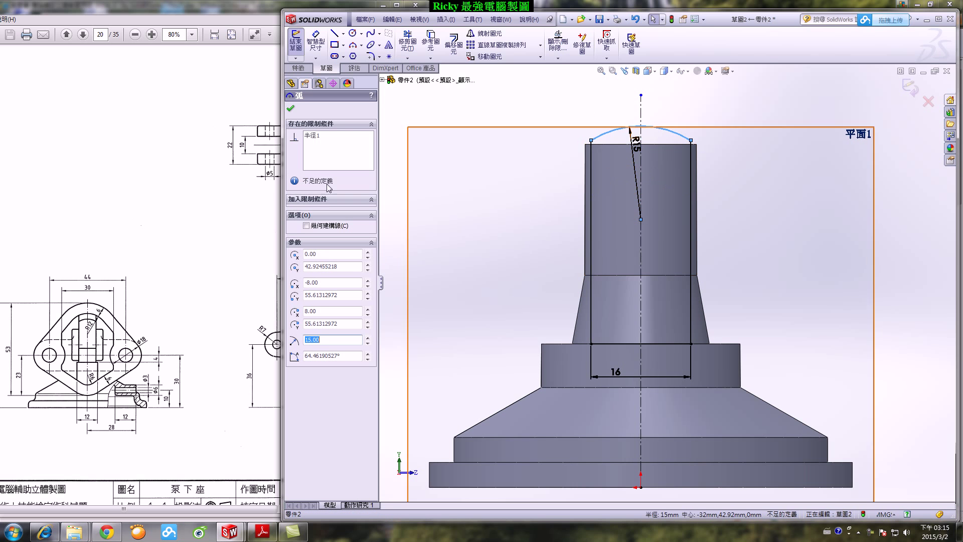
Check dimension 3 on the reference drawing PDF by circling it with the pen.
click(157, 305)
click(233, 365)
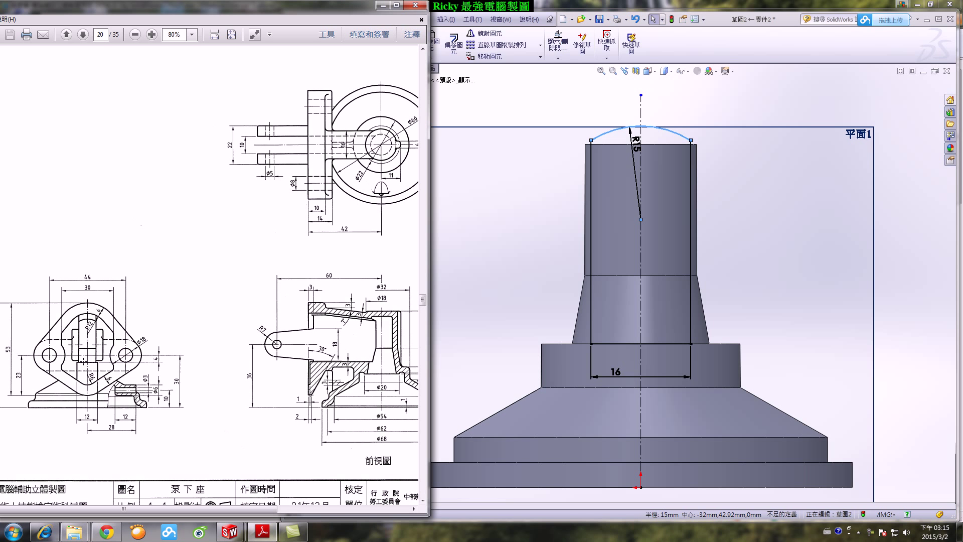
drag(189, 7, 232, 7)
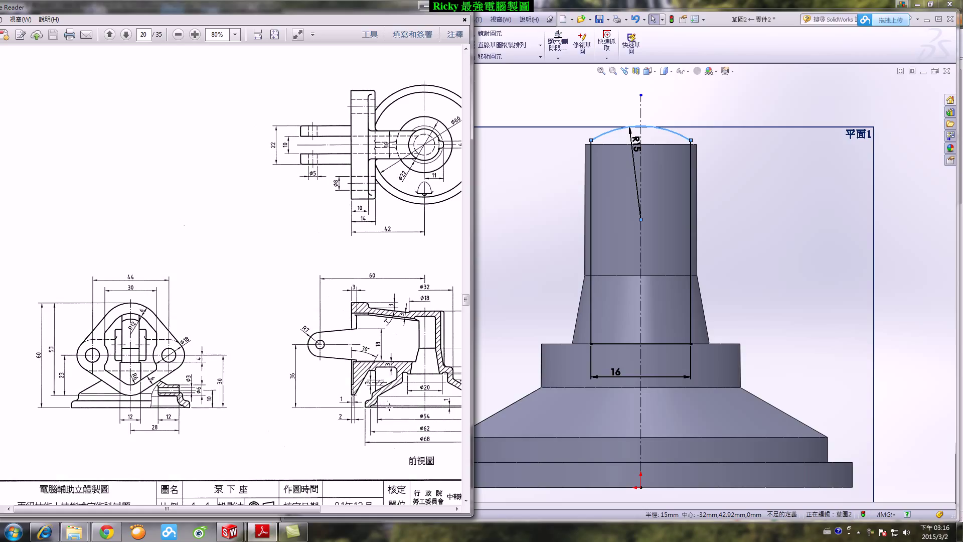
drag(394, 311, 402, 306)
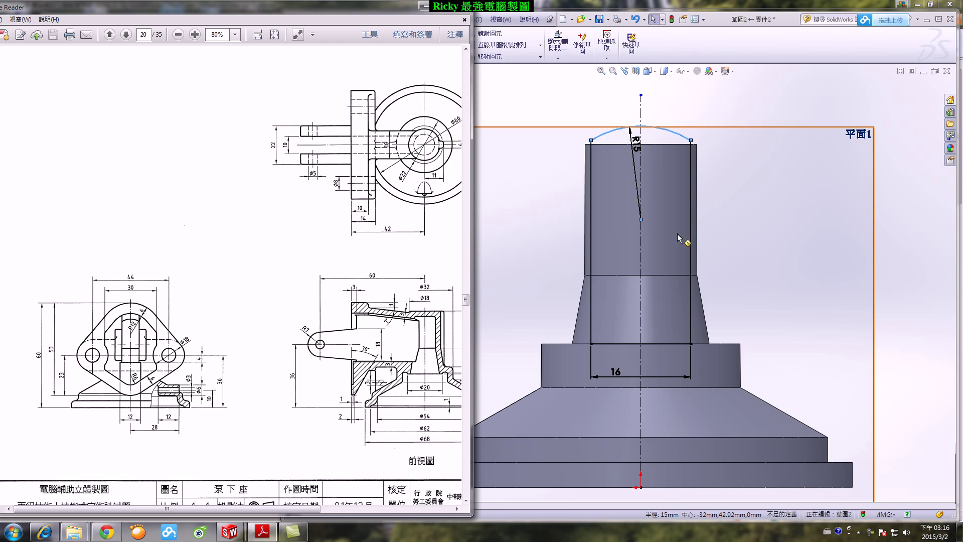
key(Escape)
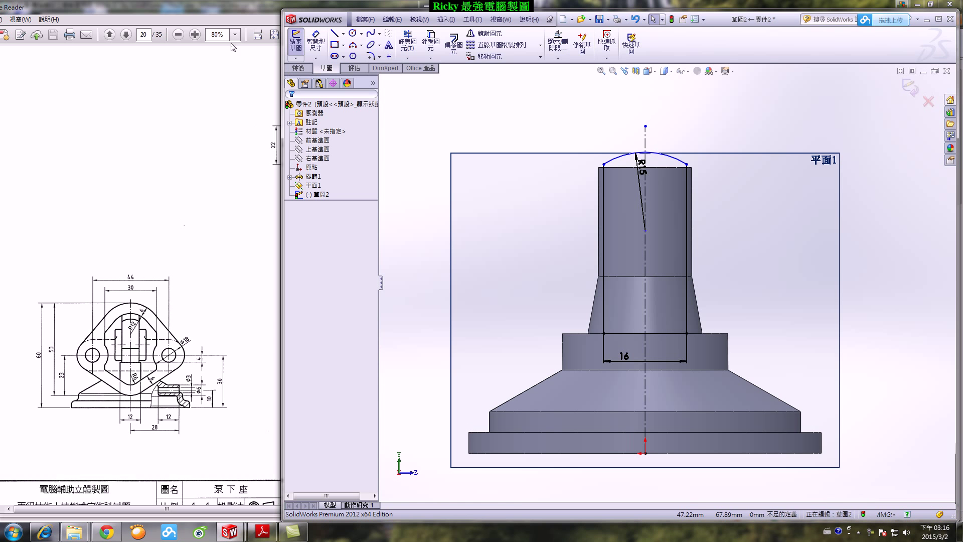
Add a vertical height dimension from the base bottom to the top of the R15 arc.
click(317, 43)
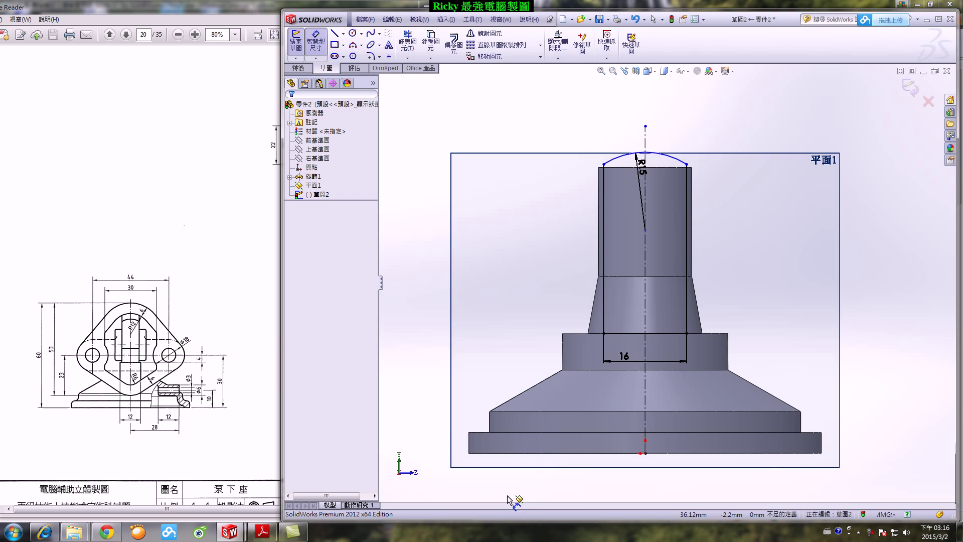
click(539, 454)
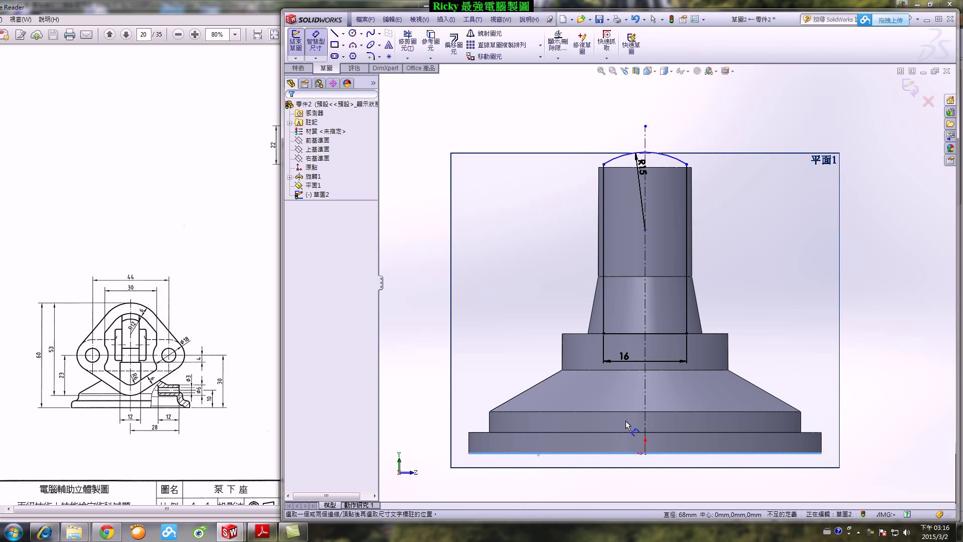
click(636, 159)
click(425, 271)
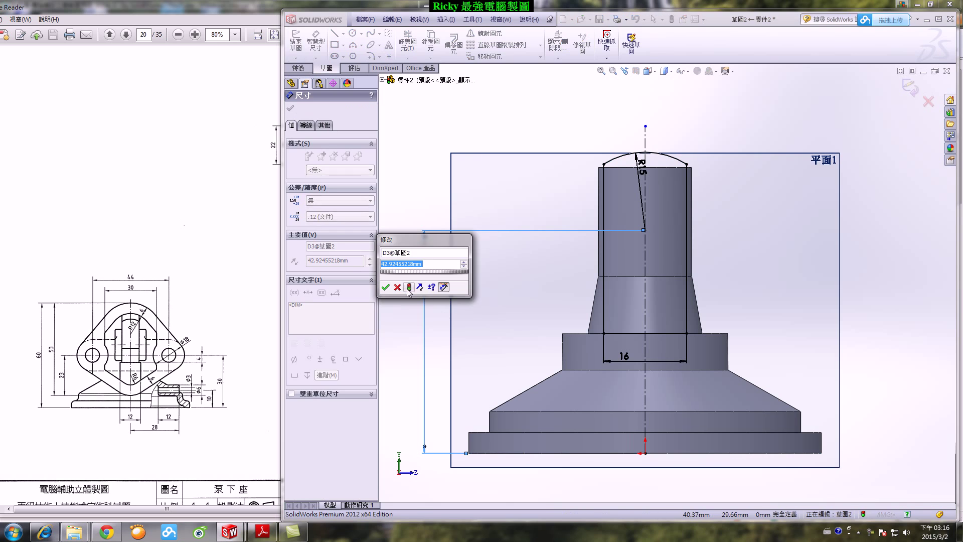
click(387, 286)
click(306, 126)
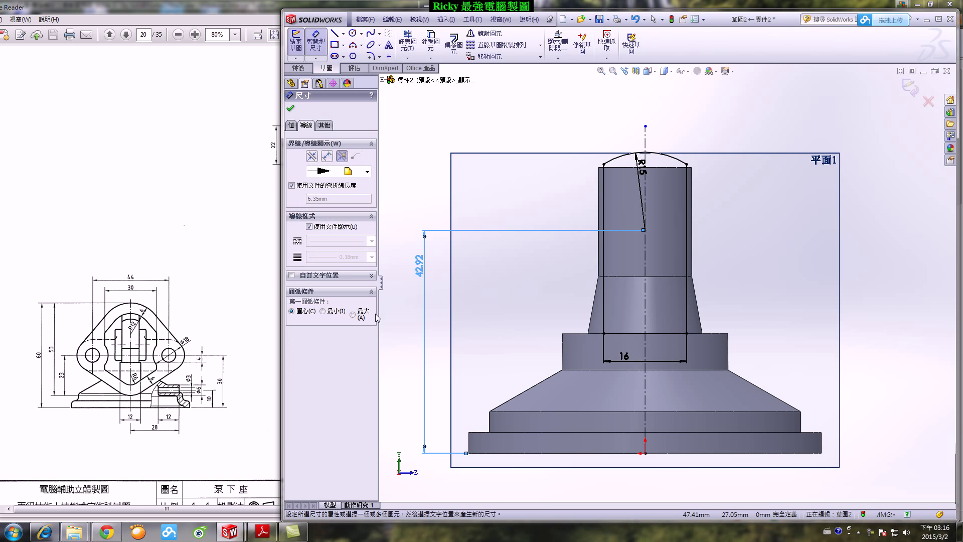
click(353, 314)
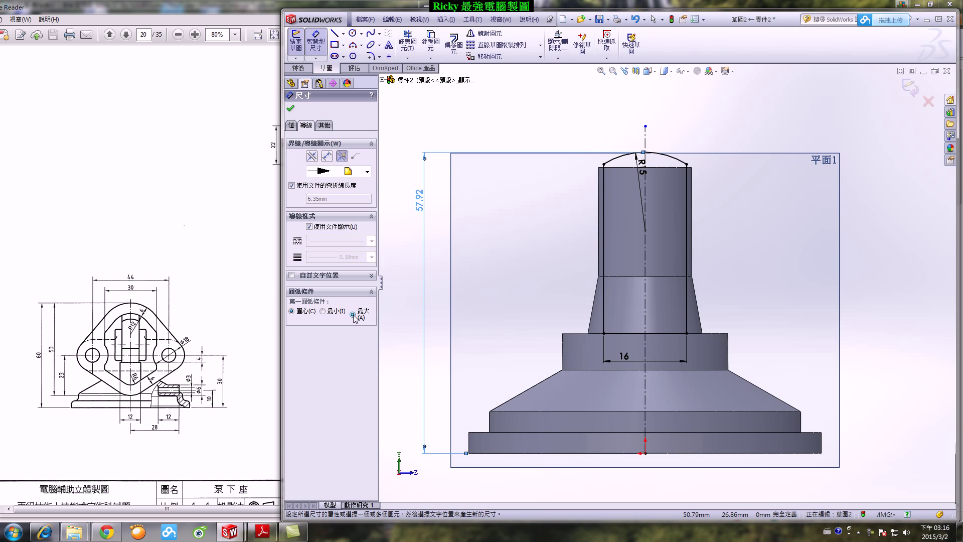
double_click(421, 204)
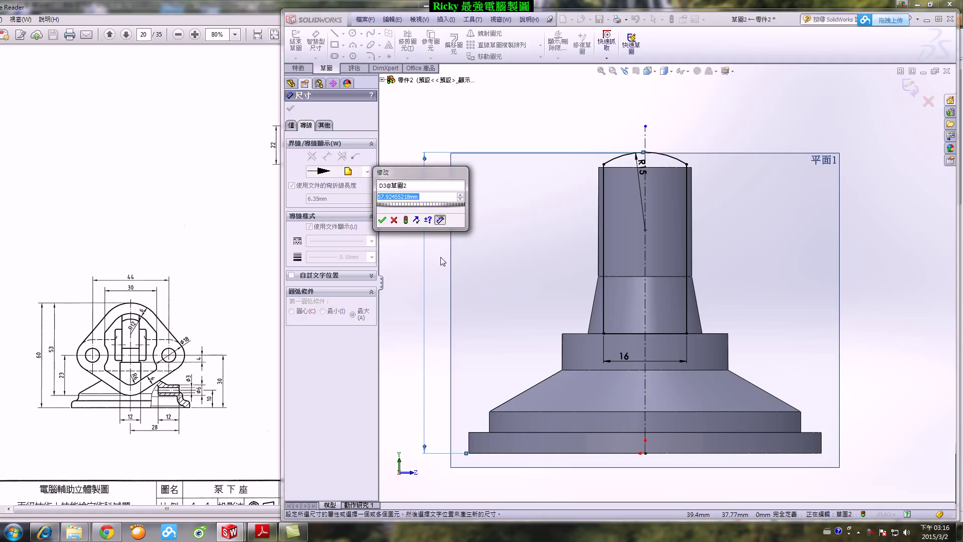
key(Return)
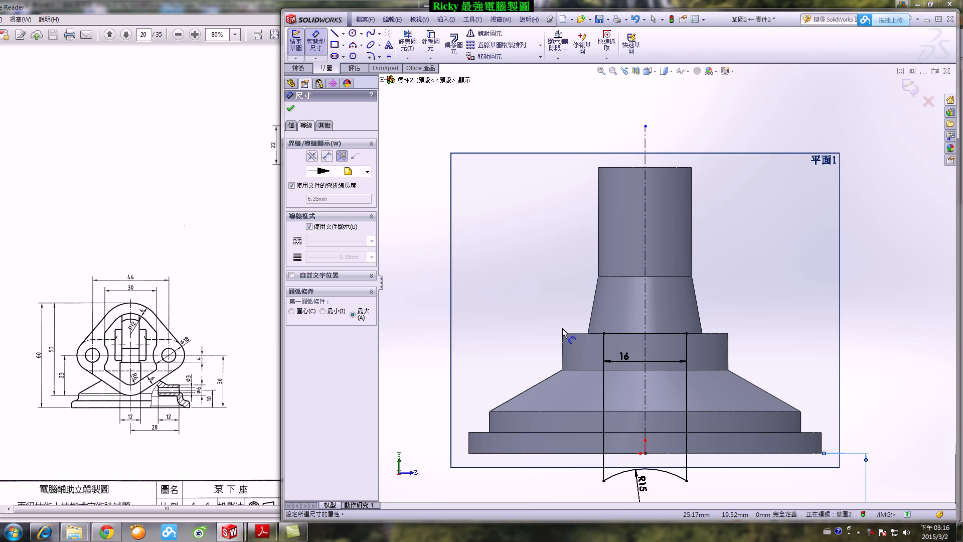
Change the height dimension to 57 mm, entered as 60-3, after undoing a 60 value.
scroll(562, 328, up, 3)
click(744, 432)
text(60-3)
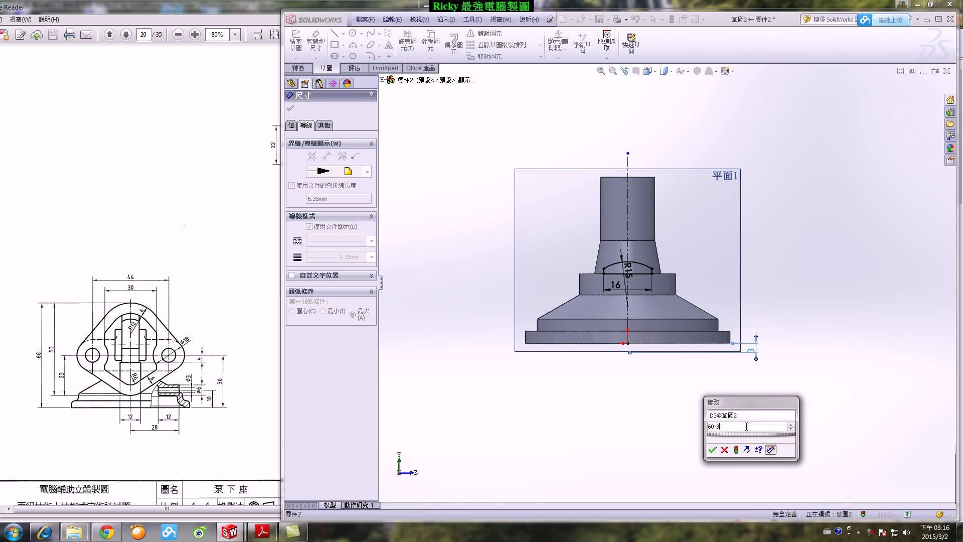
key(Return)
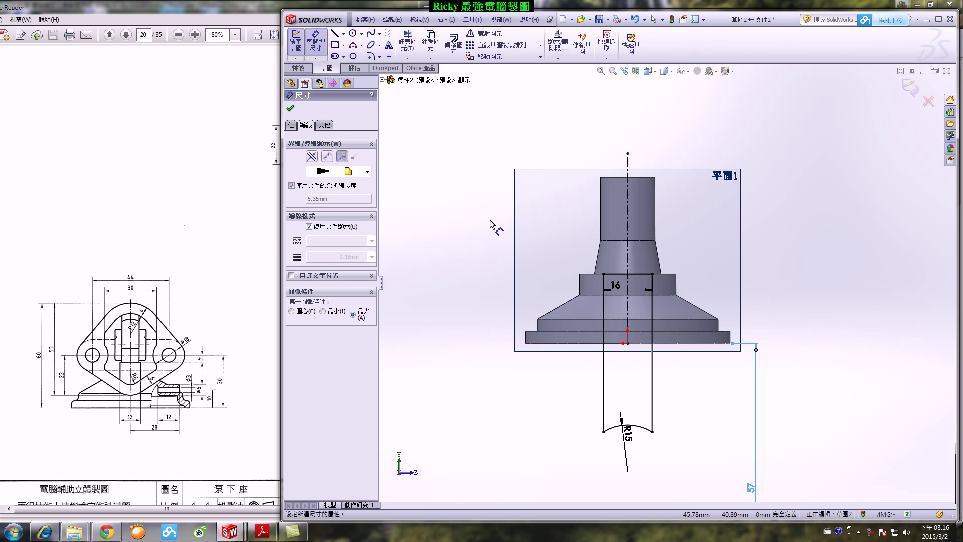
click(636, 20)
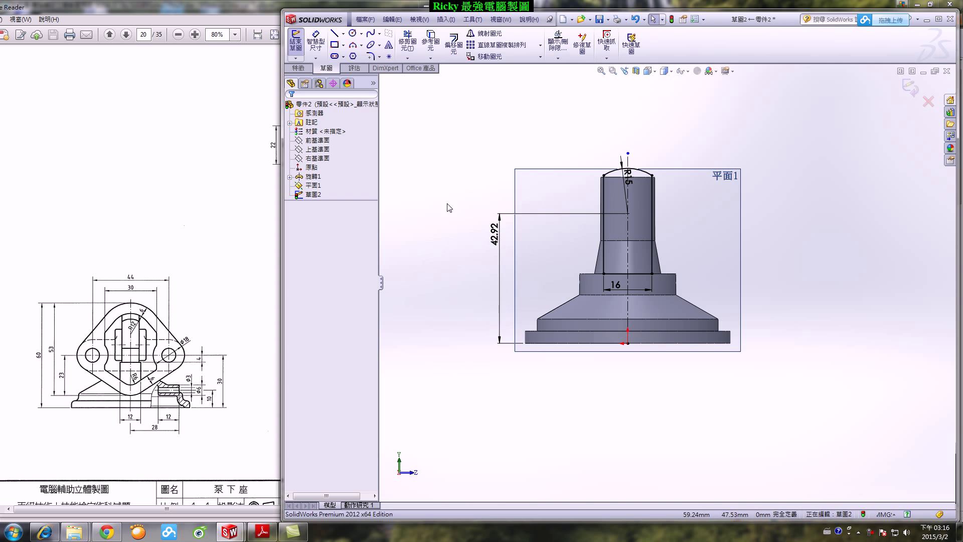
double_click(497, 232)
text(60-3)
key(Return)
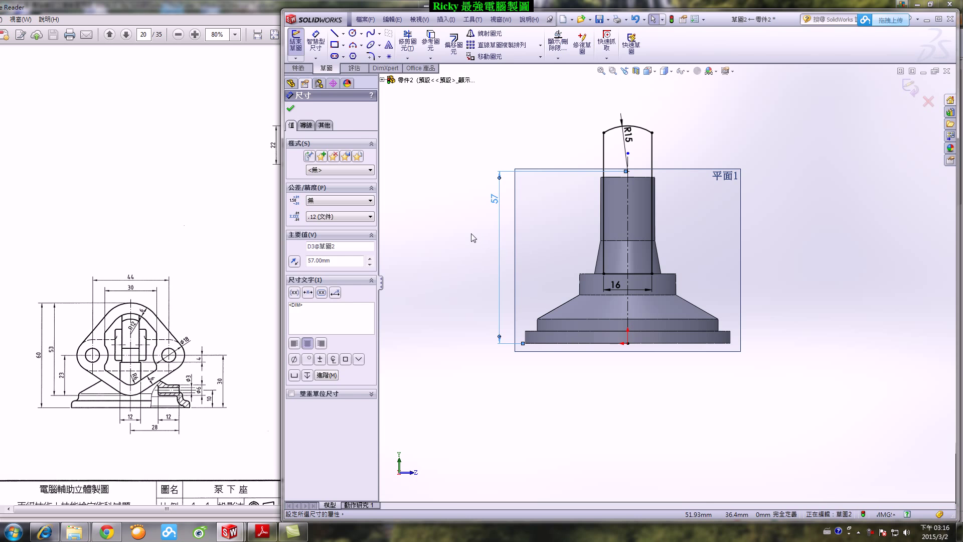
key(Escape)
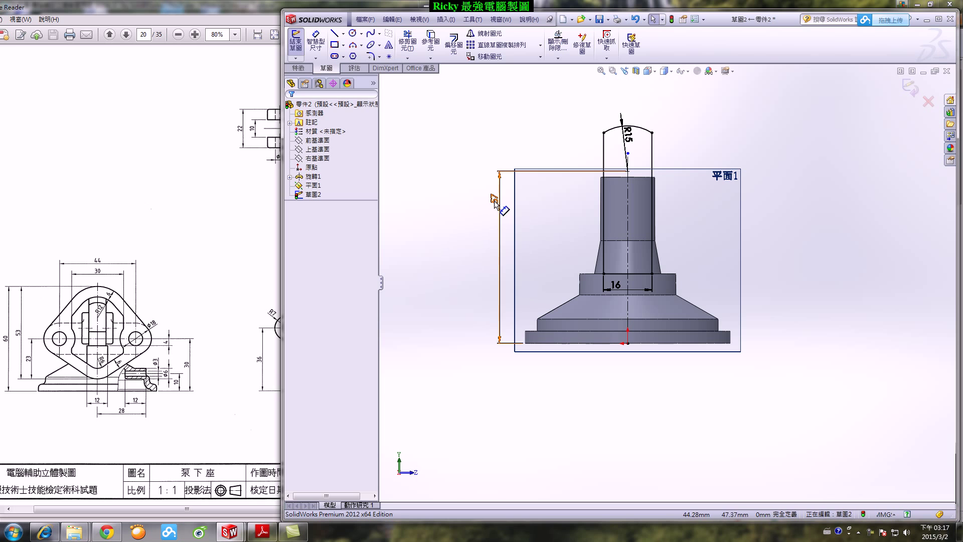
Switch the 57 dimension to measure to the arc's top and reconfirm 57 mm.
click(494, 200)
click(306, 125)
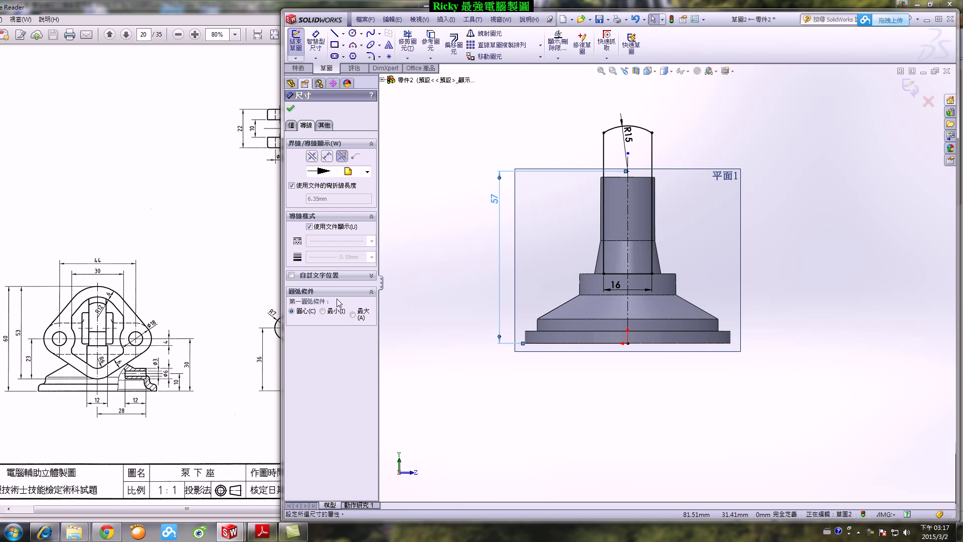
click(352, 314)
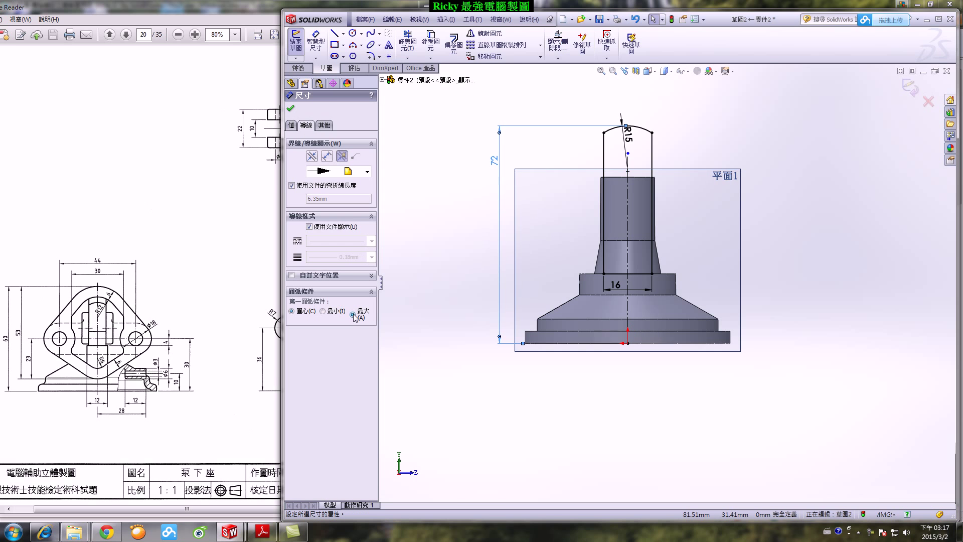
double_click(494, 161)
text(57)
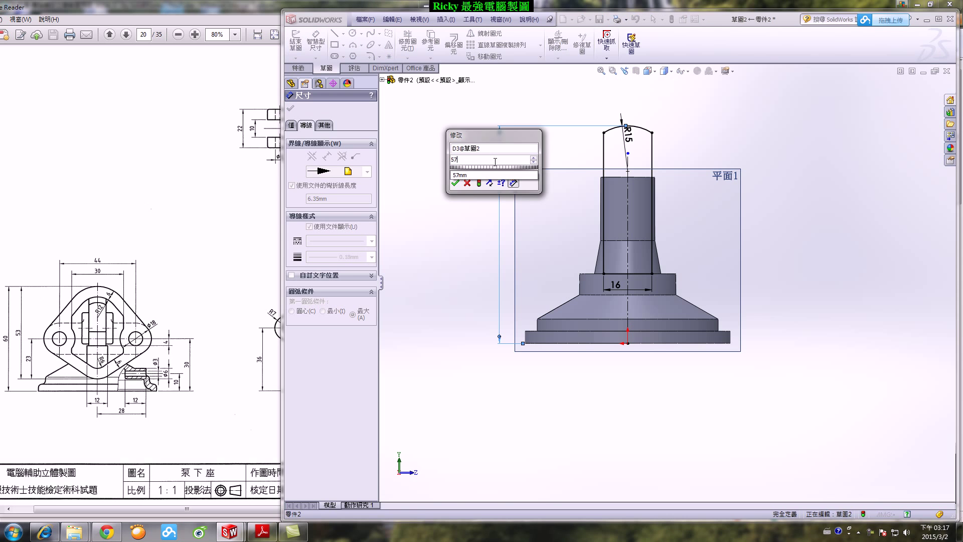
key(Return)
key(Escape)
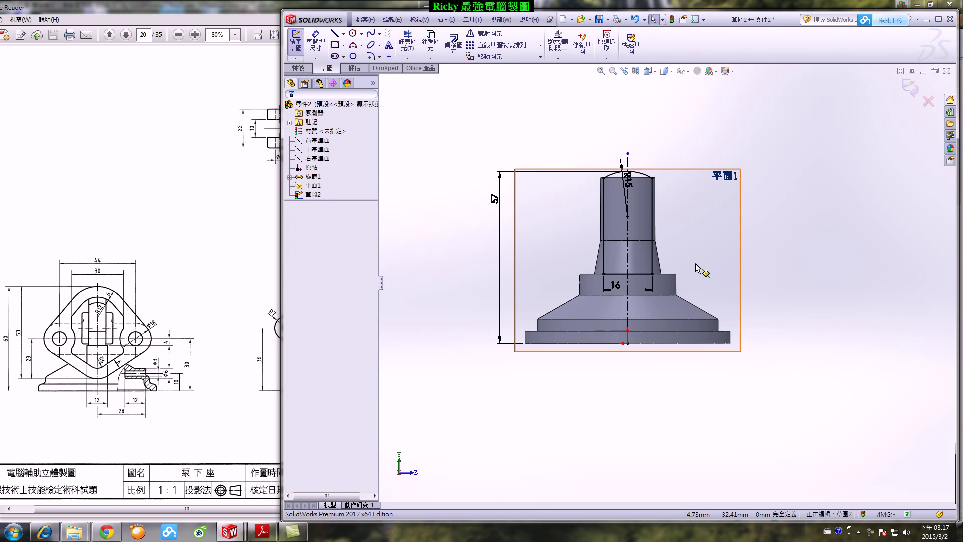
Exit 草圖2 and orbit to a 3D view beside the revolved base.
click(674, 216)
scroll(672, 221, down, 2)
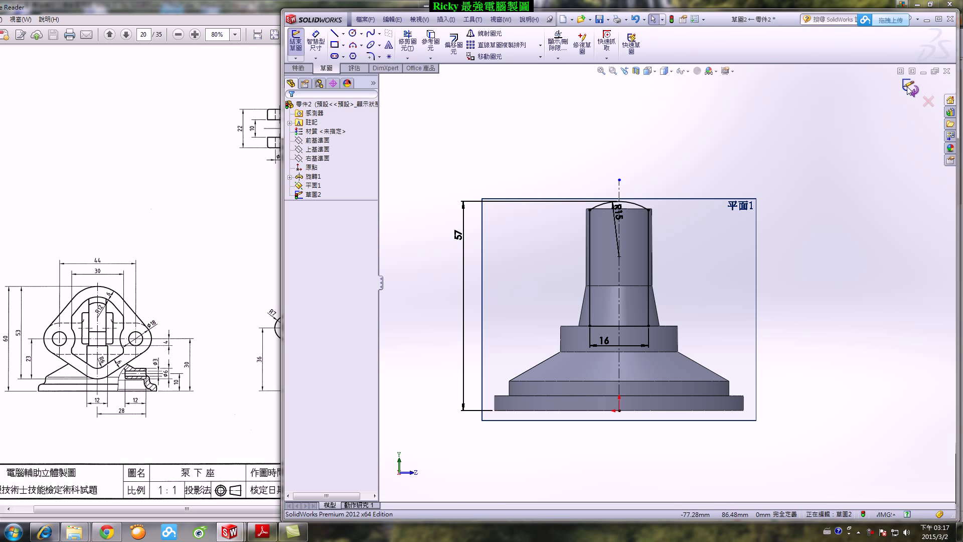
click(909, 89)
mouse_move(802, 209)
middle_down()
mouse_move(727, 211)
mouse_move(727, 200)
mouse_move(843, 241)
middle_up()
scroll(454, 125, down, 2)
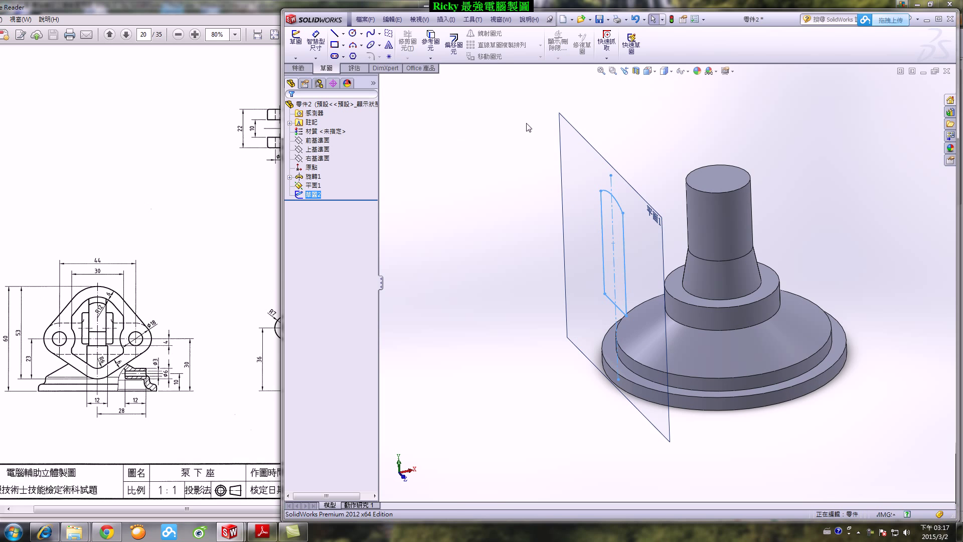
Extrude 草圖2 Up To Surface at the Right Plane as a separate body (填料-伸長1).
click(298, 68)
click(301, 47)
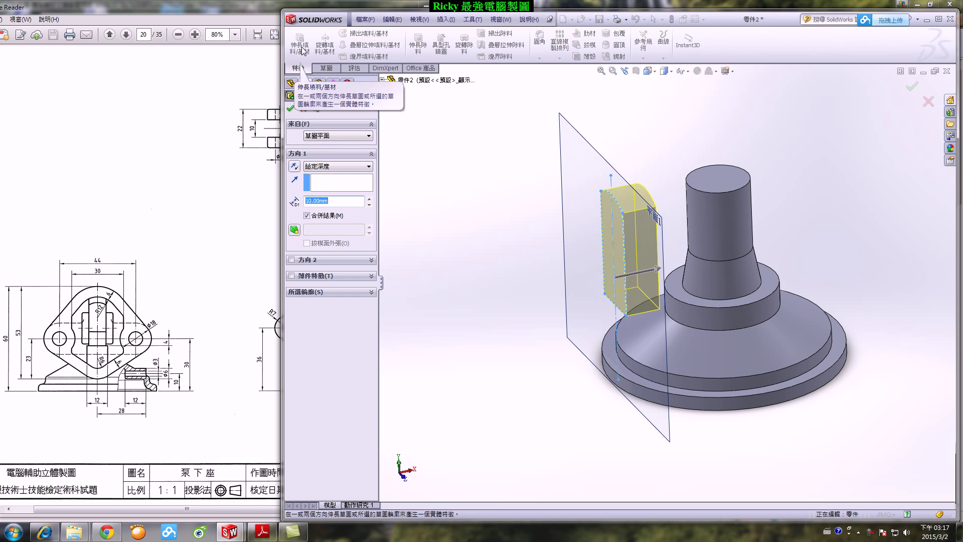
click(382, 80)
click(349, 166)
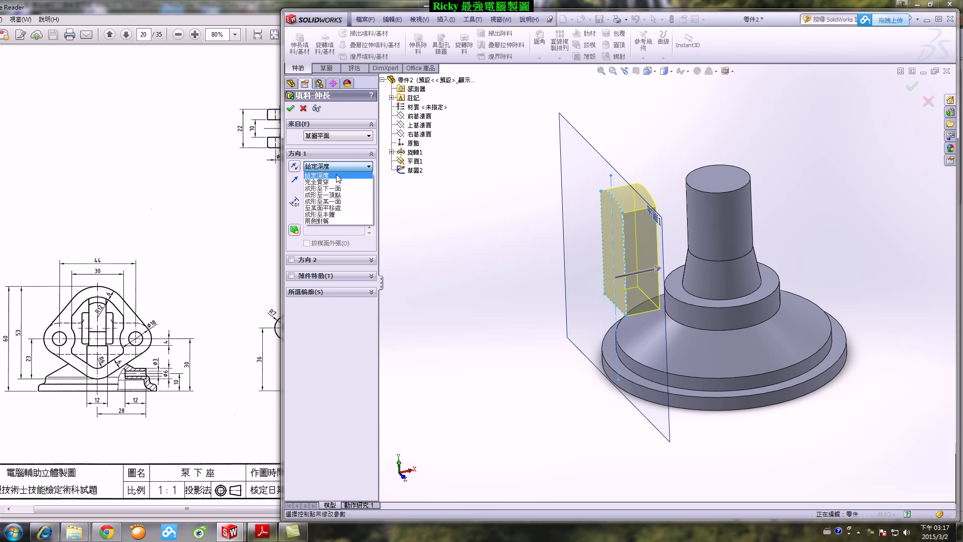
click(341, 201)
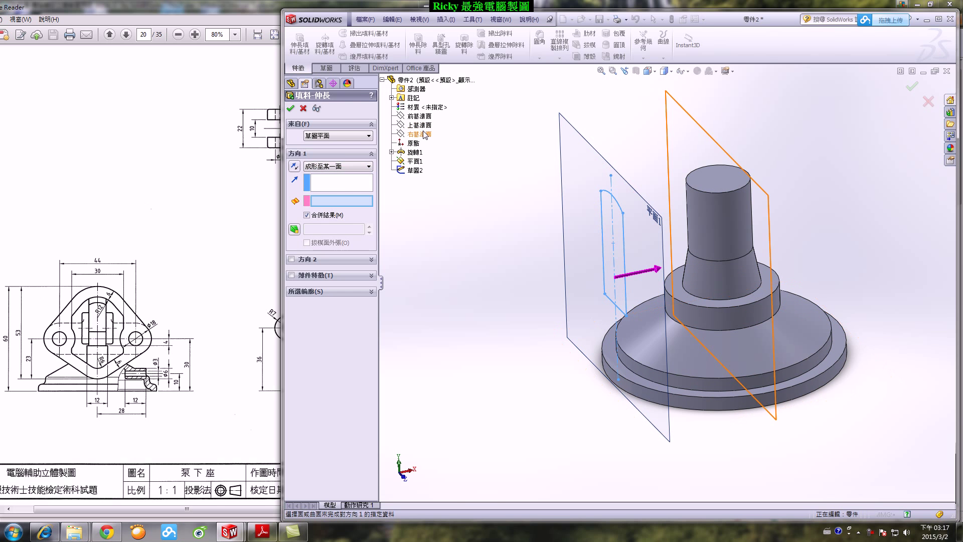
click(424, 135)
middle_drag(572, 236, 622, 210)
scroll(655, 174, down, 2)
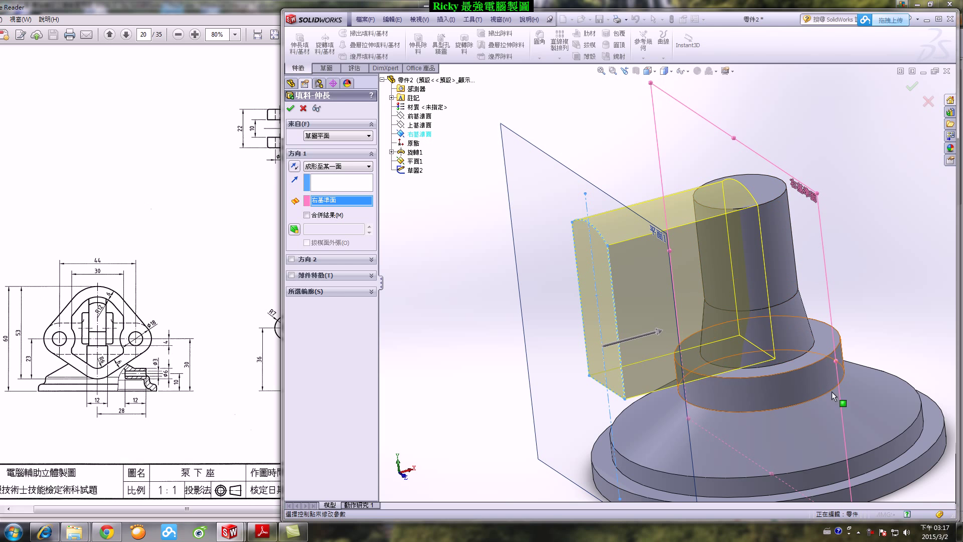
click(291, 109)
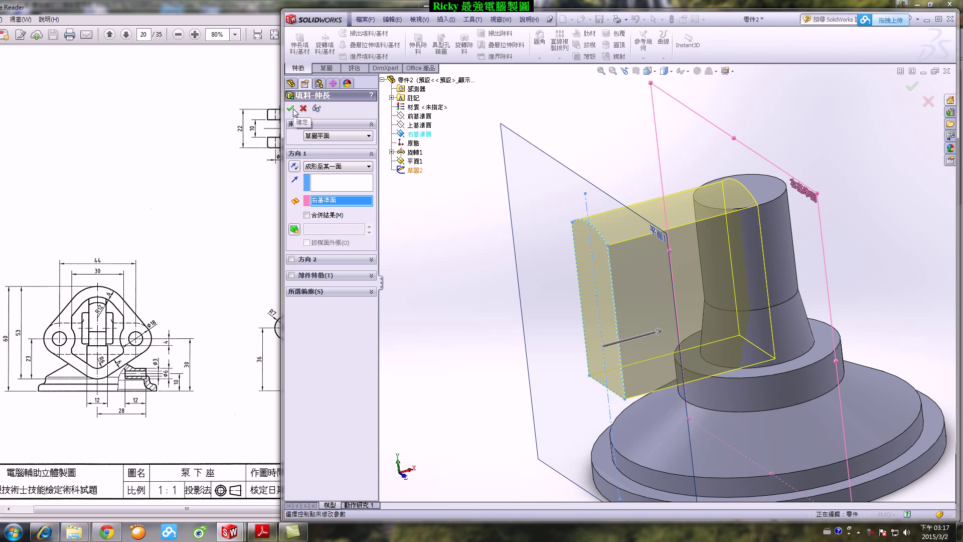
key(f)
click(480, 245)
middle_drag(481, 244, 832, 234)
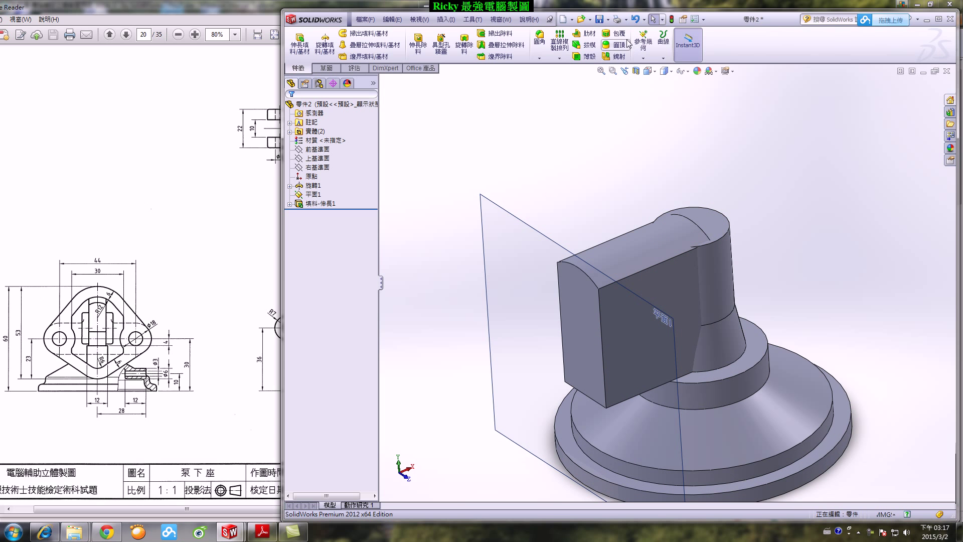
Start the Draft tool and view the reference drawing at 100% zoom.
click(587, 45)
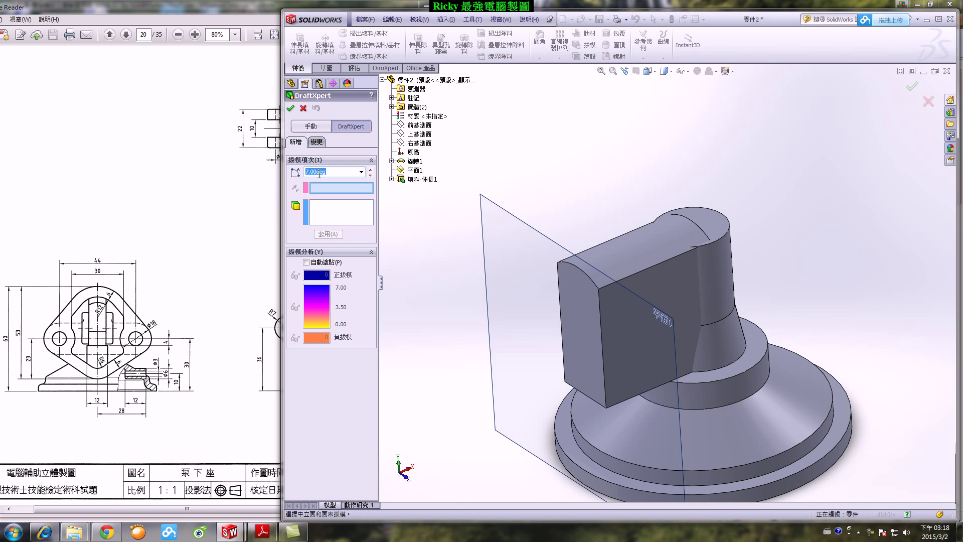
click(213, 259)
scroll(301, 281, down, 1)
scroll(376, 301, up, 1)
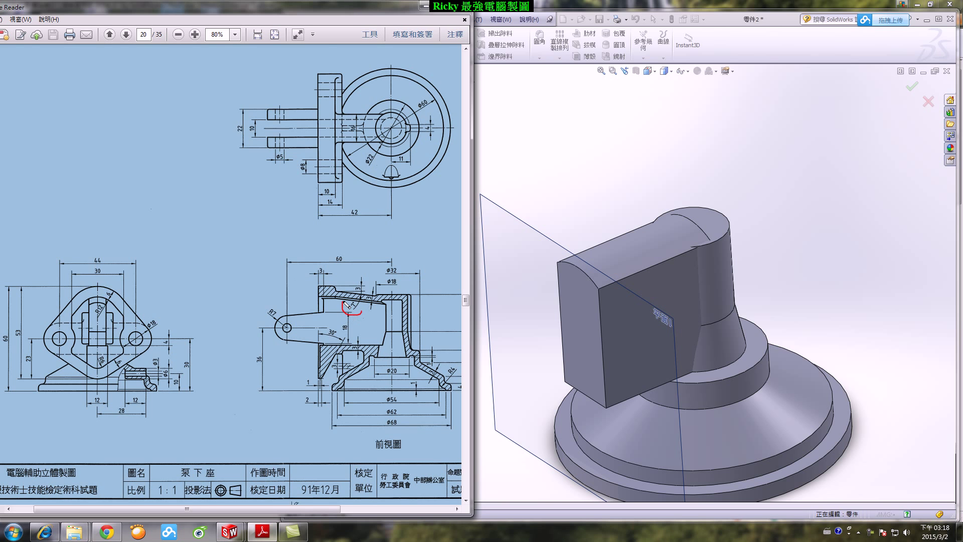
click(235, 34)
click(257, 95)
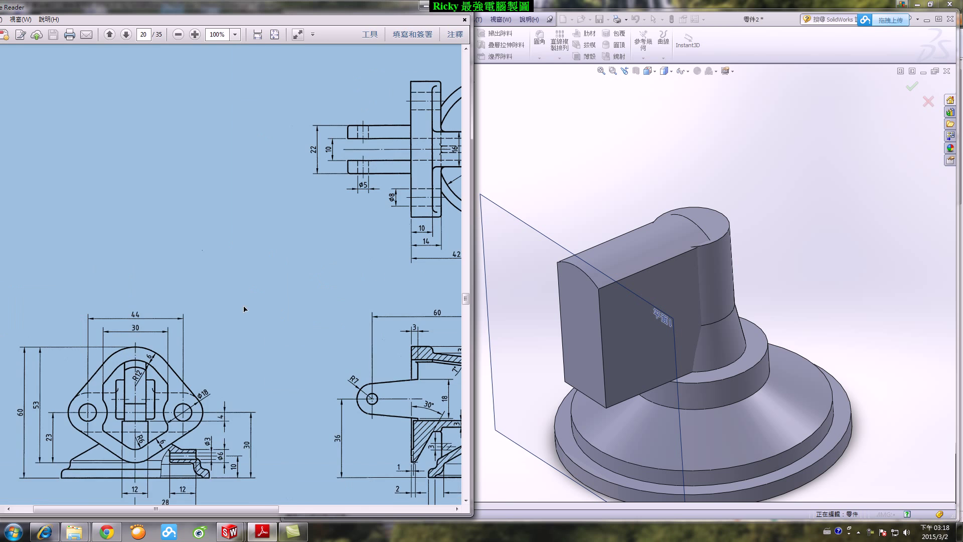
scroll(264, 296, down, 2)
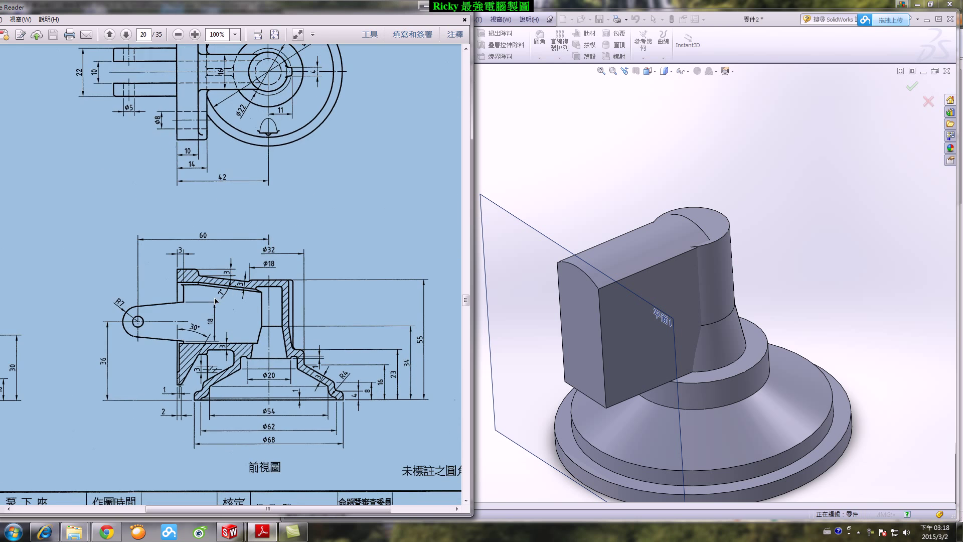
click(225, 298)
Draft the block's top face 7°, front face as neutral plane, direction reversed.
click(594, 171)
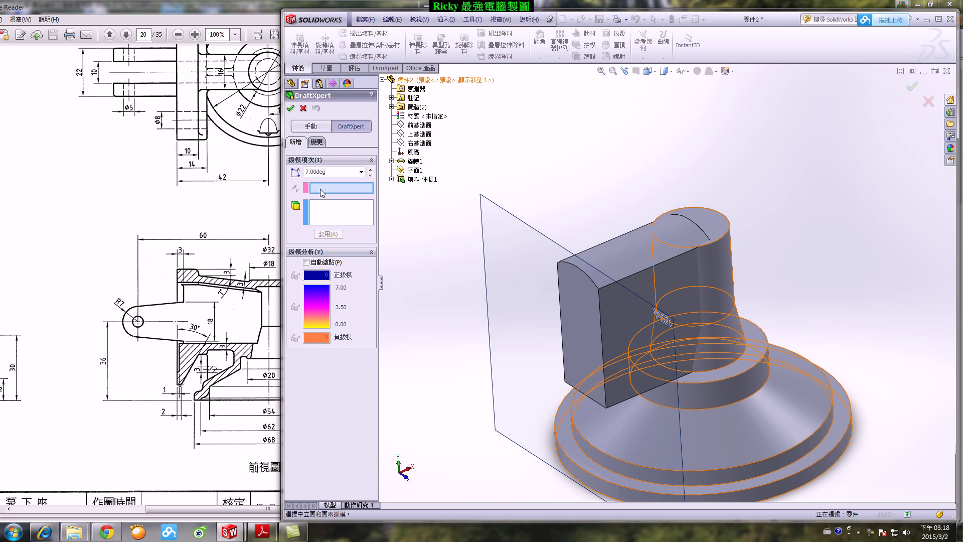
click(577, 302)
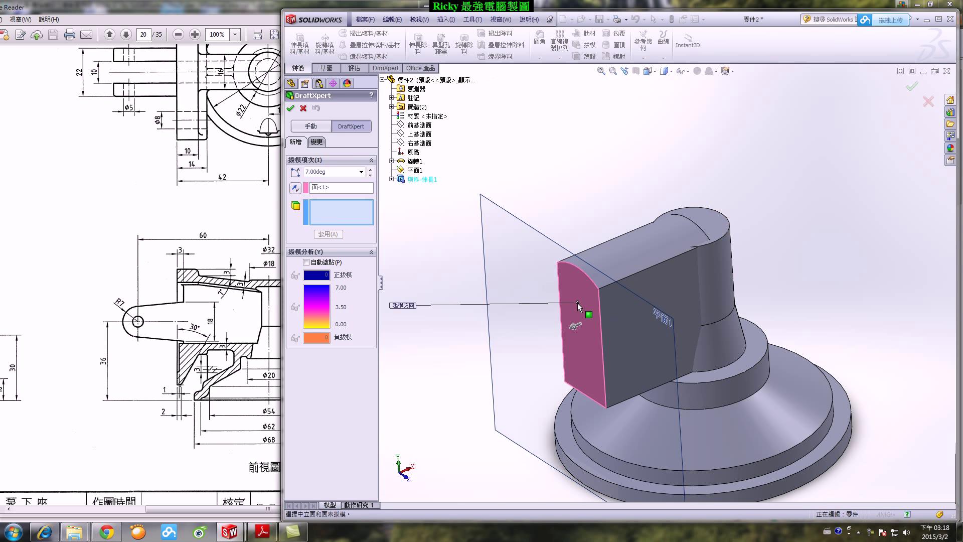
click(620, 251)
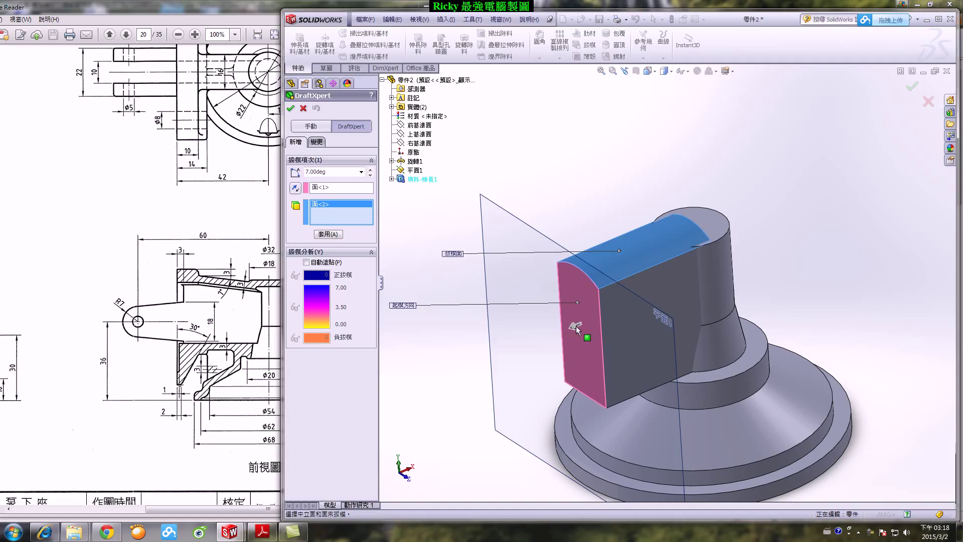
click(296, 188)
click(290, 107)
middle_drag(567, 189, 617, 210)
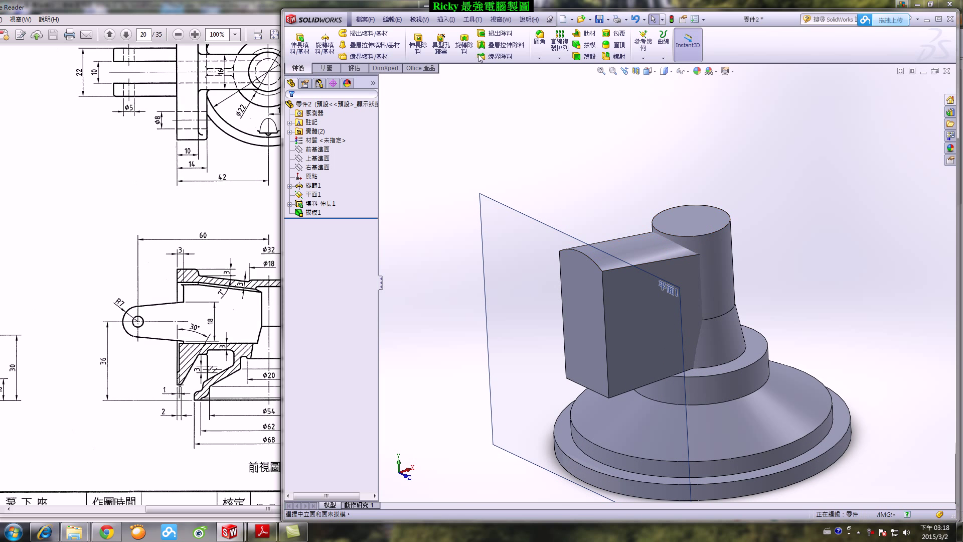
Add-combine the drafted block body with the revolved base body into 結合1.
click(468, 20)
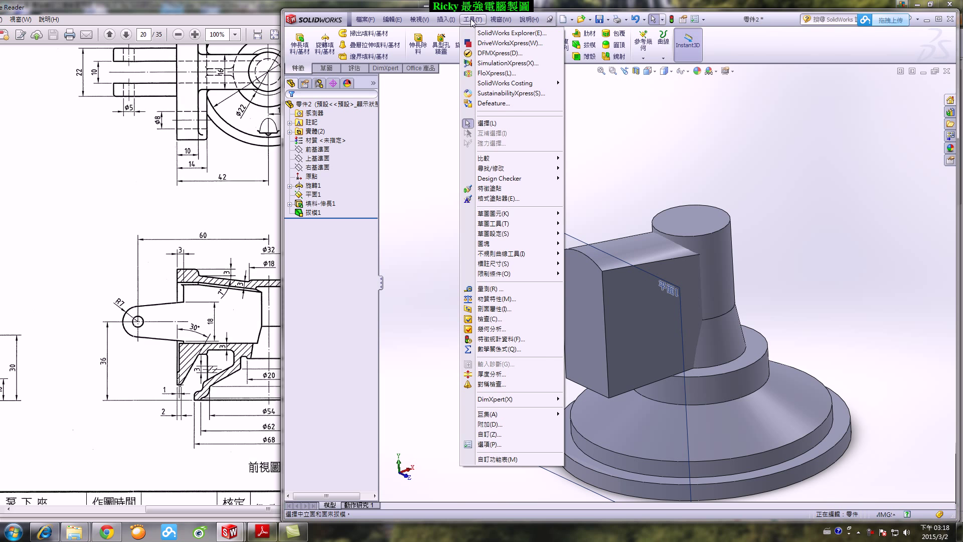
mouse_move(459, 17)
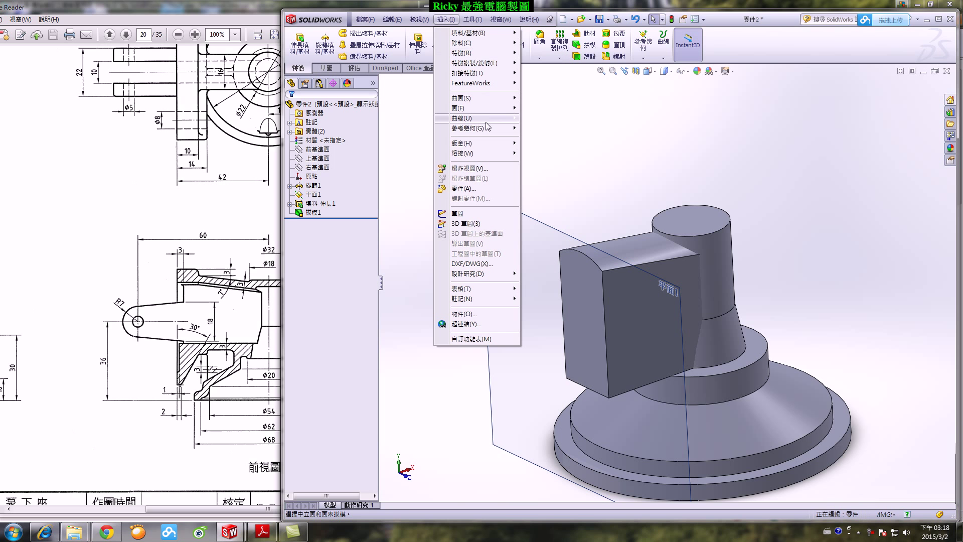
mouse_move(482, 52)
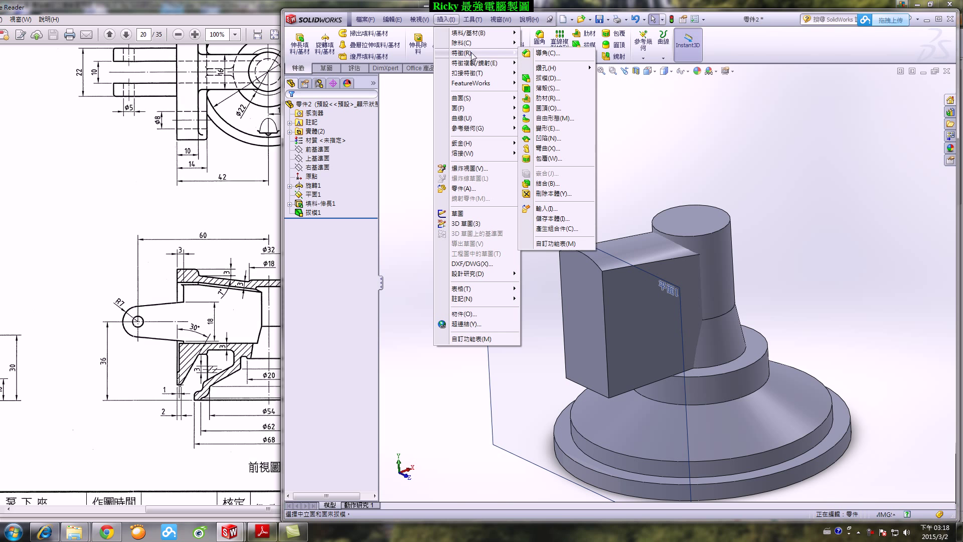
click(545, 184)
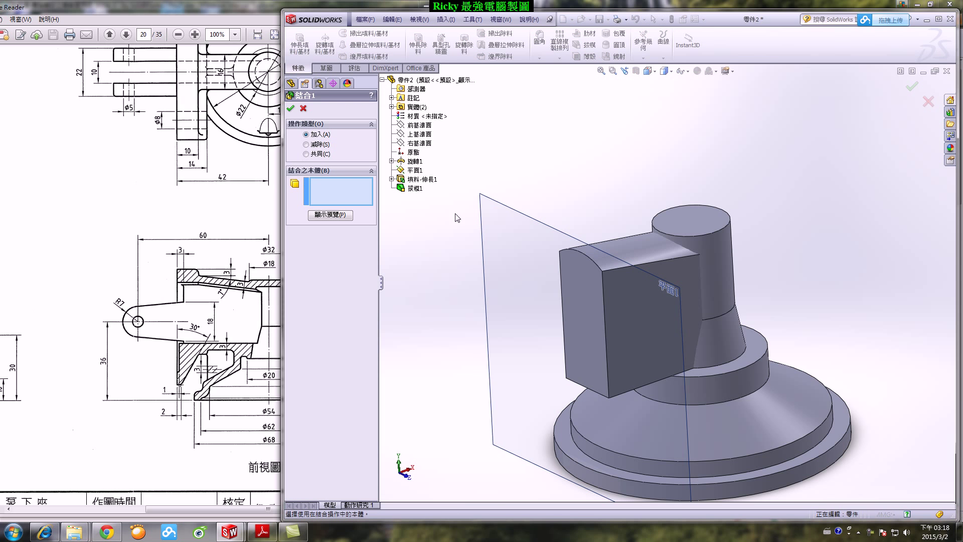
click(607, 314)
click(730, 243)
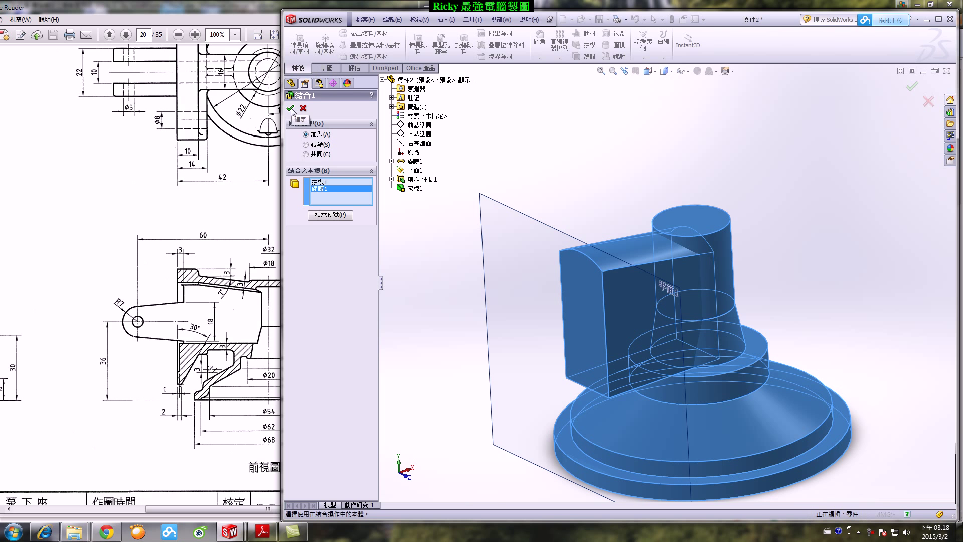
click(291, 109)
middle_drag(539, 179, 633, 209)
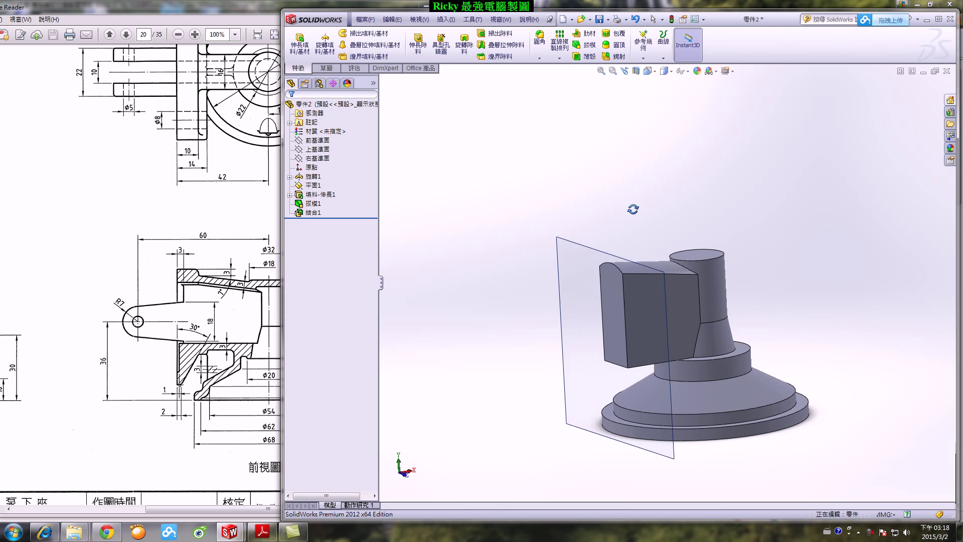
scroll(634, 251, down, 2)
scroll(760, 264, up, 4)
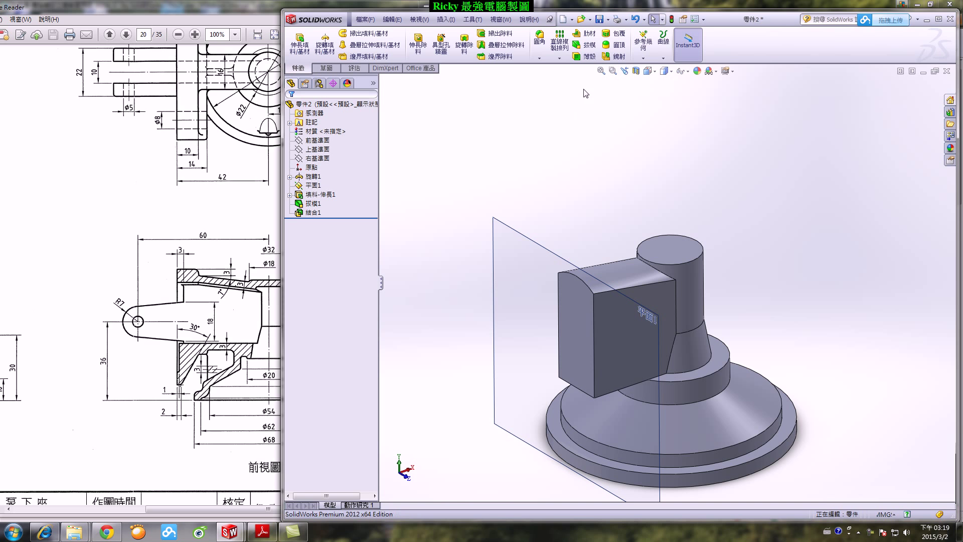
Shell the part 3 mm thick, removing the block's front face and the base's bottom face.
click(587, 57)
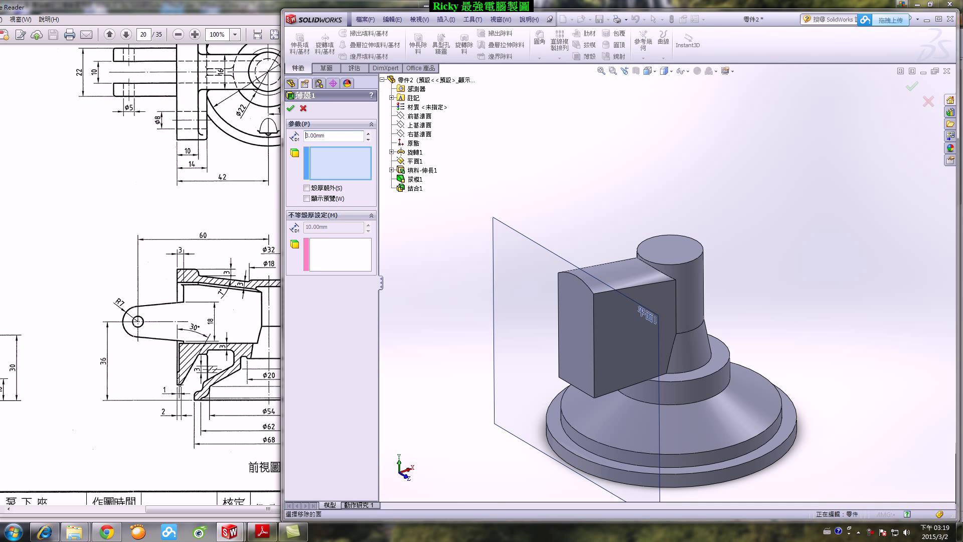
click(577, 314)
middle_drag(806, 331, 798, 196)
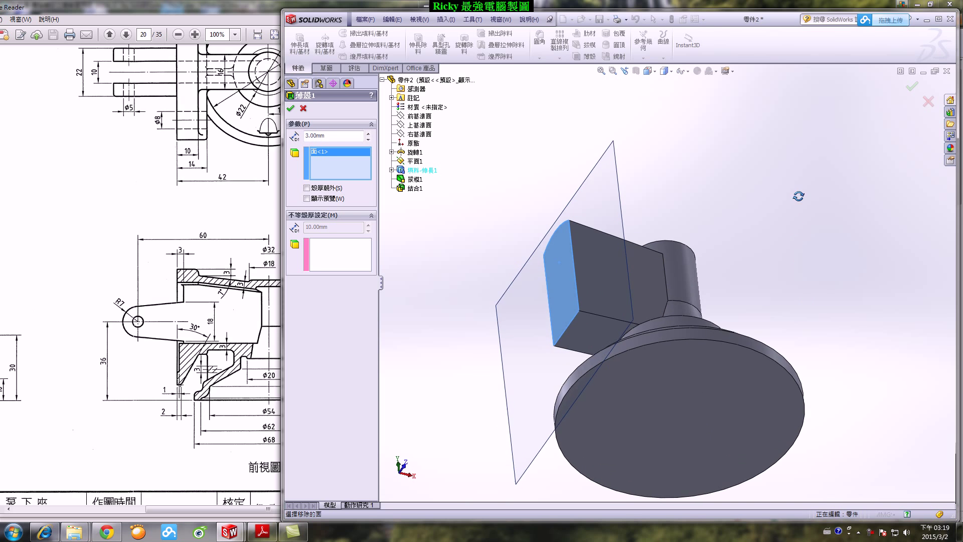
click(693, 394)
click(290, 108)
middle_drag(806, 300, 634, 242)
scroll(750, 320, down, 2)
middle_drag(750, 320, 738, 276)
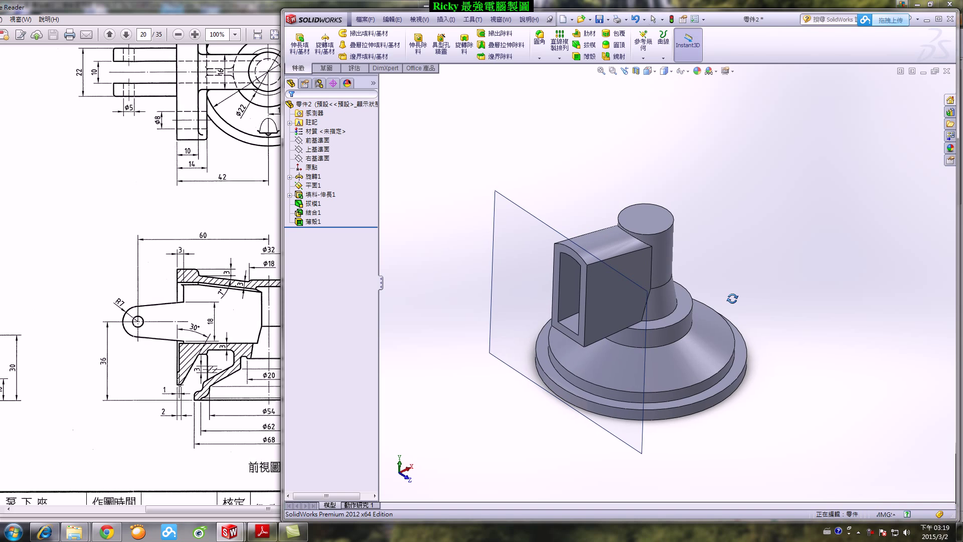